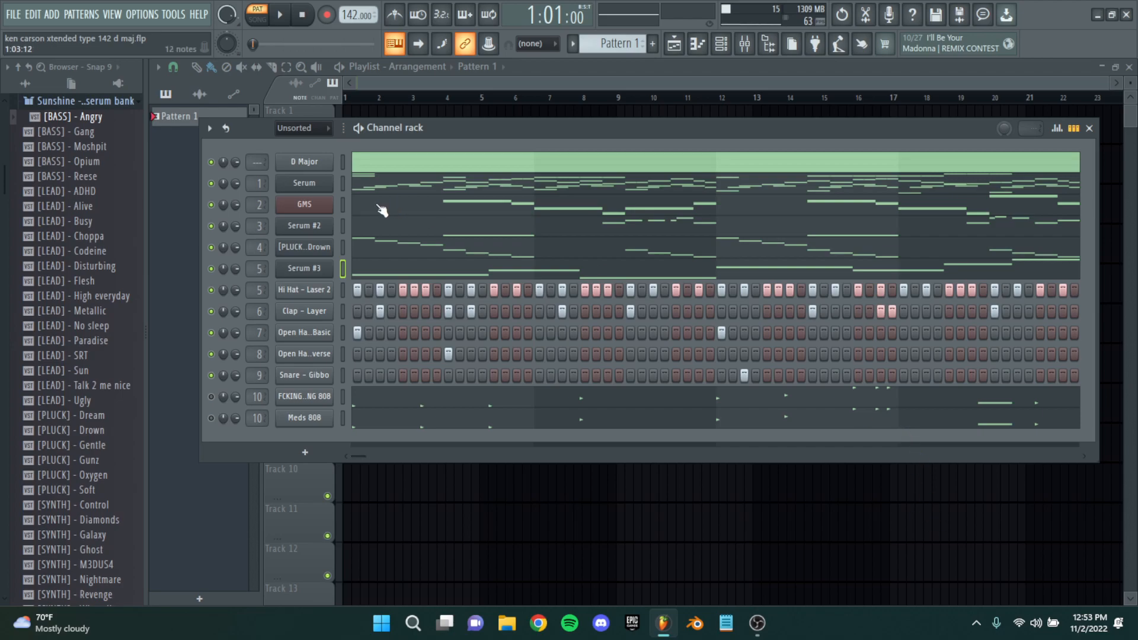
# Collapse the Sunshine serum bank and browse the 808 samples in the T4keovr Kit
pyautogui.click(83, 101)
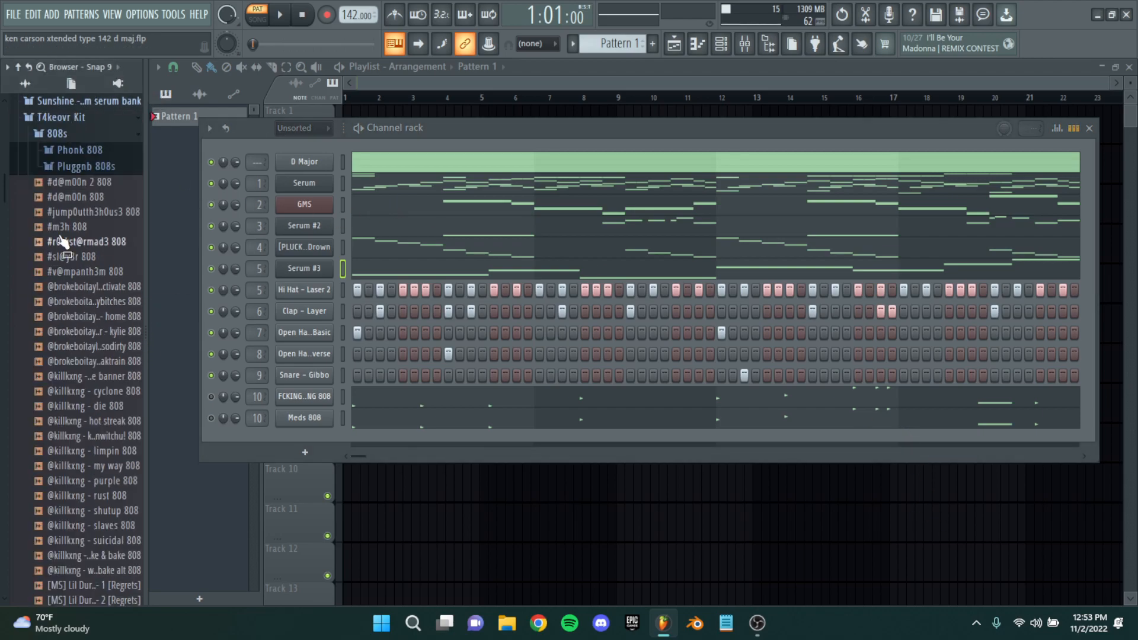
pyautogui.click(90, 120)
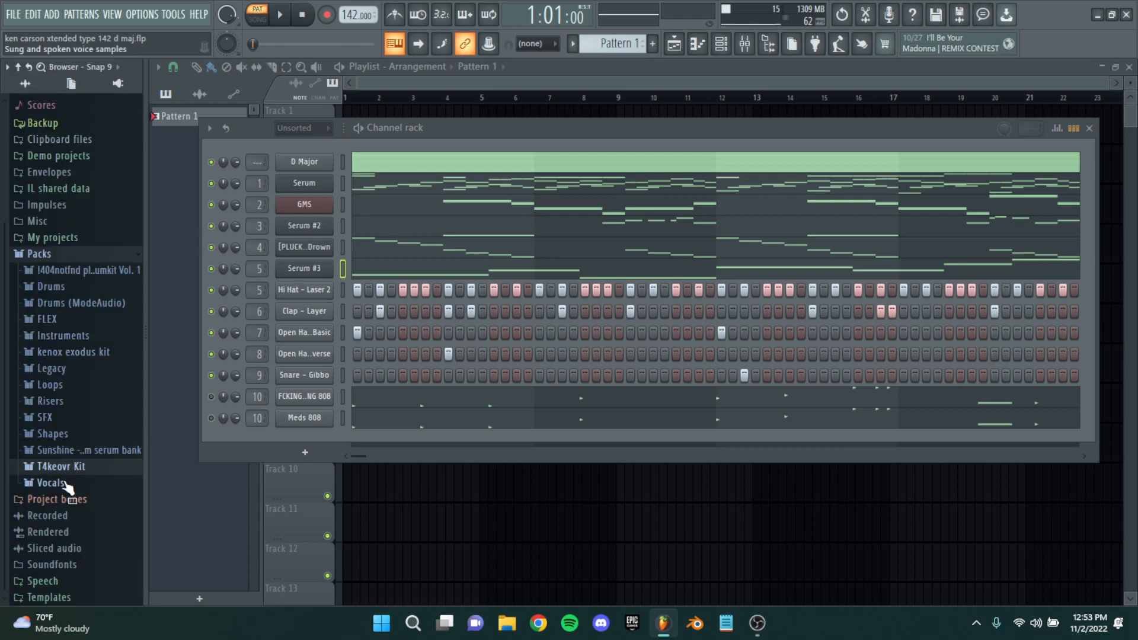
pyautogui.click(70, 468)
pyautogui.scroll(-3, 83, 418)
pyautogui.scroll(-8, 83, 361)
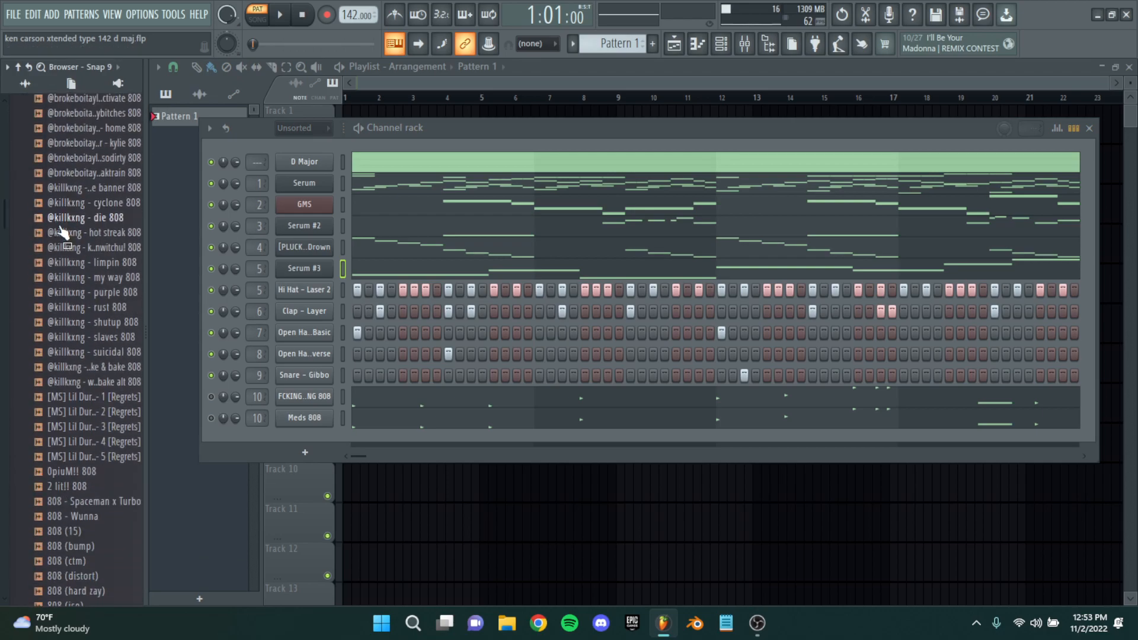
# Collapse the 808s folder, look through the T4keovr Kit's other folders including Midi Scales, and return to the packs list
pyautogui.scroll(8, 65, 327)
pyautogui.click(62, 307)
pyautogui.scroll(-4, 66, 311)
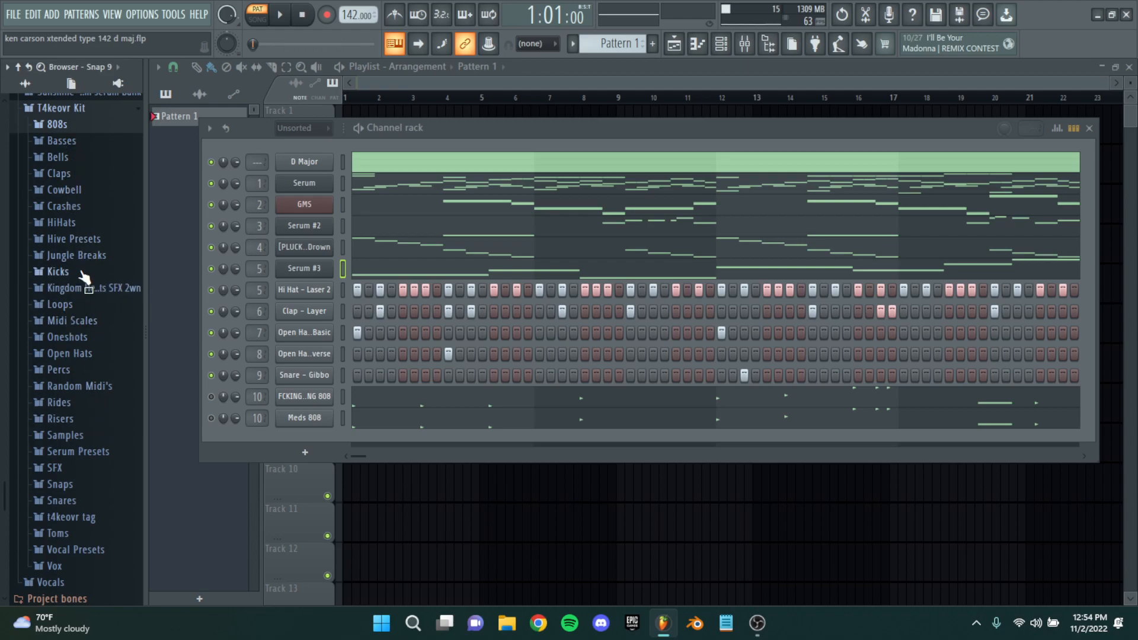
pyautogui.click(72, 322)
pyautogui.click(82, 320)
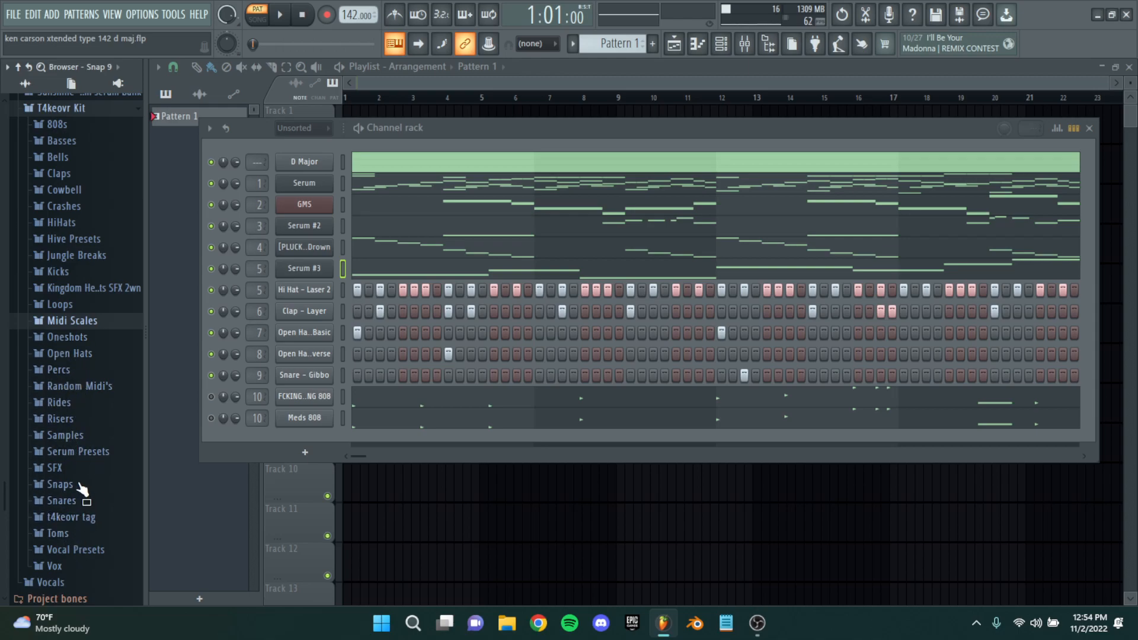
pyautogui.scroll(2, 77, 320)
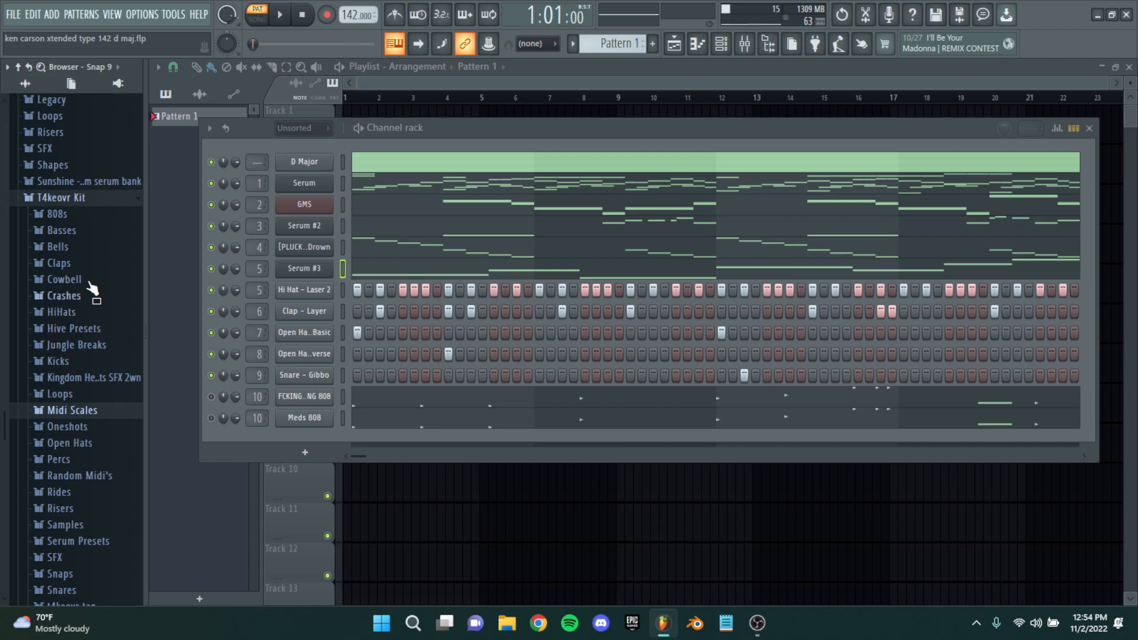
pyautogui.scroll(6, 94, 204)
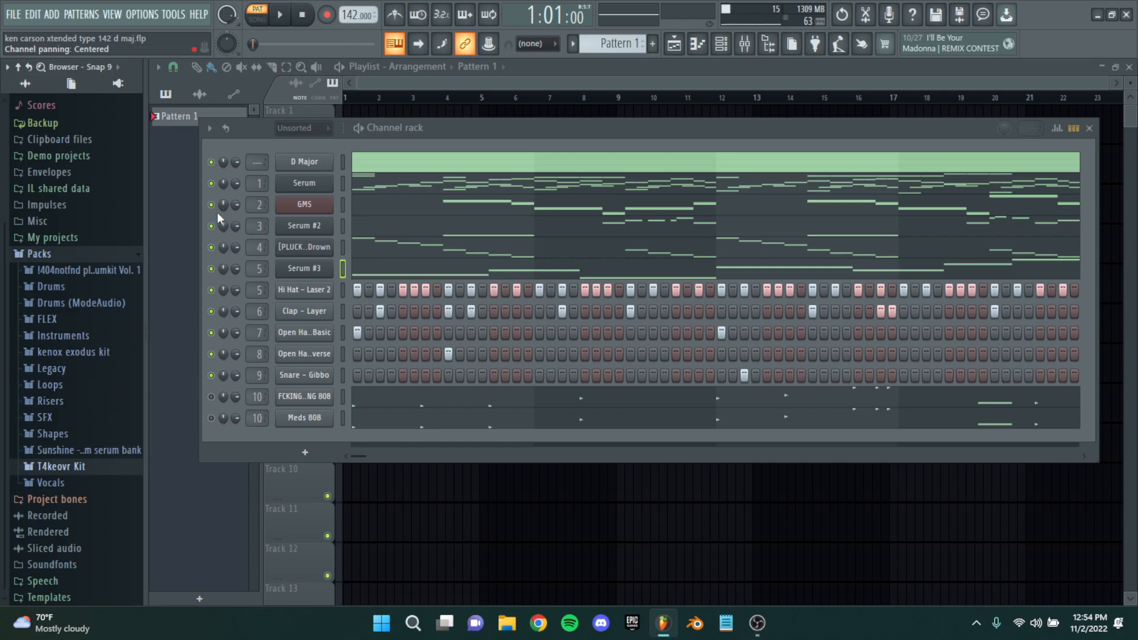
# Solo the first Serum channel, inspect its synth preset and settings, and close the plugin
pyautogui.rightClick(211, 183)
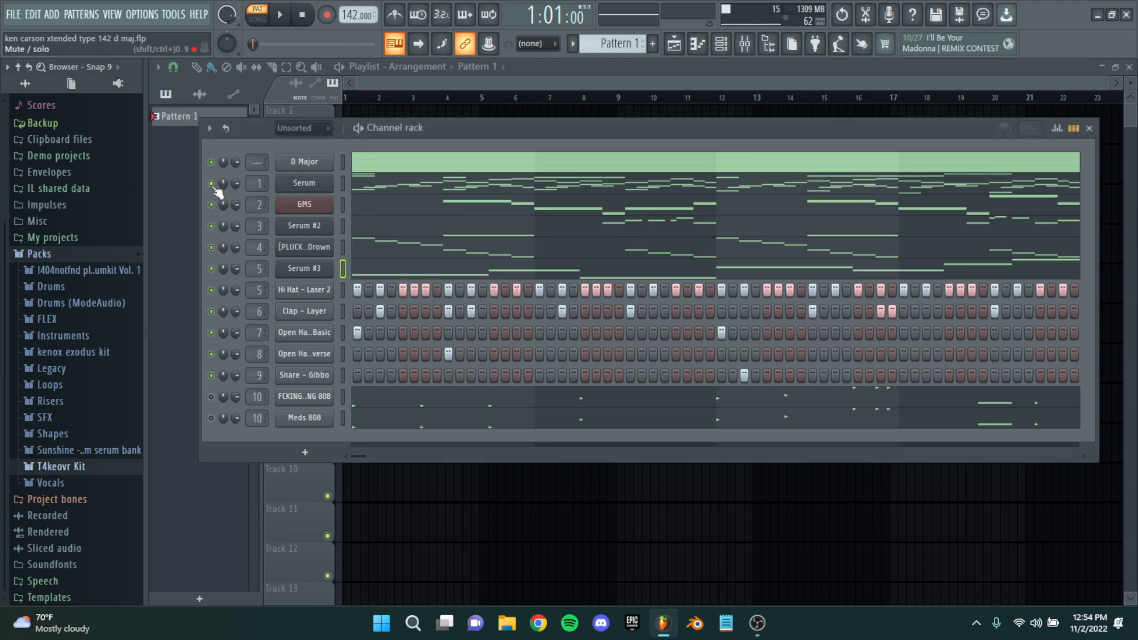
pyautogui.click(300, 185)
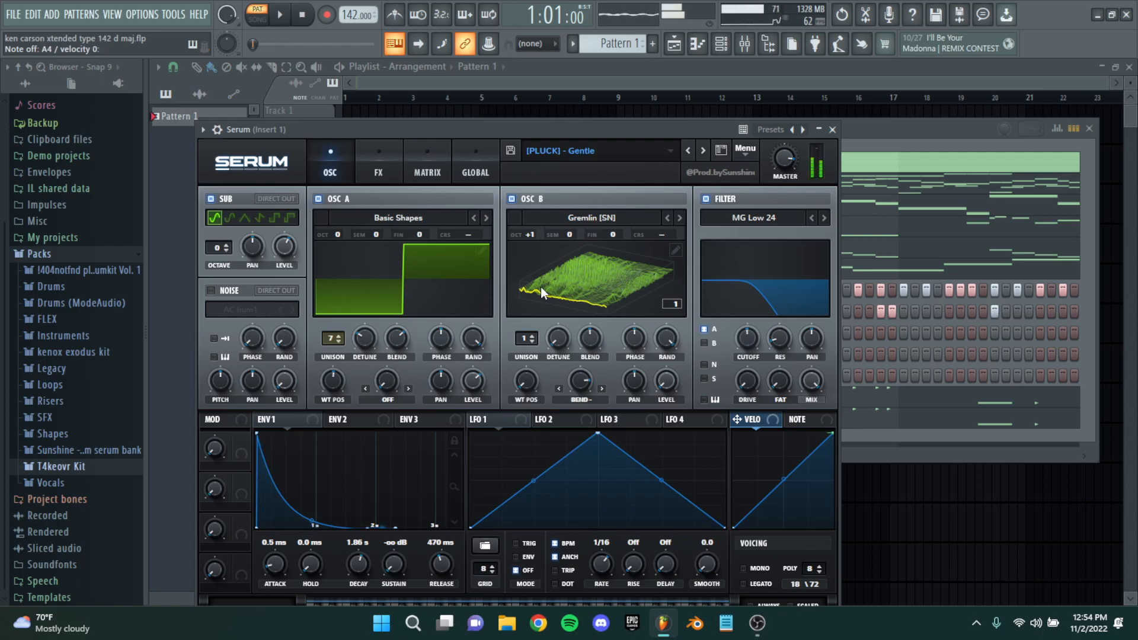
pyautogui.click(833, 130)
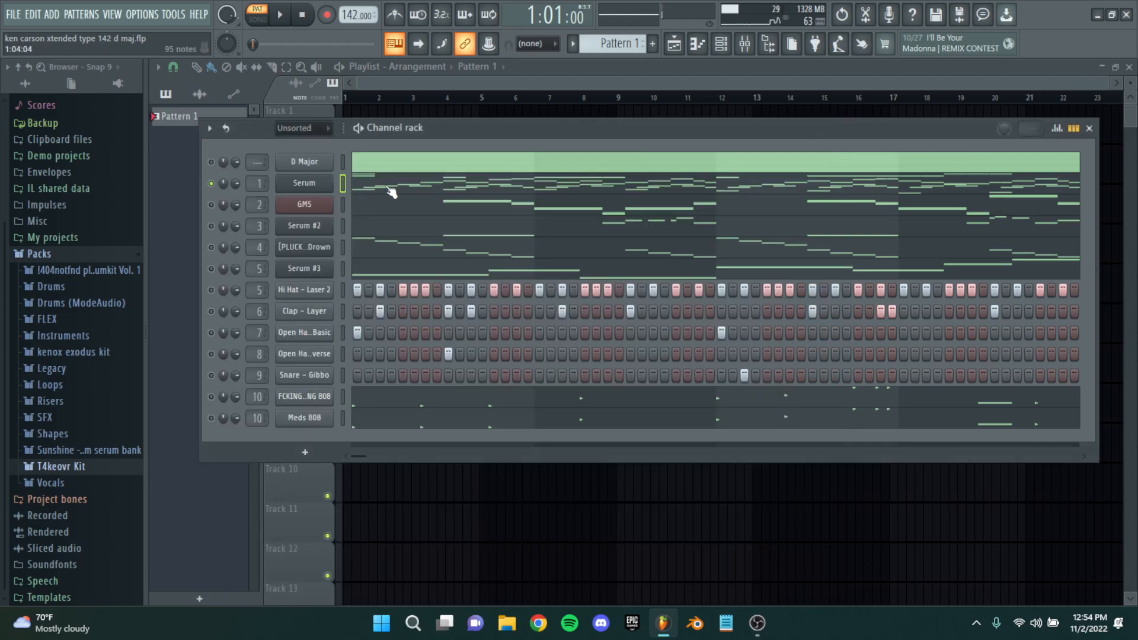
# Review the Gross Beat time and volume presets on mixer Insert 1, and close the plugin and the mixer
pyautogui.press('F9')
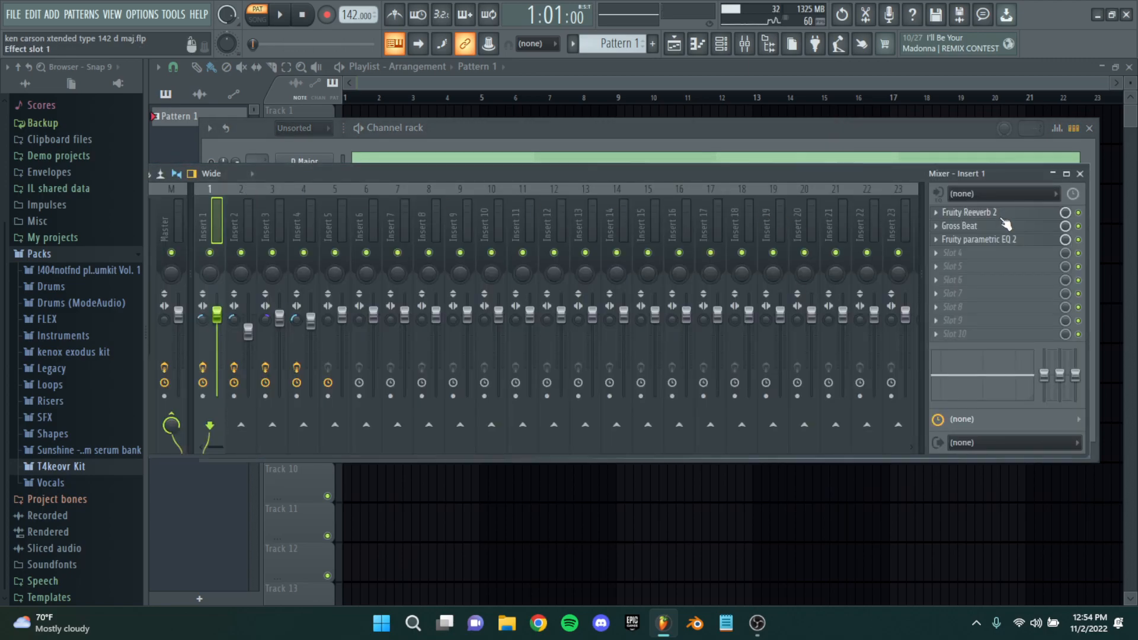
pyautogui.click(967, 225)
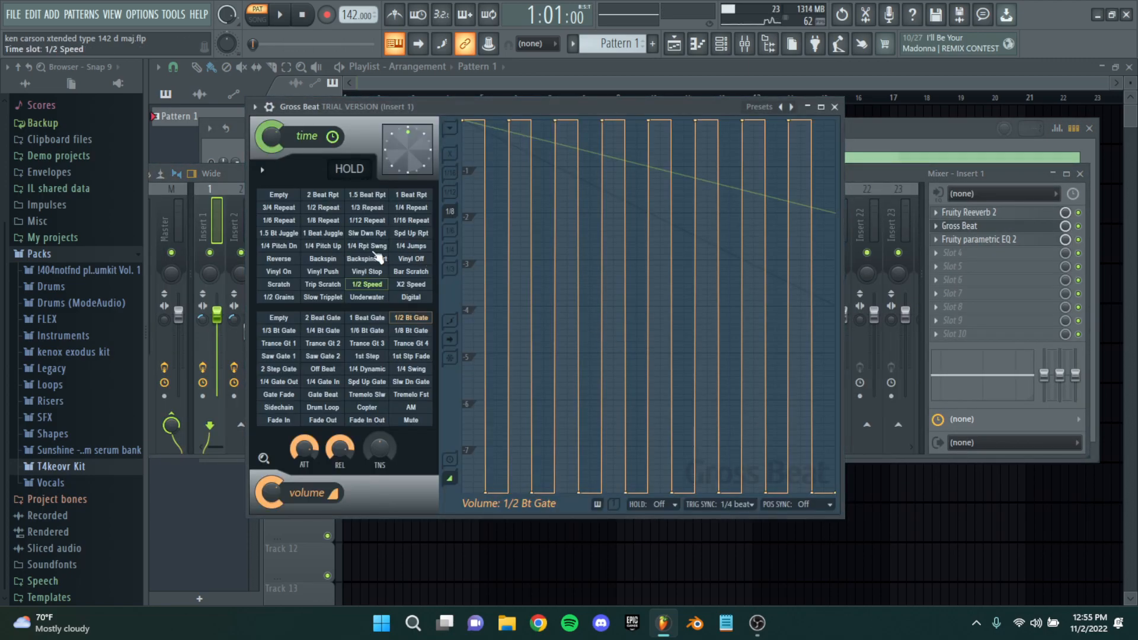
pyautogui.click(834, 107)
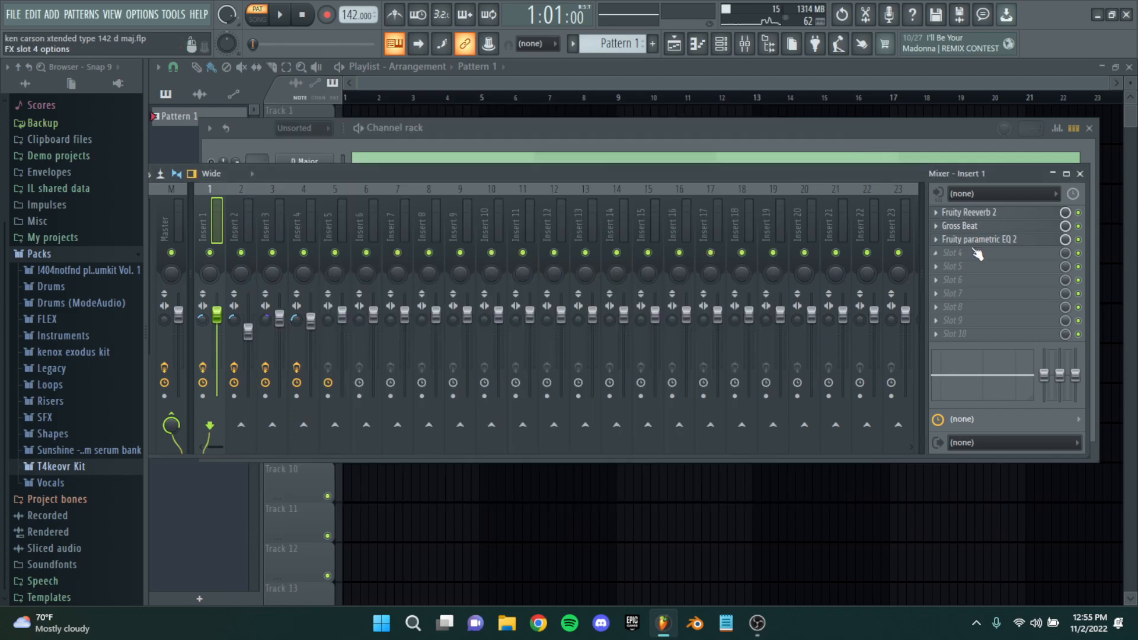
pyautogui.click(1081, 174)
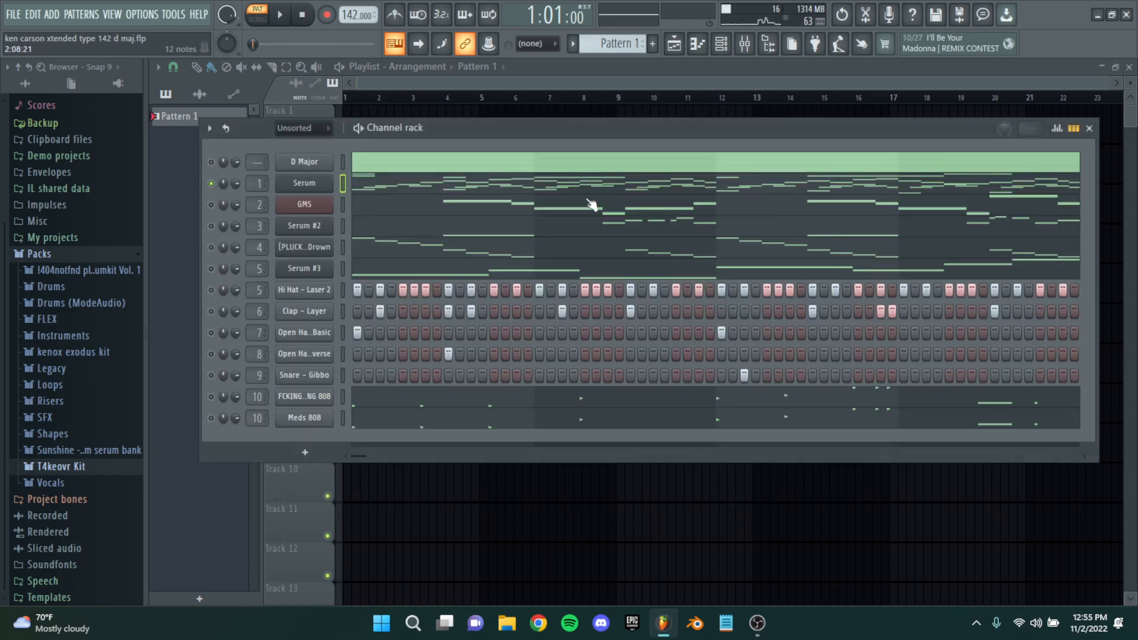
# Open the first Serum channel's piano roll and examine its note pattern across bars 1 to 4
pyautogui.click(361, 187)
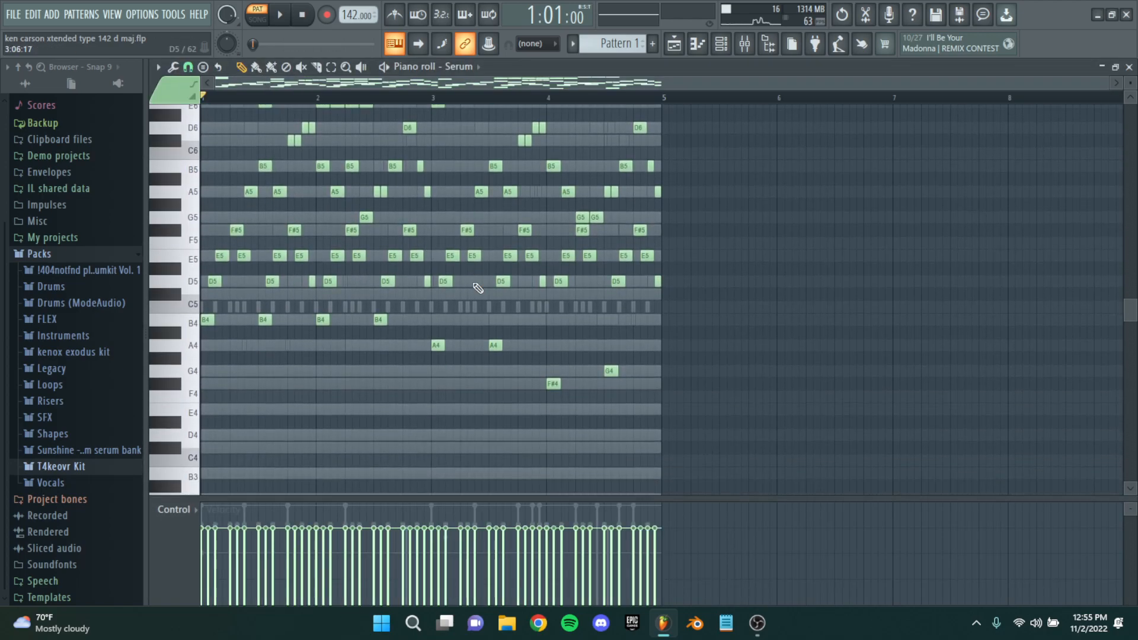
pyautogui.moveTo(332, 308); pyautogui.dragTo(541, 336)
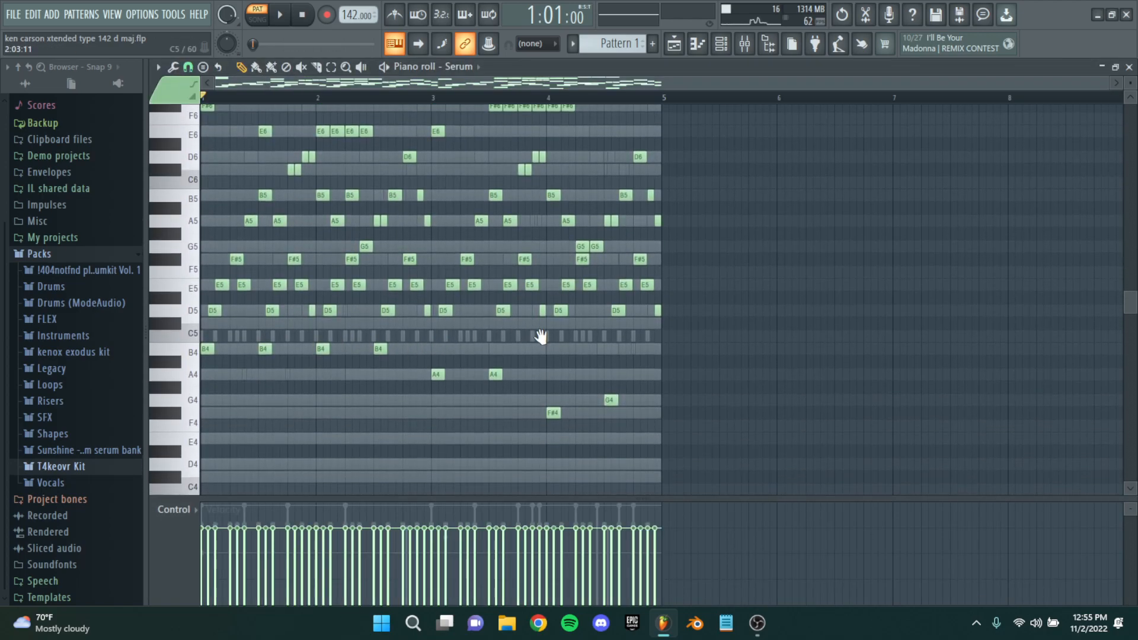
pyautogui.scroll(3, 390, 359)
pyautogui.moveTo(391, 367); pyautogui.dragTo(793, 407)
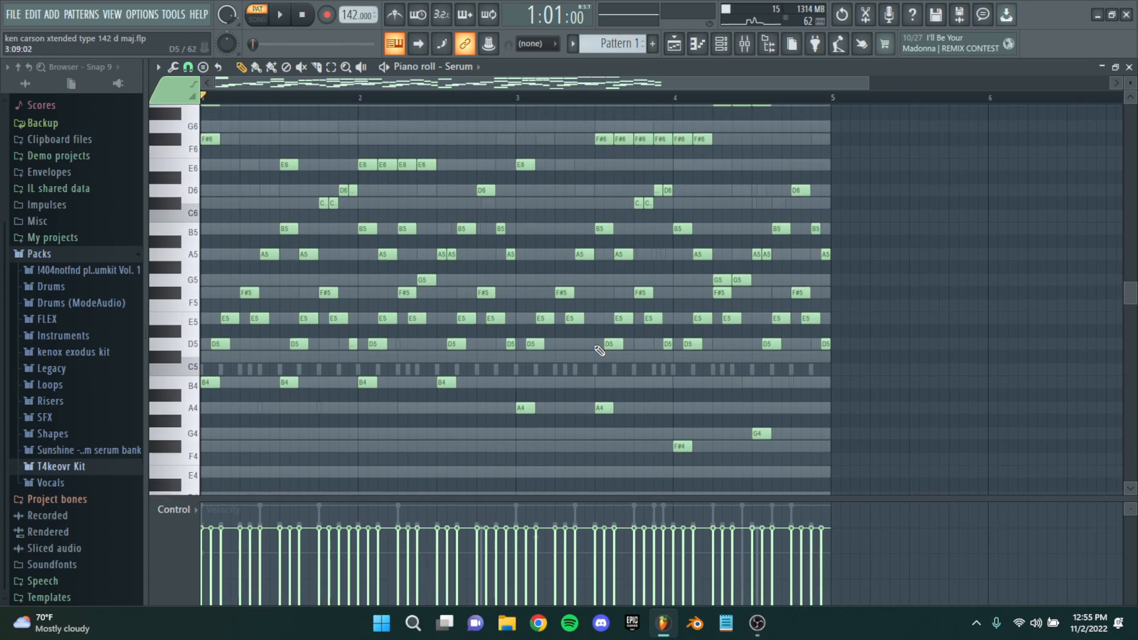
pyautogui.scroll(-2, 600, 351)
pyautogui.scroll(1, 212, 305)
pyautogui.moveTo(304, 366); pyautogui.dragTo(584, 593)
pyautogui.scroll(3, 230, 338)
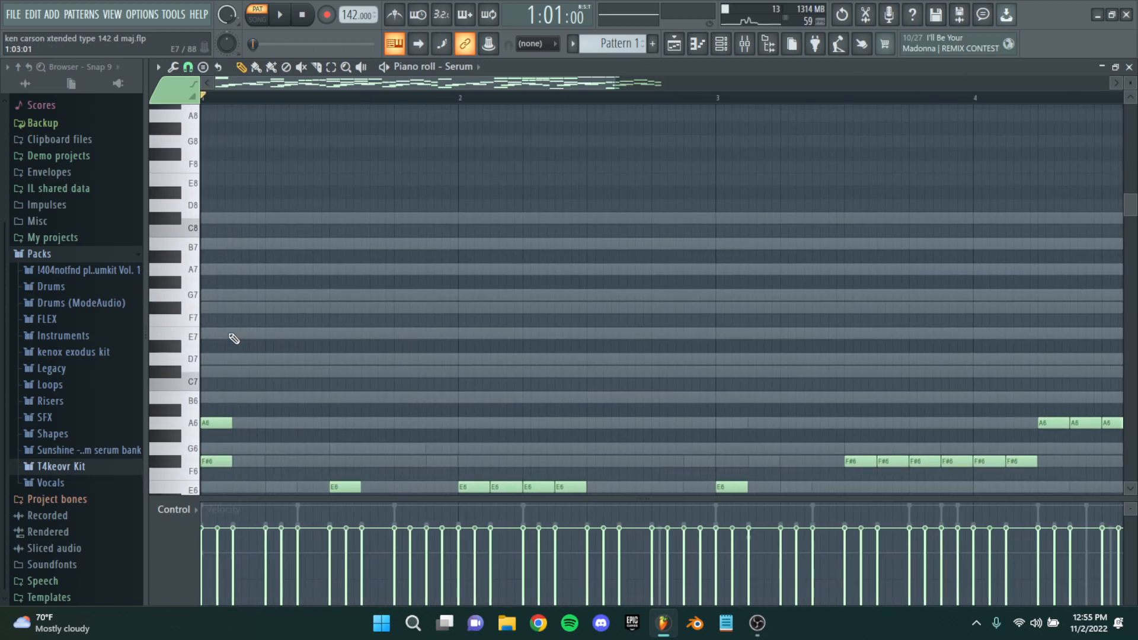
pyautogui.click(235, 338)
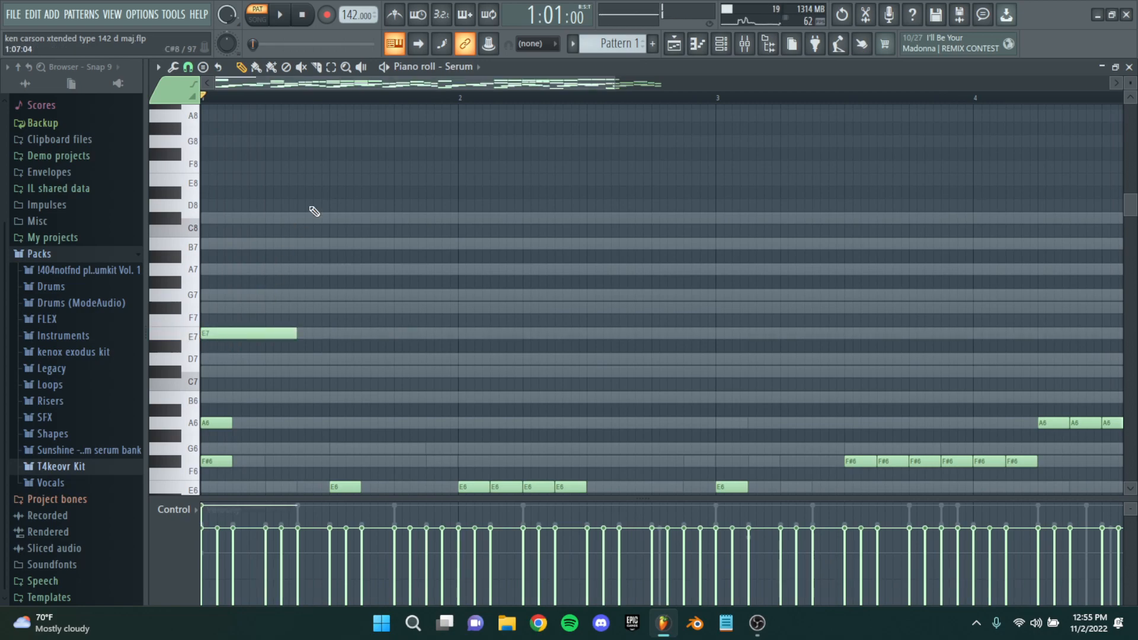
pyautogui.scroll(-2, 271, 304)
pyautogui.rightClick(242, 335)
# Highlight the opening run of notes from B4 to F#5 in bar 1, clear the selection, and examine the higher notes
pyautogui.scroll(-5, 273, 364)
pyautogui.scroll(2, 264, 331)
pyautogui.click(218, 368)
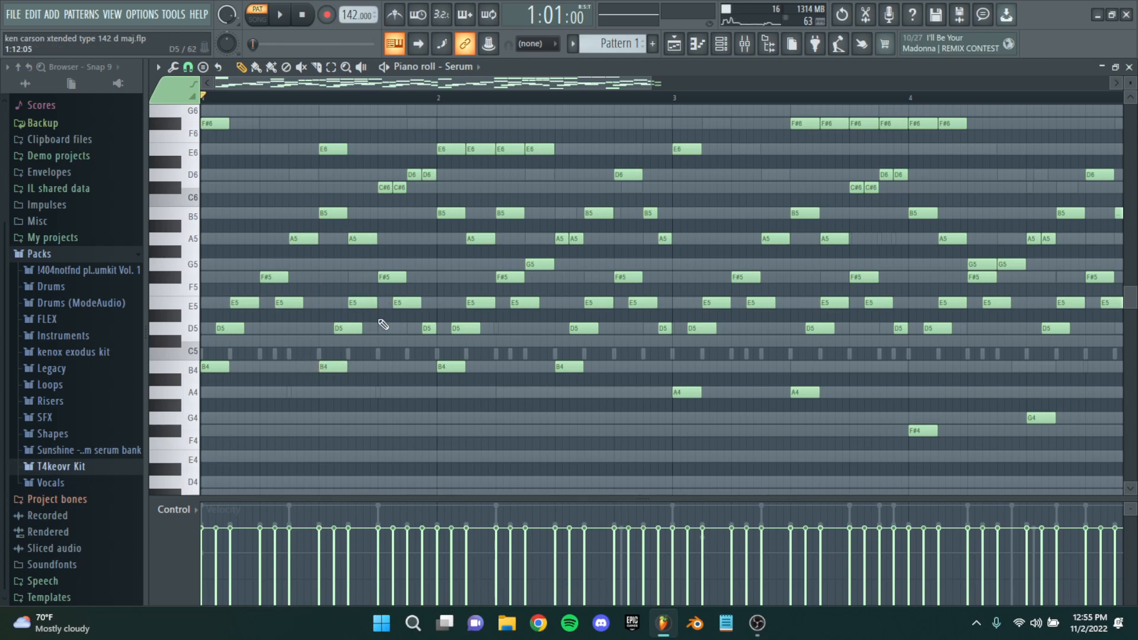
pyautogui.moveTo(203, 374); pyautogui.dragTo(304, 259)
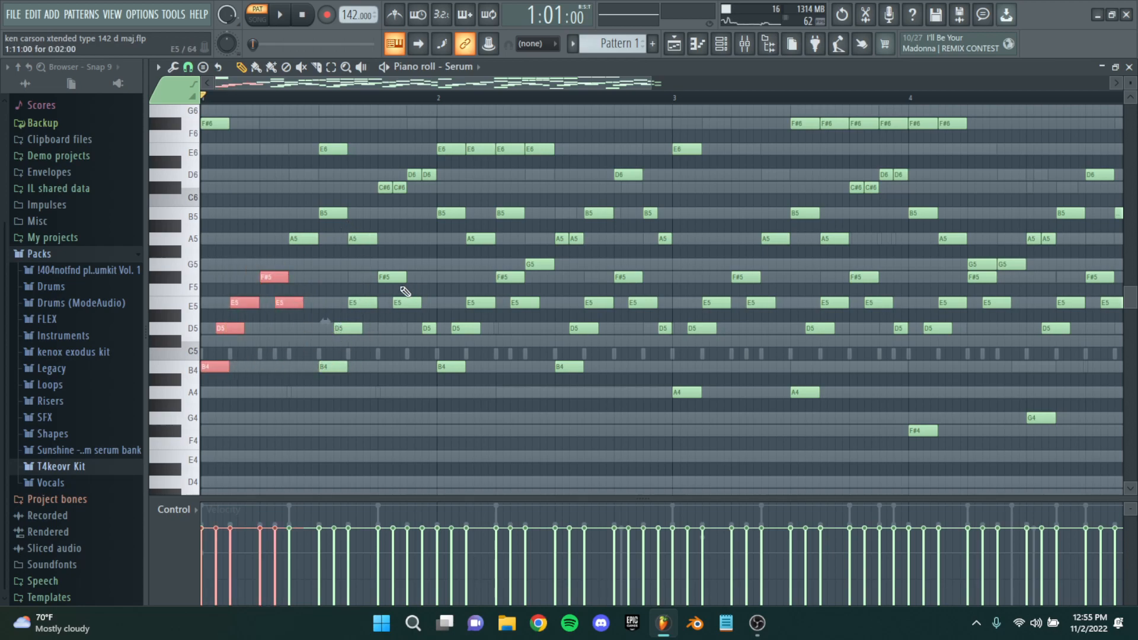
pyautogui.scroll(-2, 1030, 287)
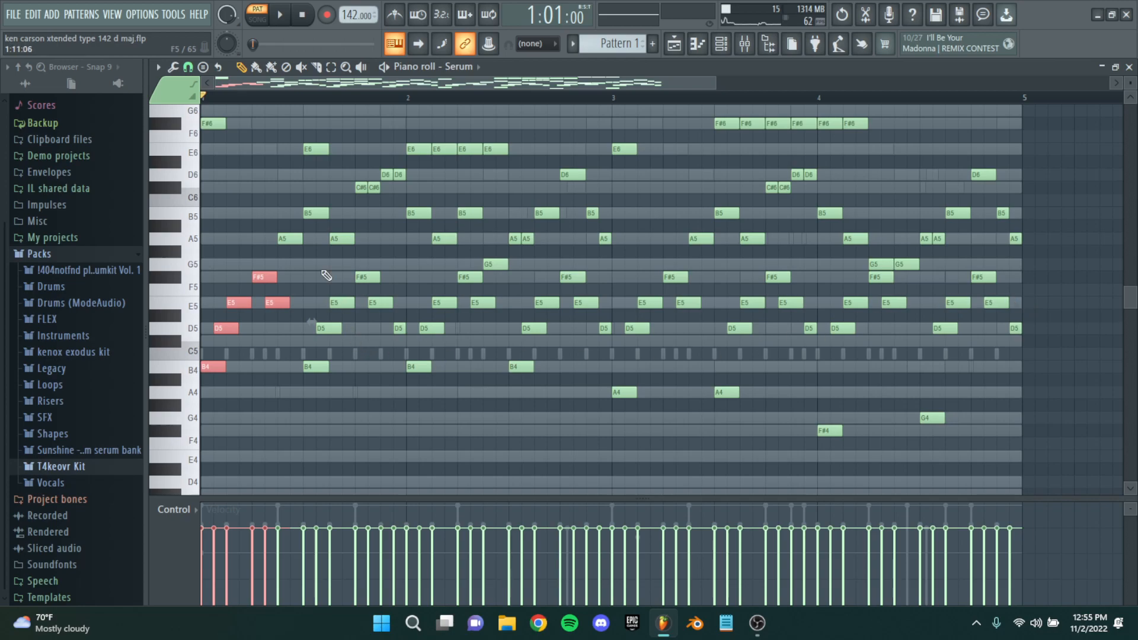
pyautogui.keyDown('ctrl'); pyautogui.click(241, 204); pyautogui.keyUp('ctrl')
pyautogui.scroll(1, 244, 209)
pyautogui.scroll(2, 355, 243)
pyautogui.scroll(-2, 452, 261)
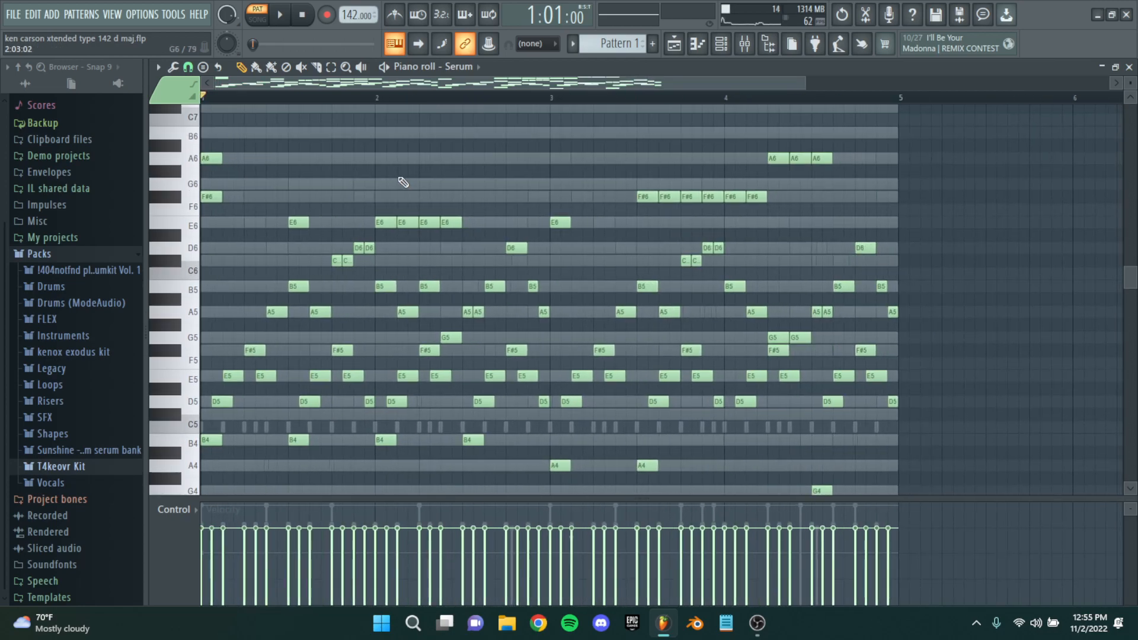
pyautogui.scroll(-3, 490, 185)
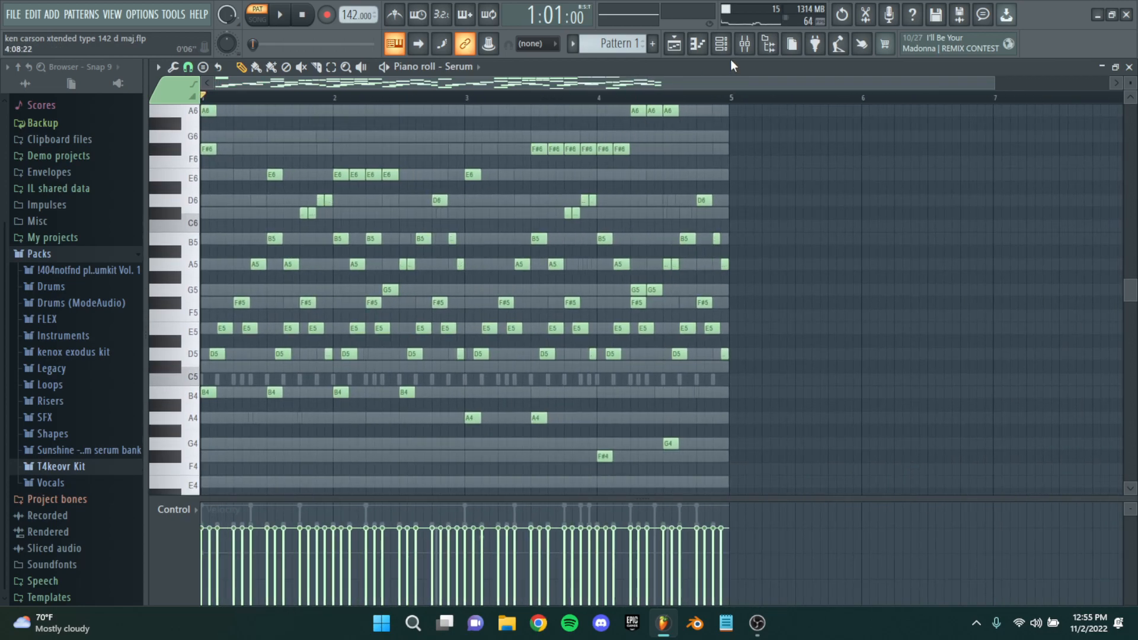
# Inspect the Fruity parametric EQ 2 curve on mixer Insert 1, and close the EQ and the mixer
pyautogui.click(744, 44)
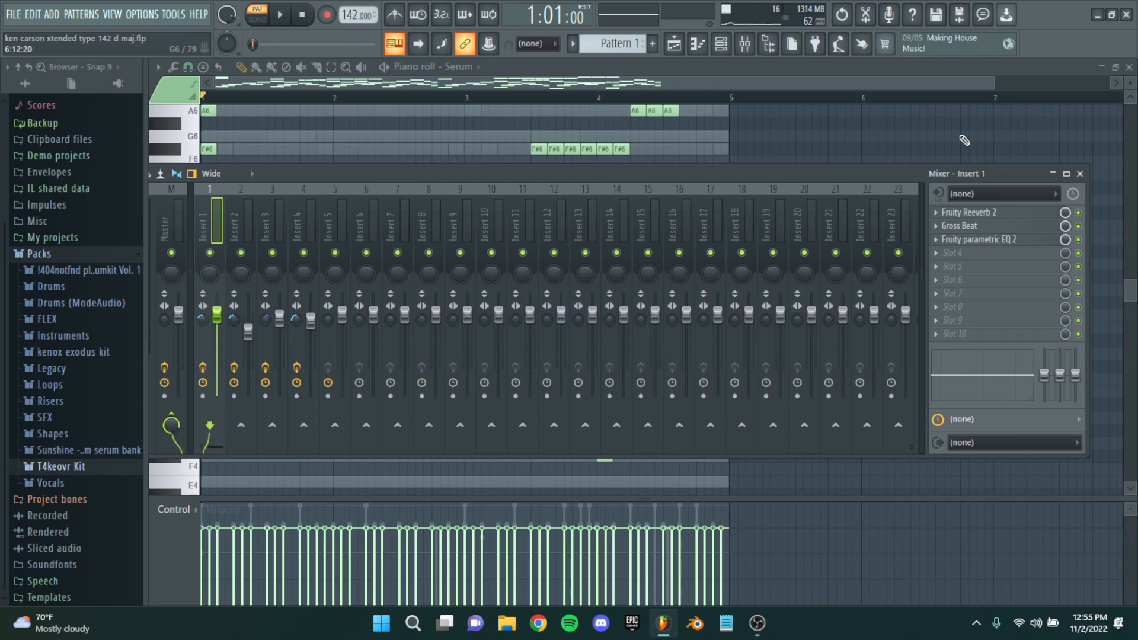
pyautogui.click(1009, 240)
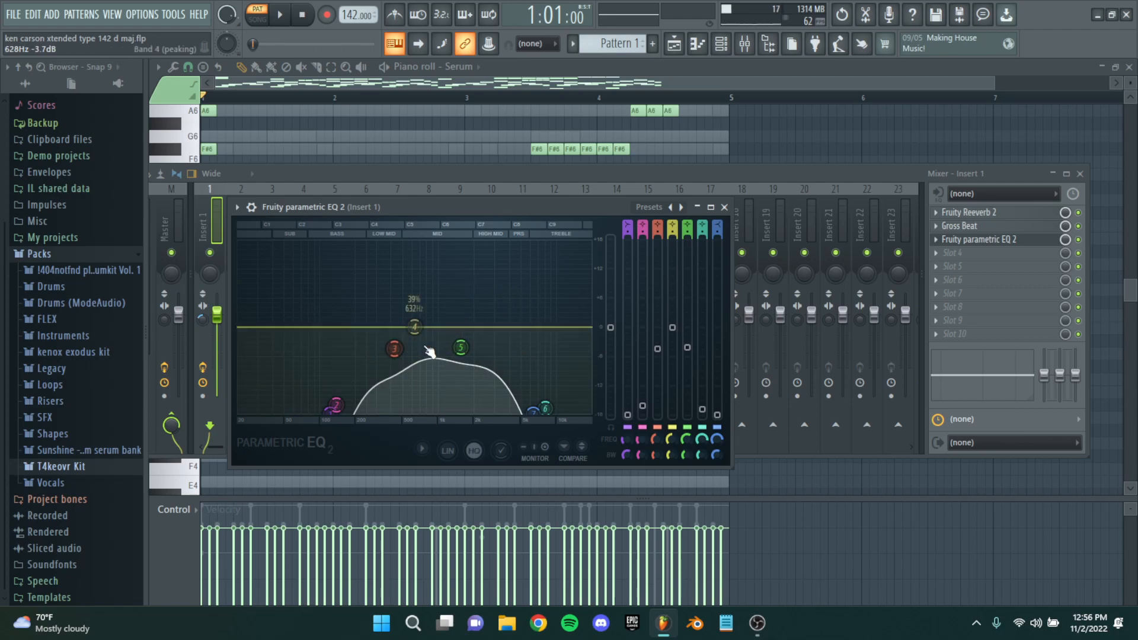
pyautogui.click(724, 208)
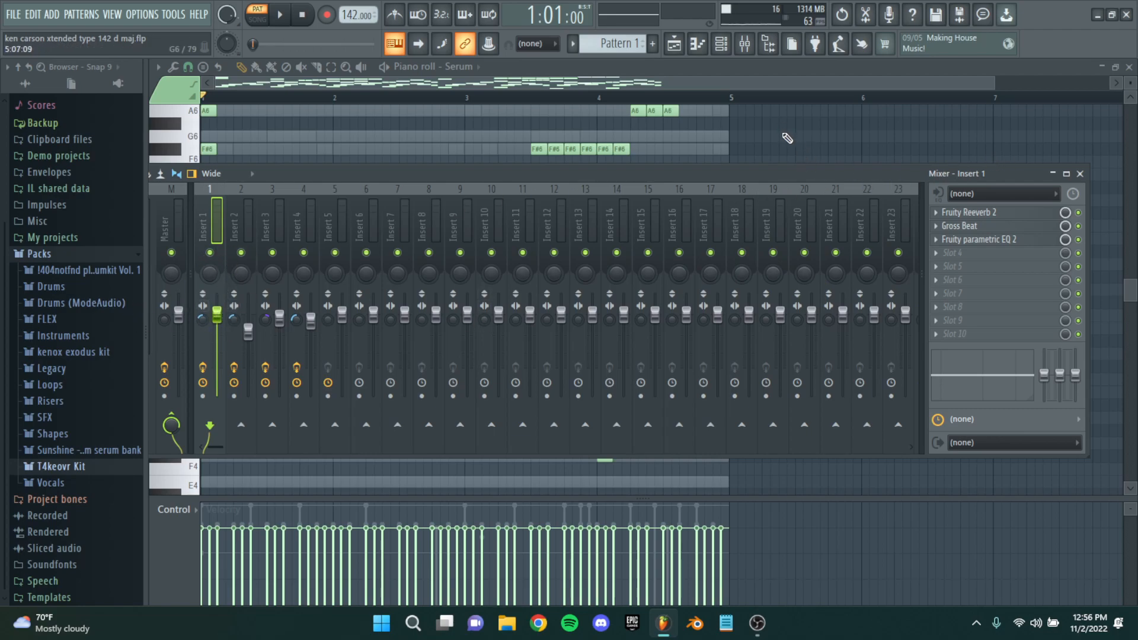
pyautogui.press('F9')
# Play the start of the soloed Serum melody twice, and return to the channel rack with the piano roll and mixer closed
pyautogui.press('space')
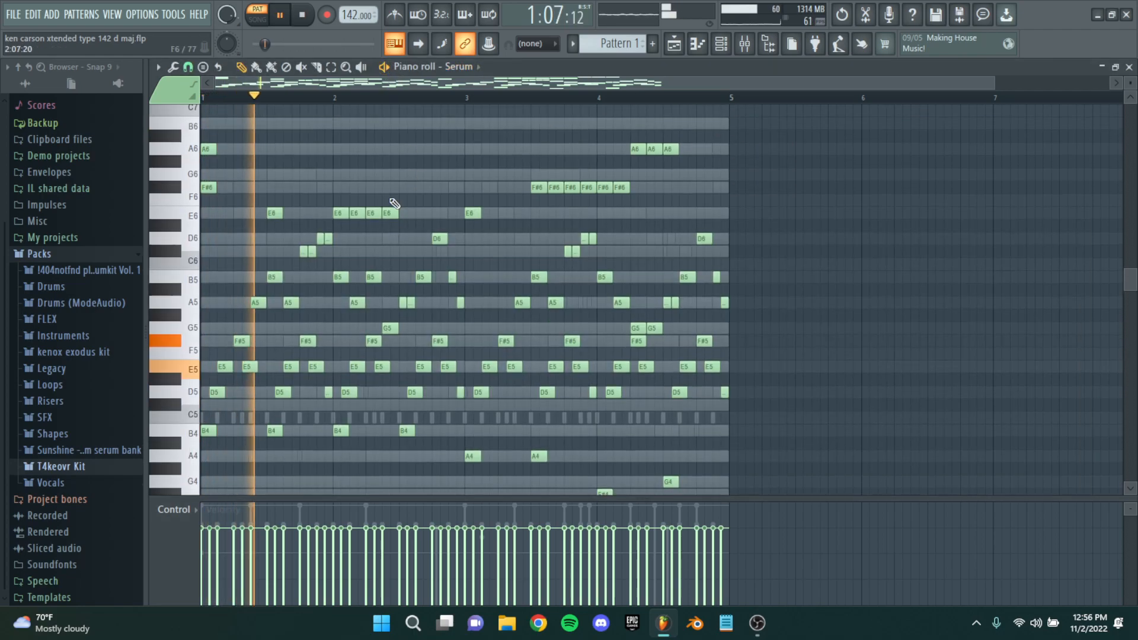
pyautogui.press('space')
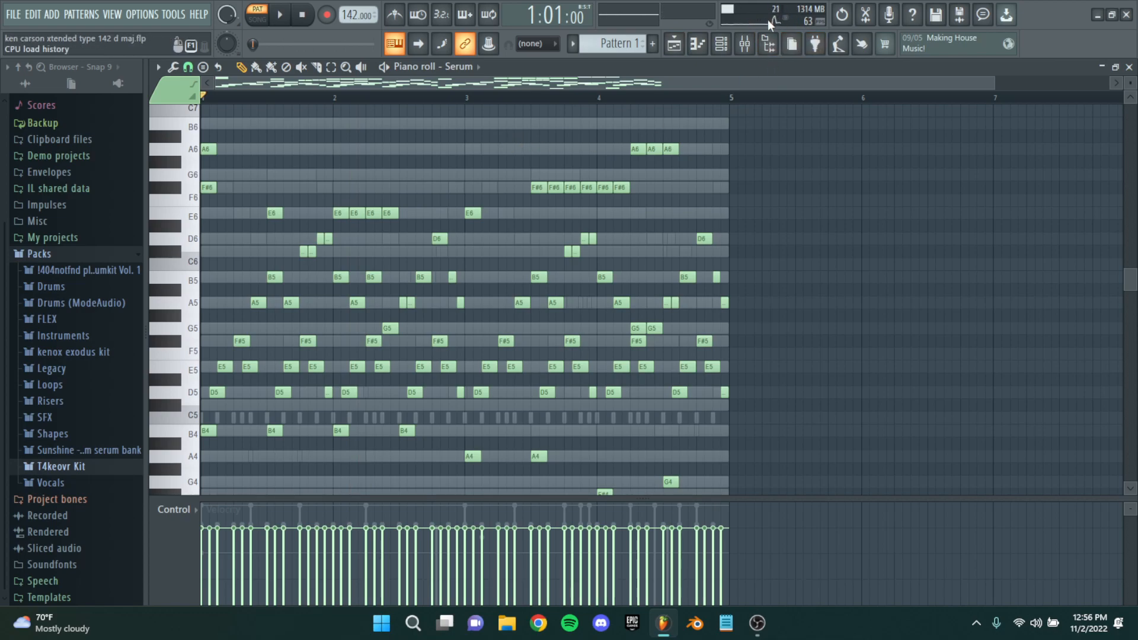
pyautogui.press('space')
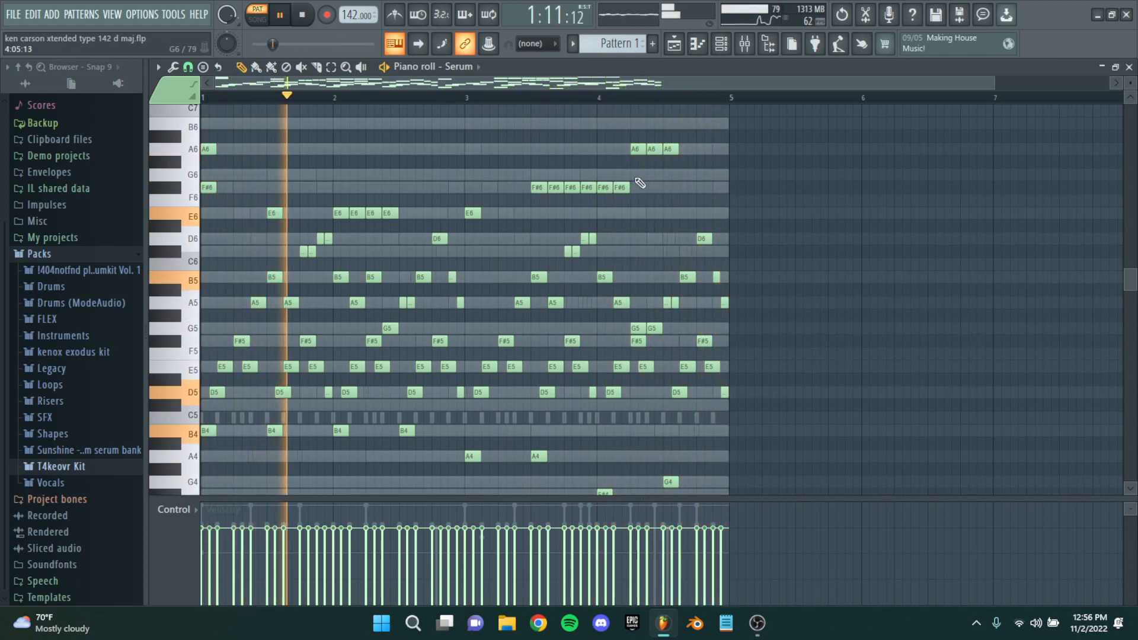
pyautogui.press('space')
pyautogui.scroll(-1, 587, 223)
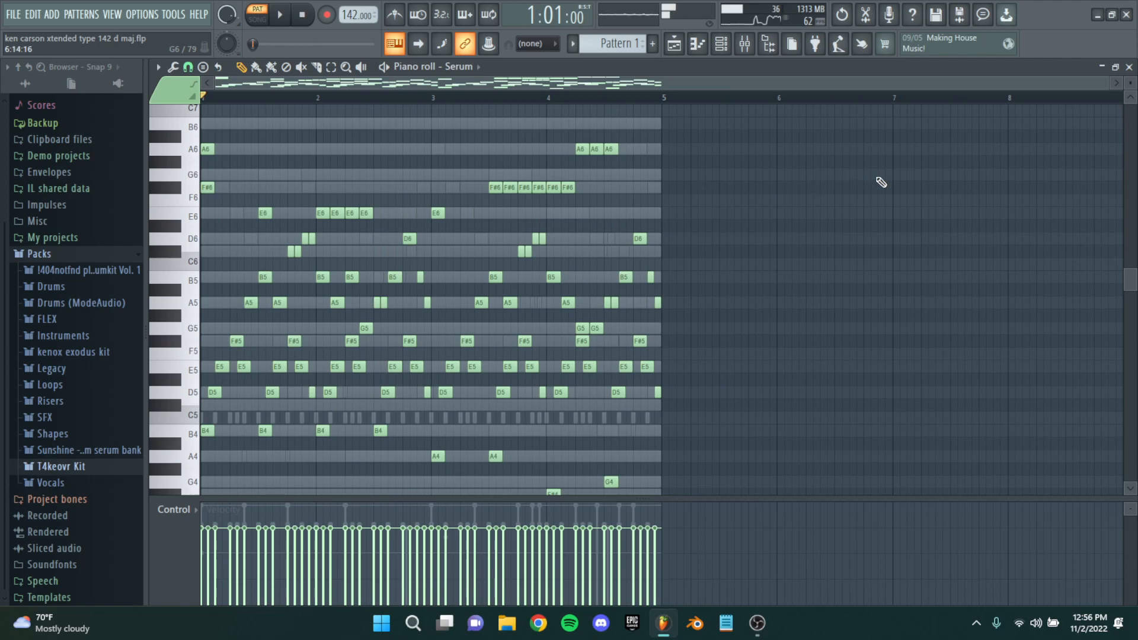
pyautogui.click(1129, 67)
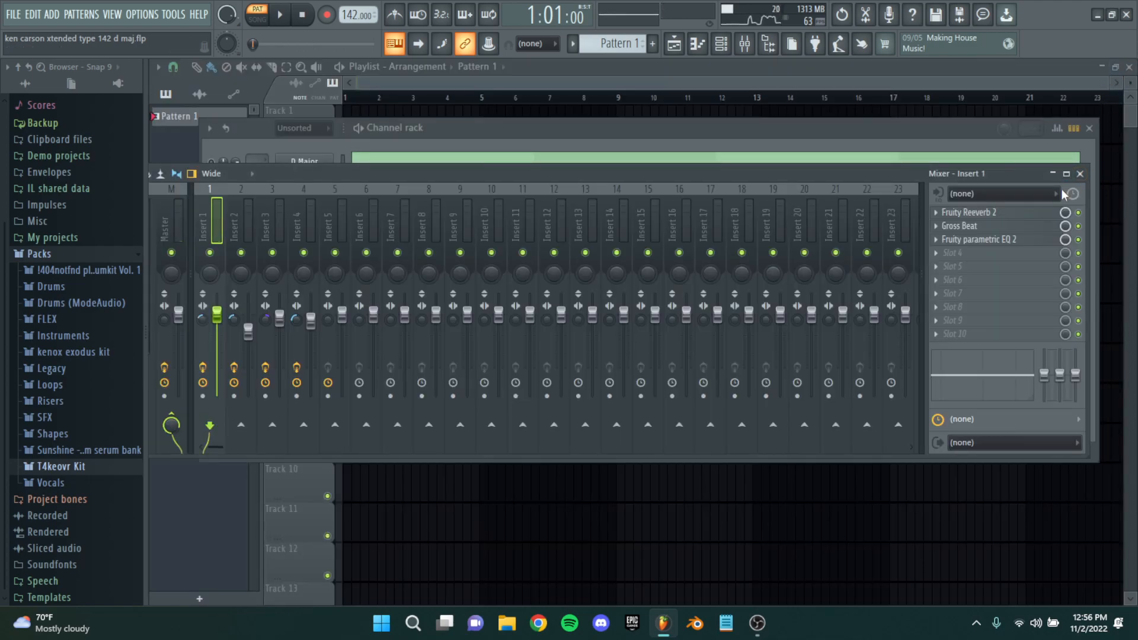
pyautogui.click(1080, 174)
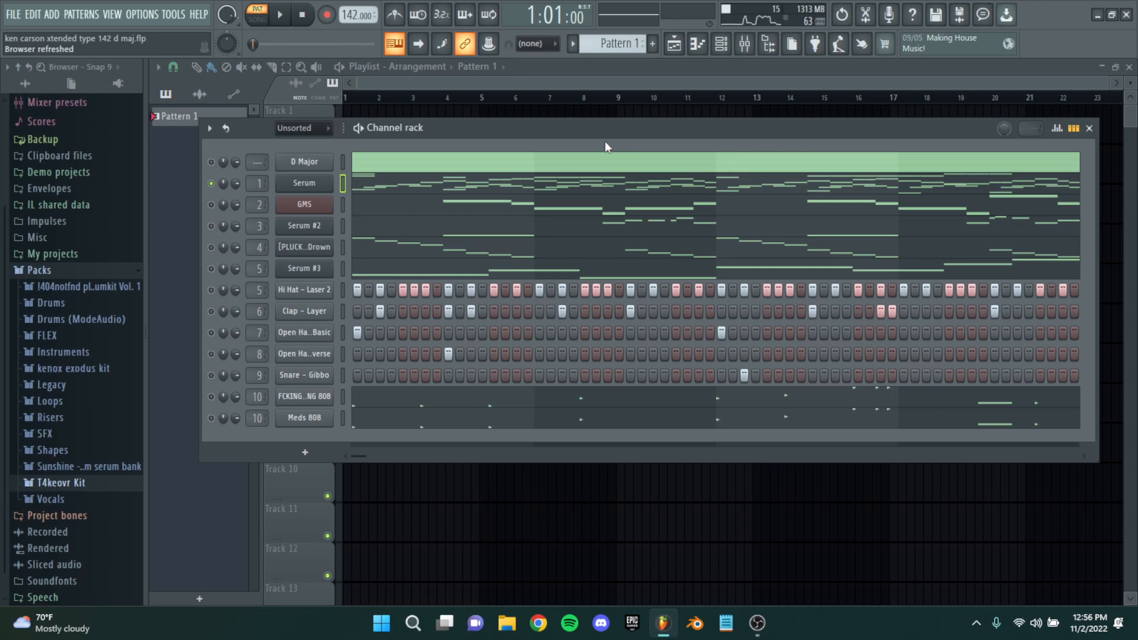
# Solo the GMS channel, open its synth to view the settings, and move the plugin window higher on the screen
pyautogui.rightClick(211, 205)
pyautogui.click(326, 207)
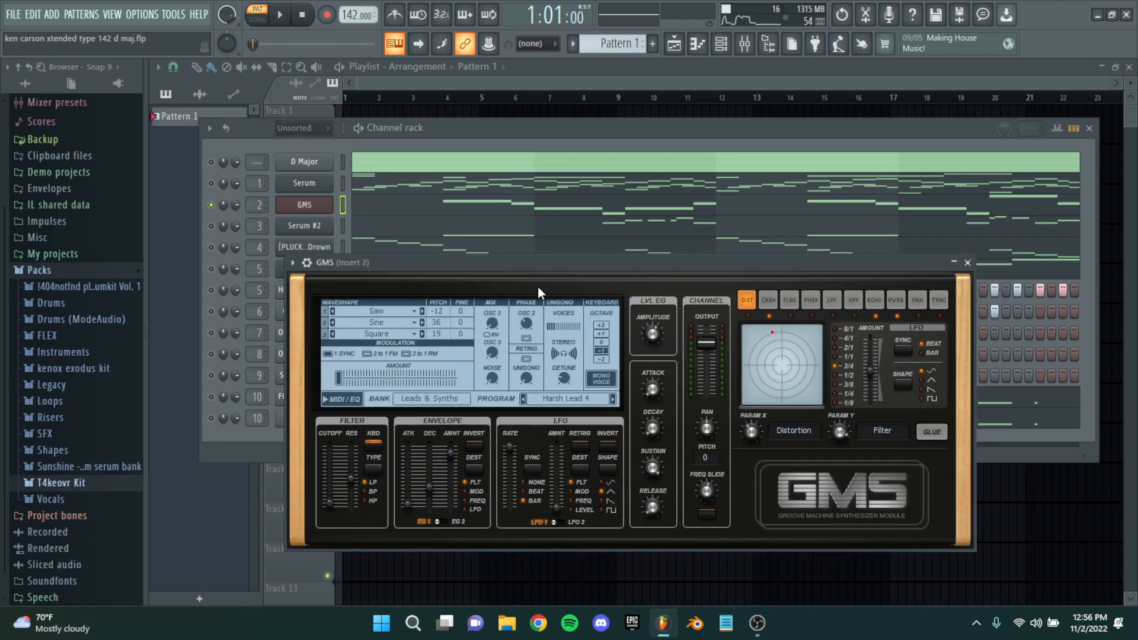
pyautogui.moveTo(538, 264); pyautogui.dragTo(521, 217)
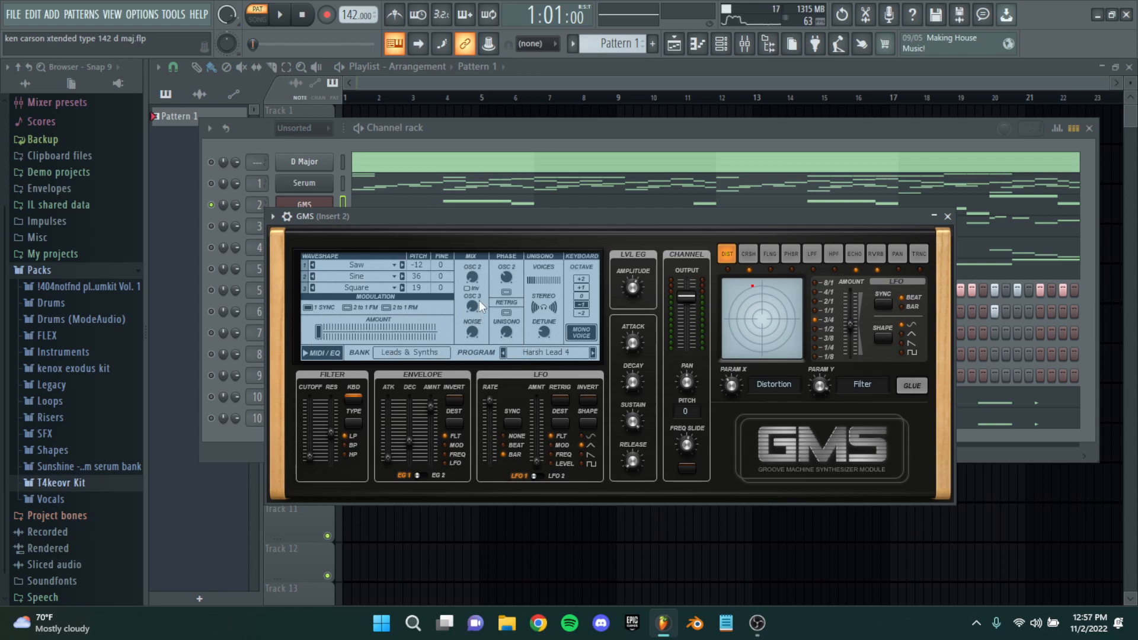
# Browse the Leads & Synths programs around Harsh Lead 4 in the GMS presets library, and close the library and the synth
pyautogui.click(531, 350)
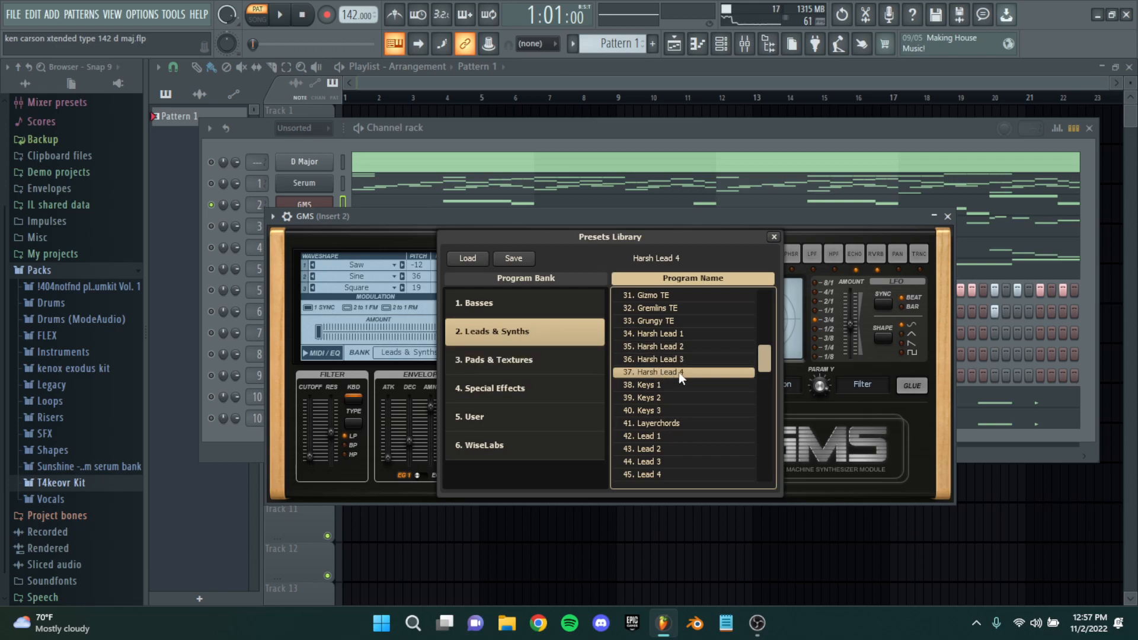
pyautogui.scroll(10, 642, 375)
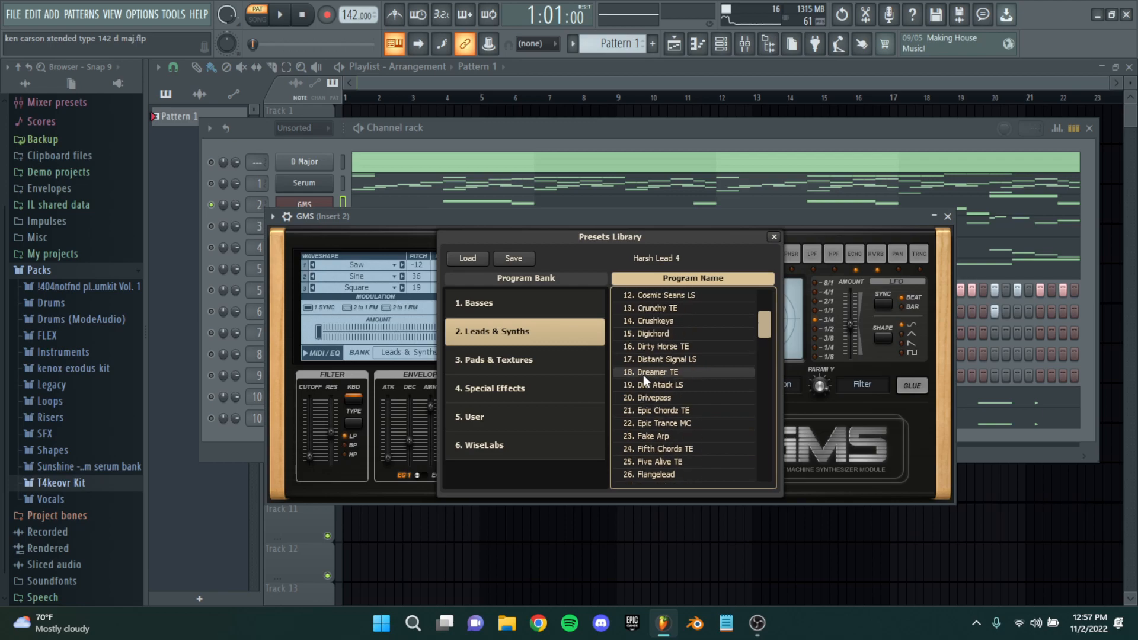
pyautogui.moveTo(768, 305); pyautogui.dragTo(769, 362)
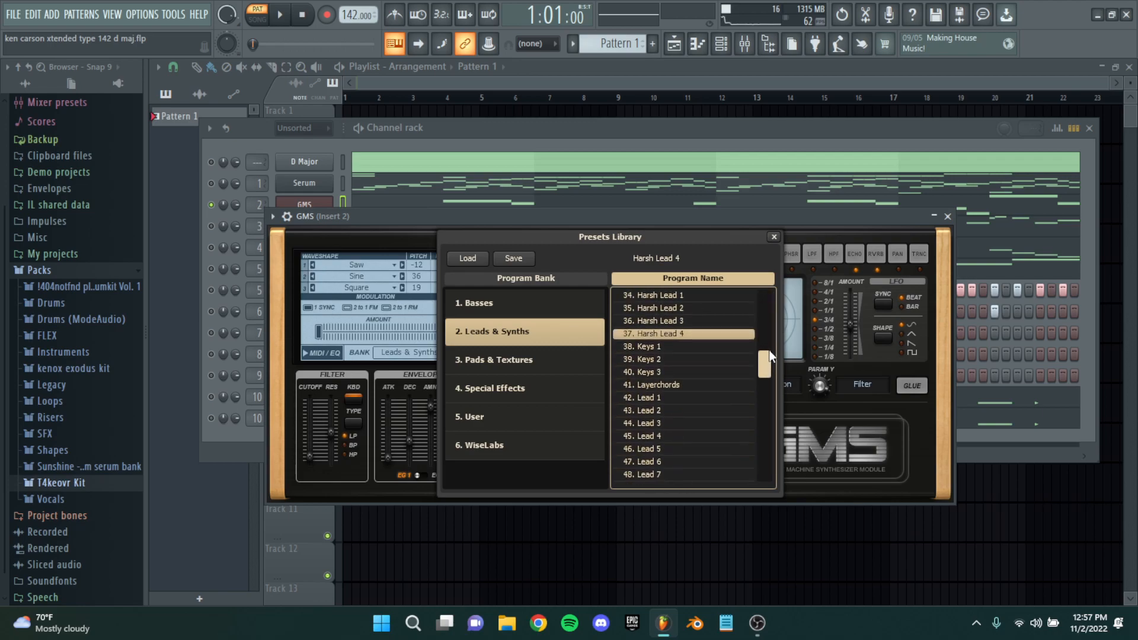
pyautogui.click(774, 237)
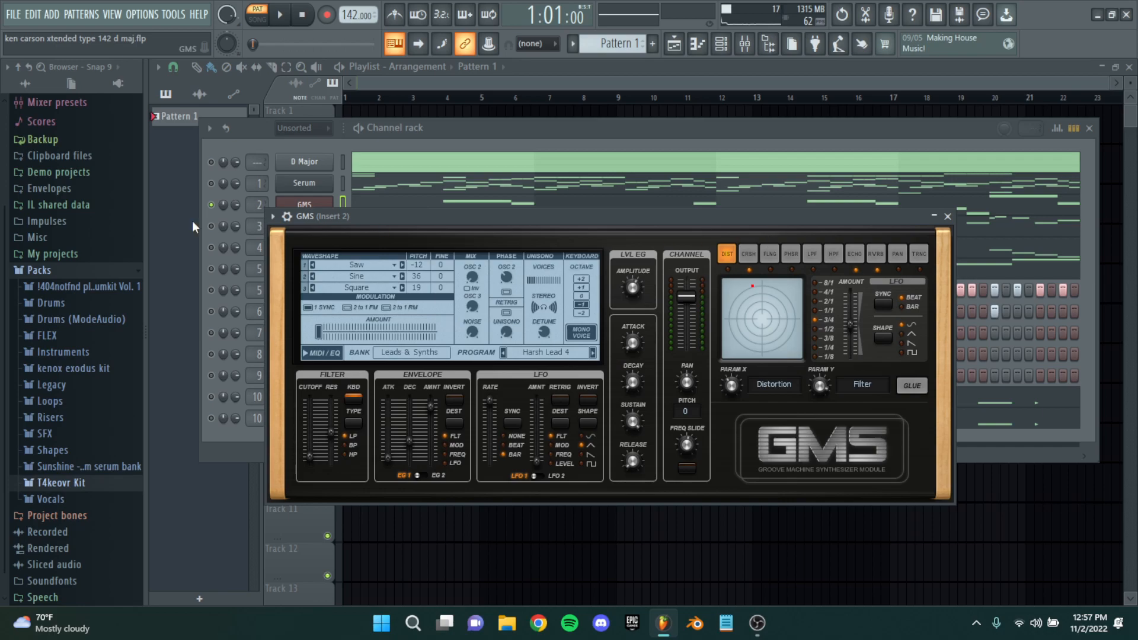
pyautogui.click(951, 217)
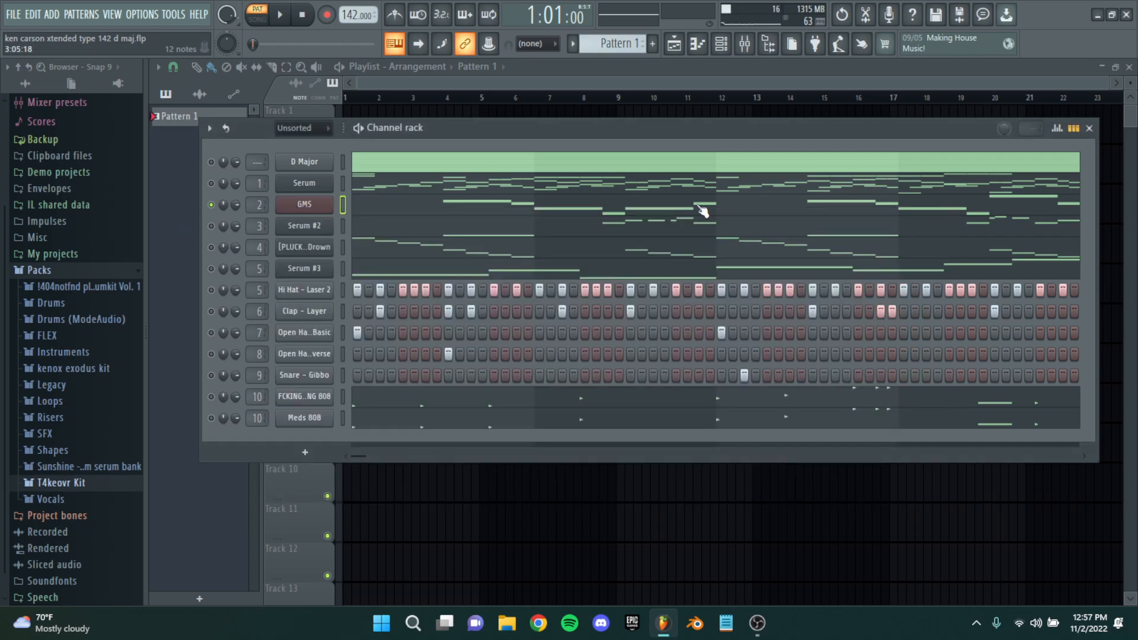
# Examine the GMS melody notes across all four bars in the piano roll, and return to the channel rack
pyautogui.click(426, 214)
pyautogui.scroll(1, 341, 265)
pyautogui.moveTo(807, 376); pyautogui.dragTo(249, 171)
pyautogui.scroll(1, 386, 218)
pyautogui.scroll(1, 498, 302)
pyautogui.keyDown('ctrl'); pyautogui.click(447, 181); pyautogui.keyUp('ctrl')
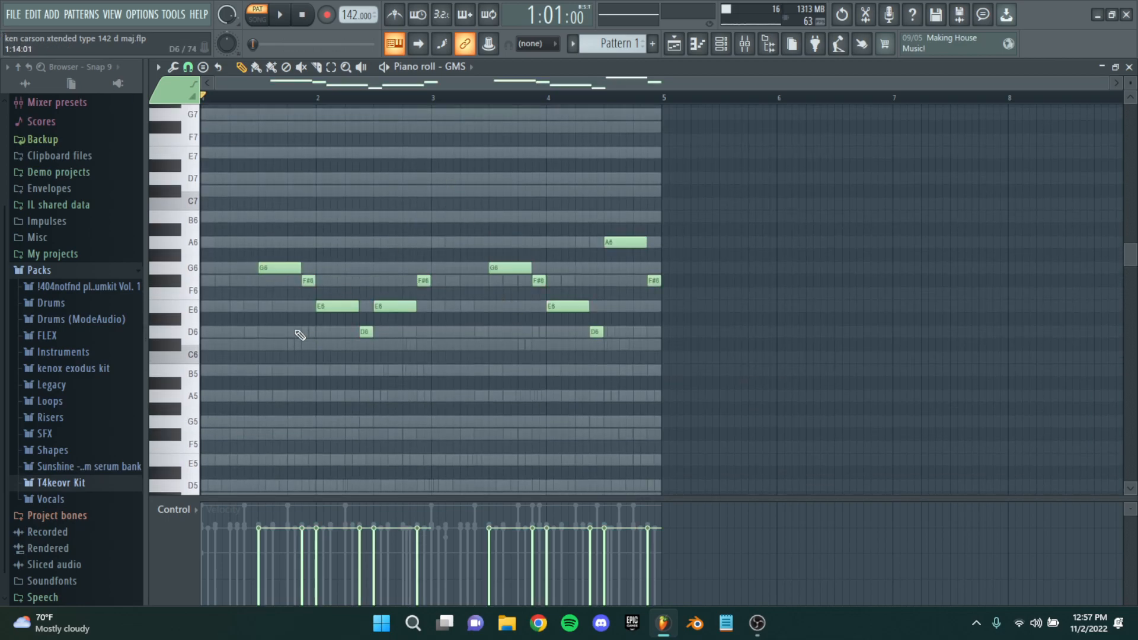
pyautogui.scroll(3, 382, 292)
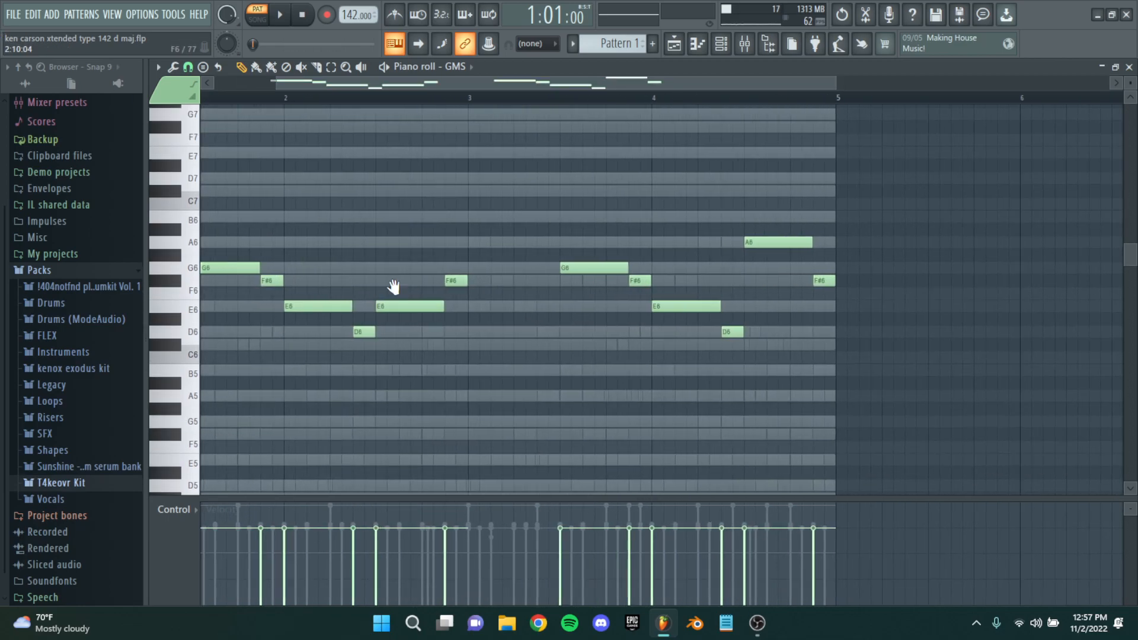
pyautogui.scroll(-3, 439, 220)
pyautogui.moveTo(447, 188); pyautogui.dragTo(438, 204)
pyautogui.scroll(-1, 415, 217)
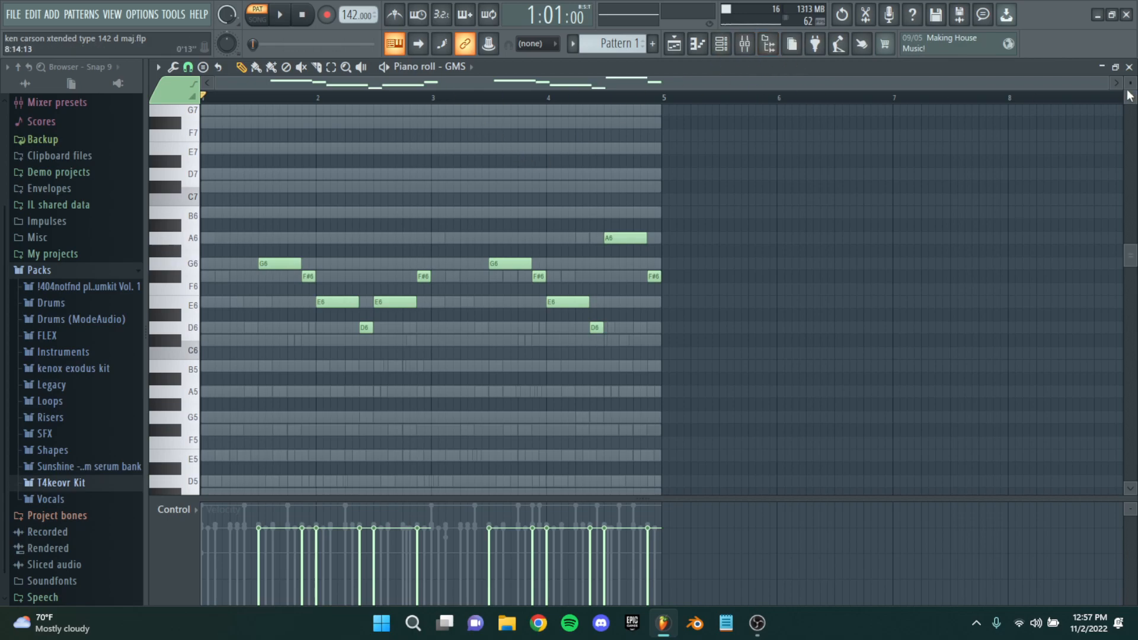
pyautogui.click(1129, 67)
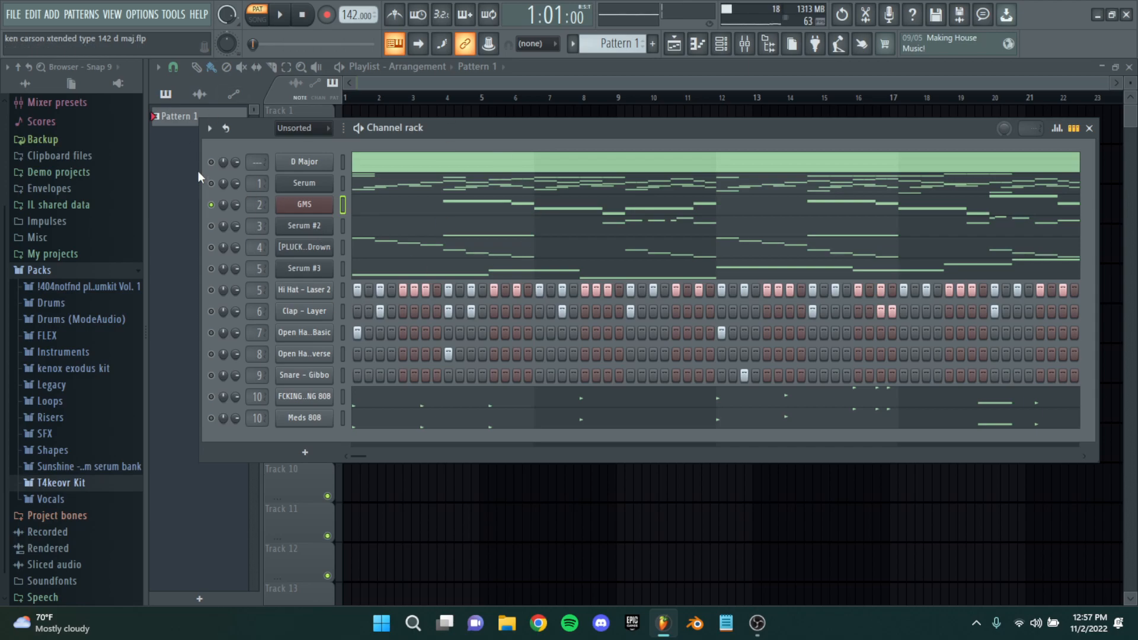
# Inspect the Fruity parametric EQ 2, Fruity Love Philter and Fruity Phaser settings on the GMS channel's mixer Insert 2
pyautogui.click(257, 204)
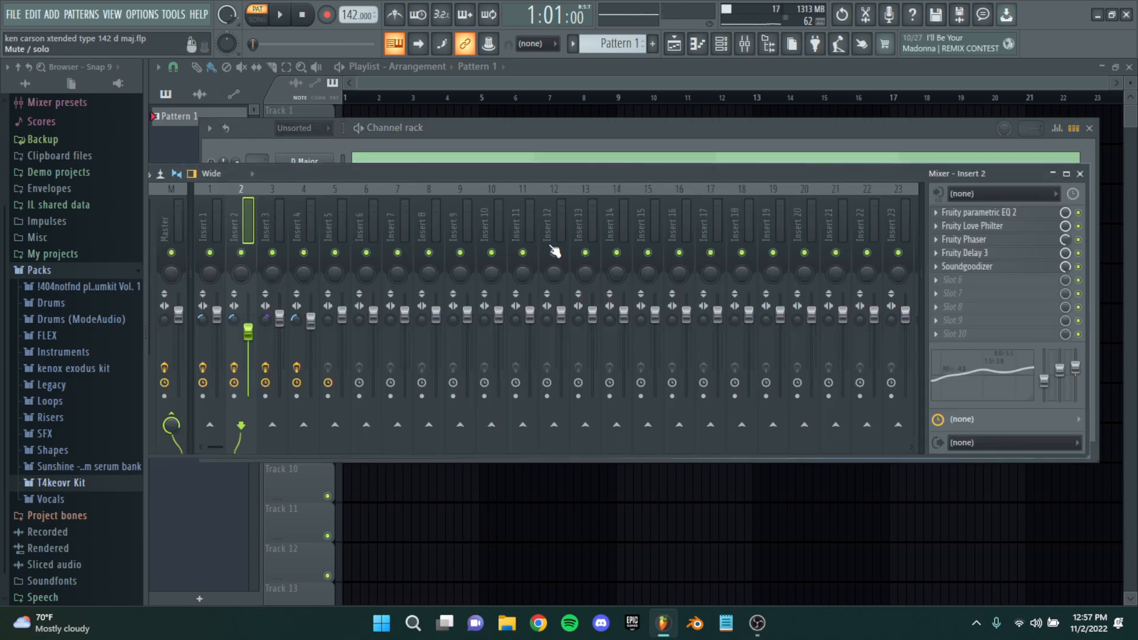
pyautogui.click(978, 212)
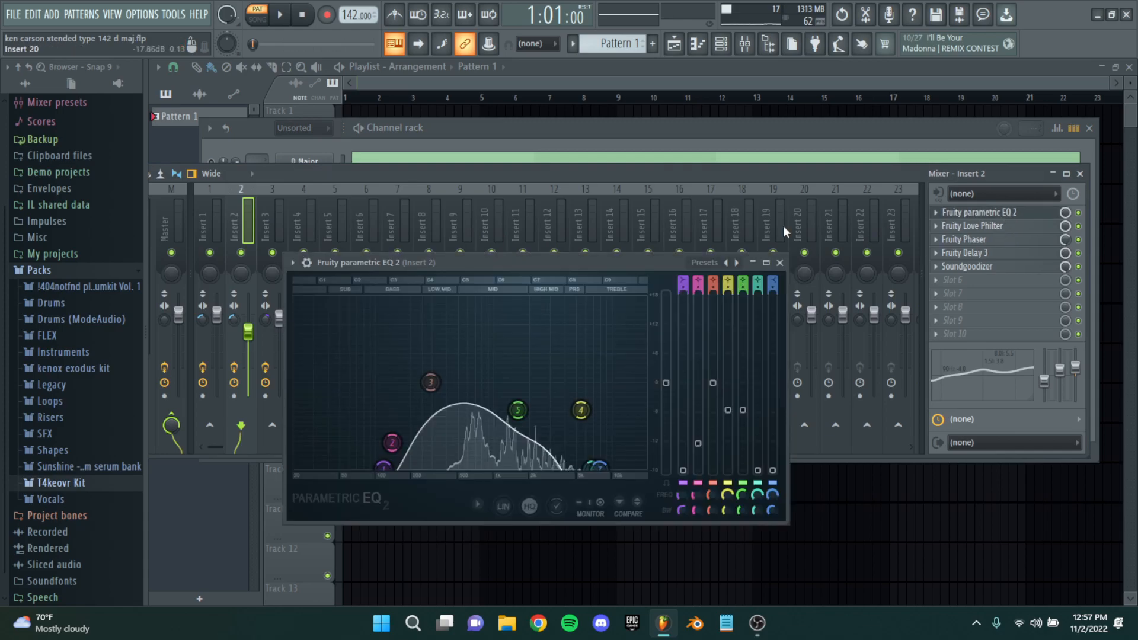
pyautogui.click(780, 262)
pyautogui.click(978, 226)
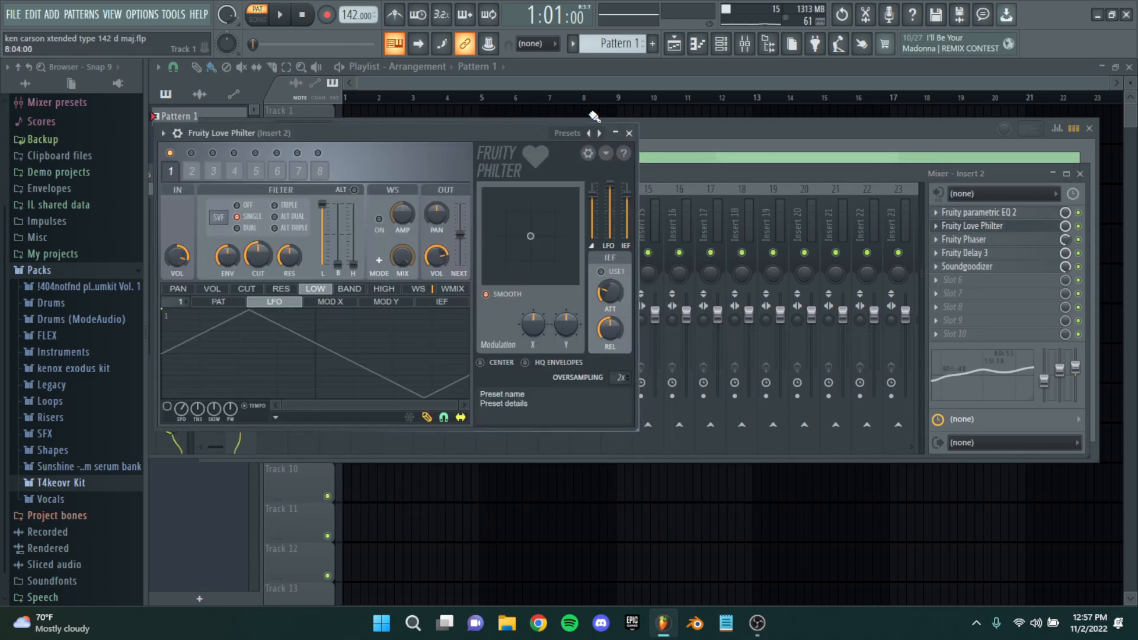
pyautogui.click(630, 133)
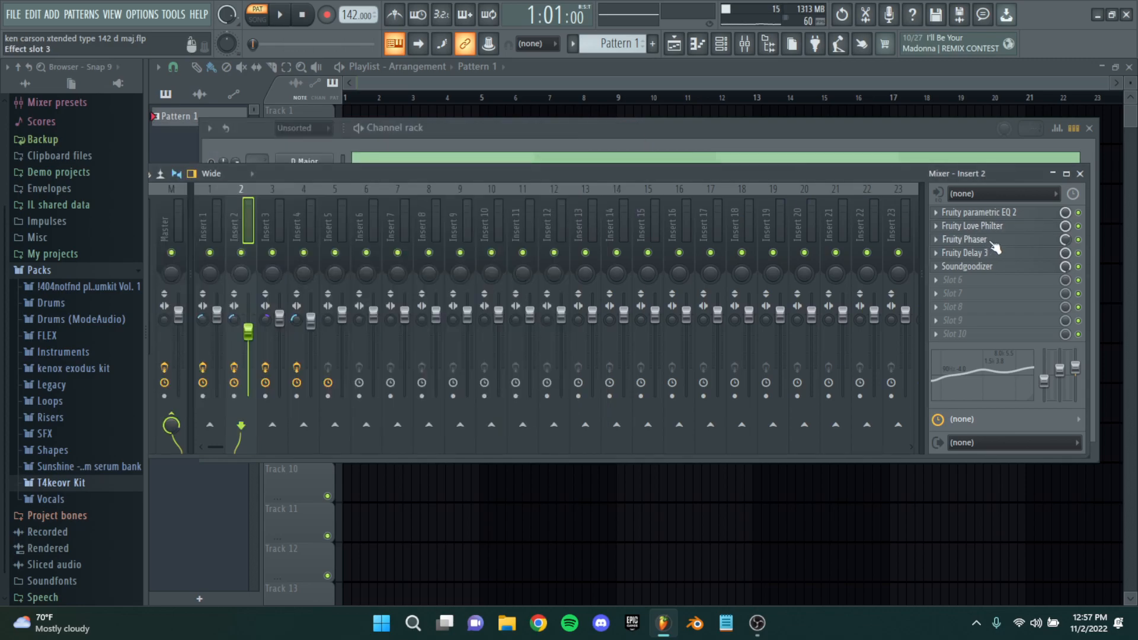
pyautogui.click(991, 240)
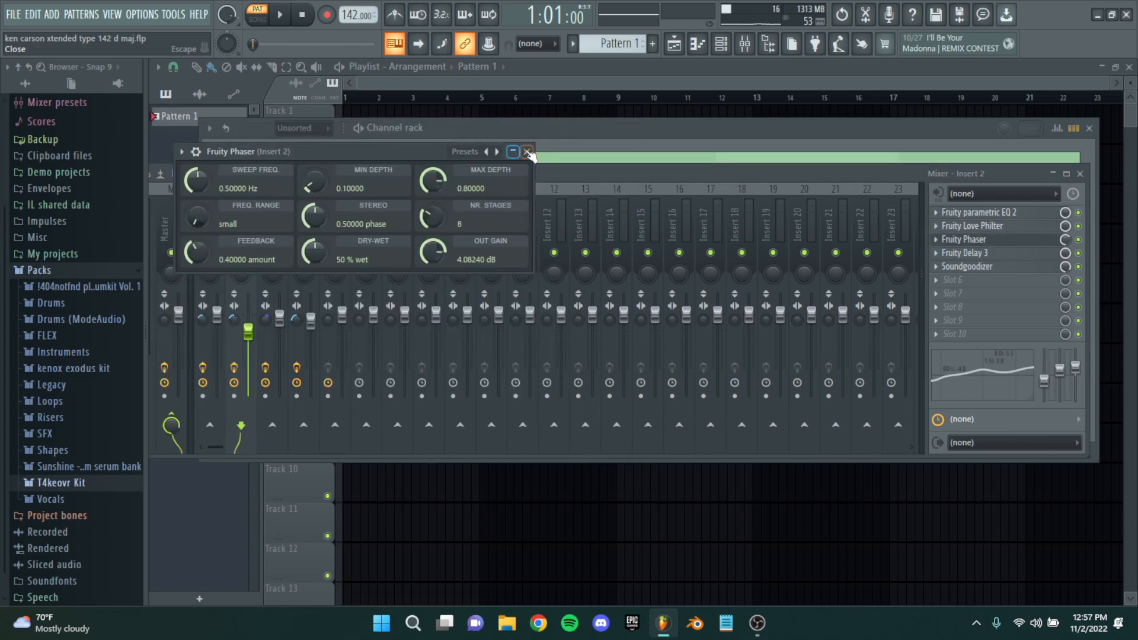
pyautogui.click(530, 153)
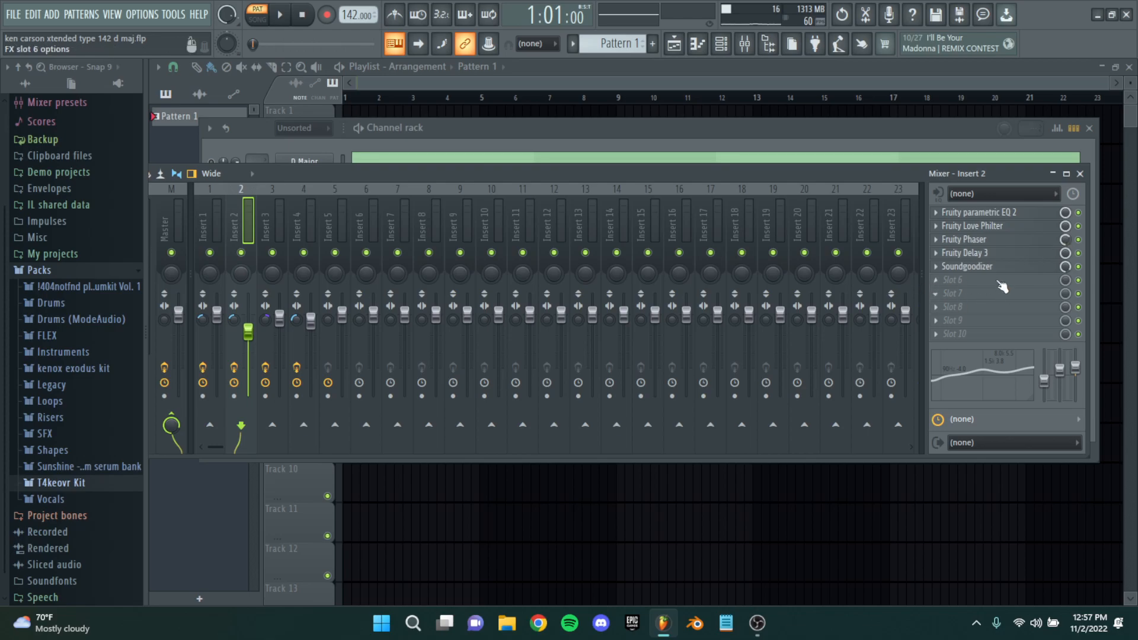
# Inspect the Fruity Delay 3 and Soundgoodizer settings on mixer Insert 2, and close the mixer
pyautogui.click(988, 256)
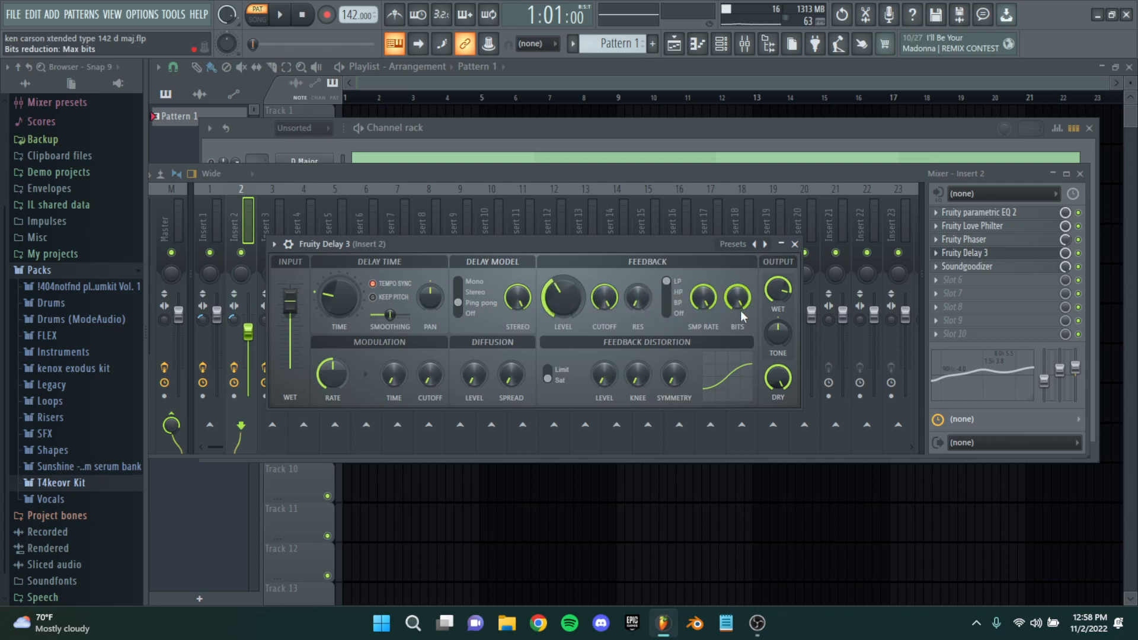
pyautogui.click(795, 243)
pyautogui.click(1034, 266)
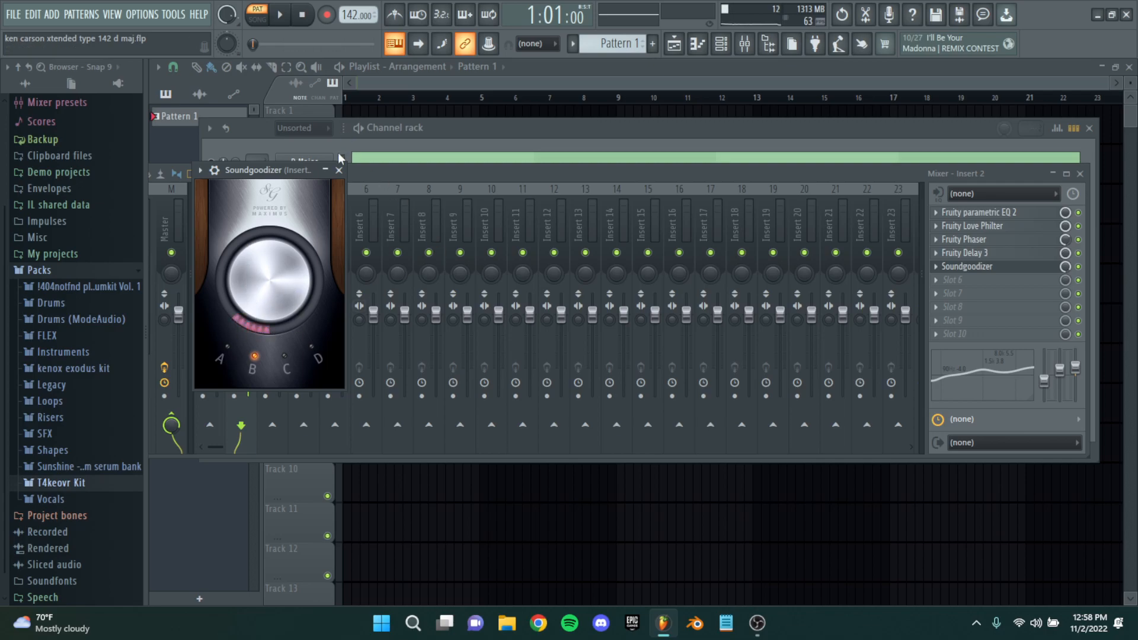
pyautogui.click(338, 170)
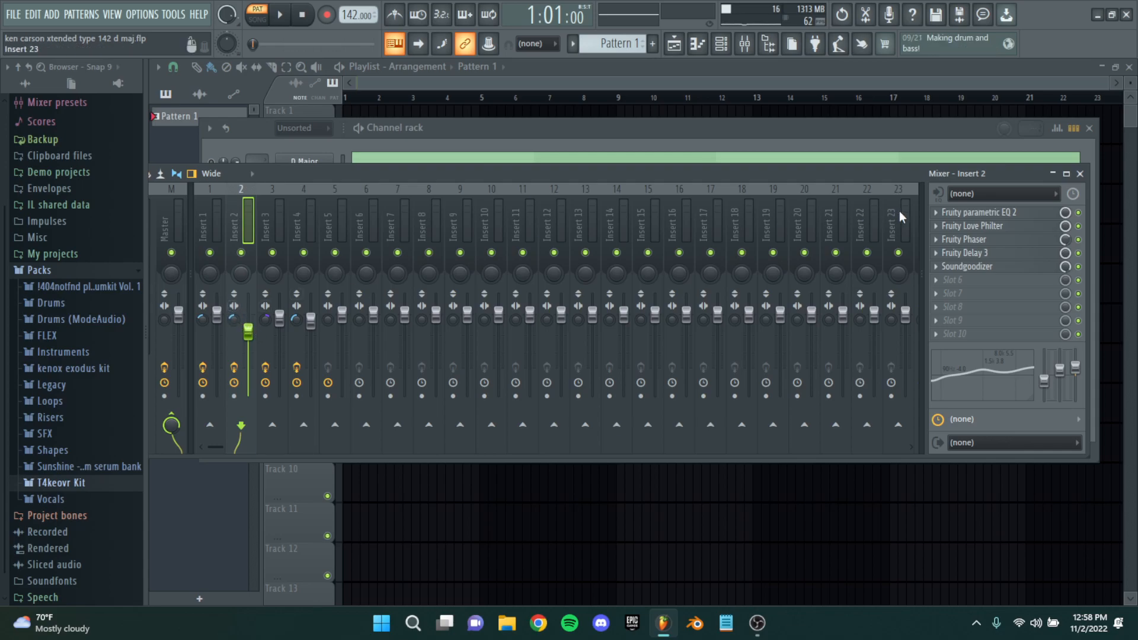
pyautogui.click(1081, 174)
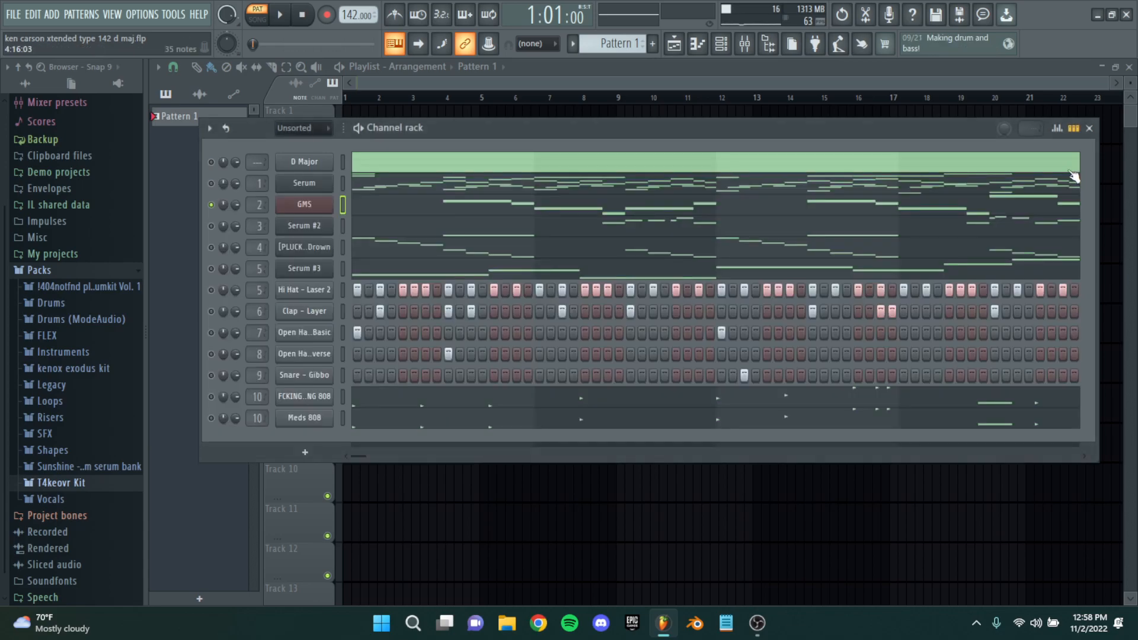
# Play the soloed GMS melody in its piano roll, stop playback, and return to the channel rack
pyautogui.click(428, 210)
pyautogui.press('space')
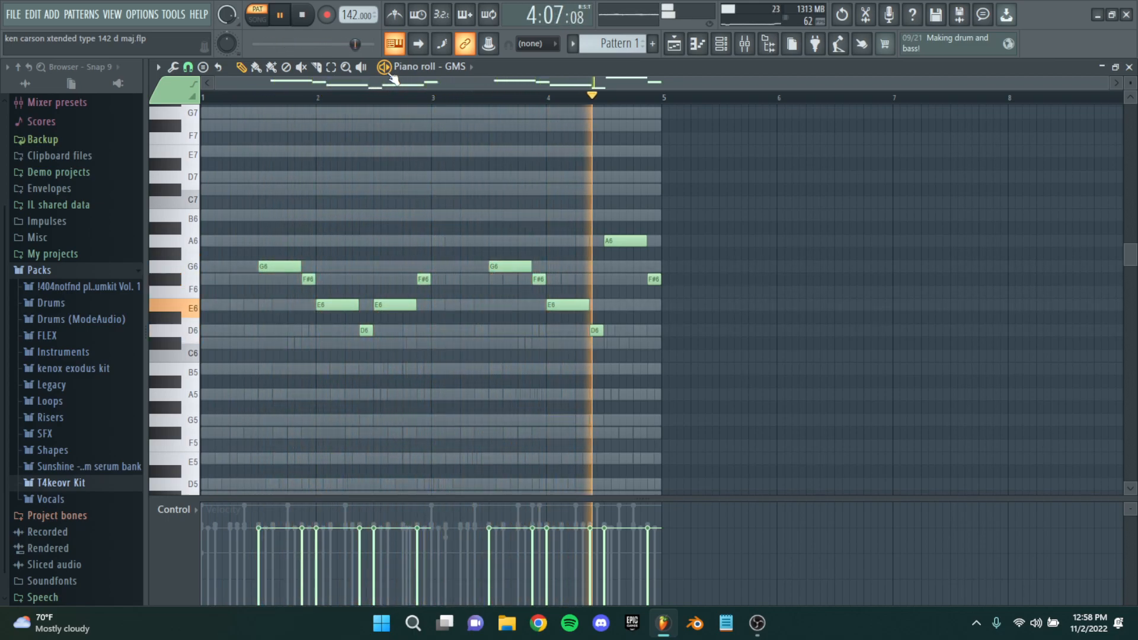
pyautogui.press('space')
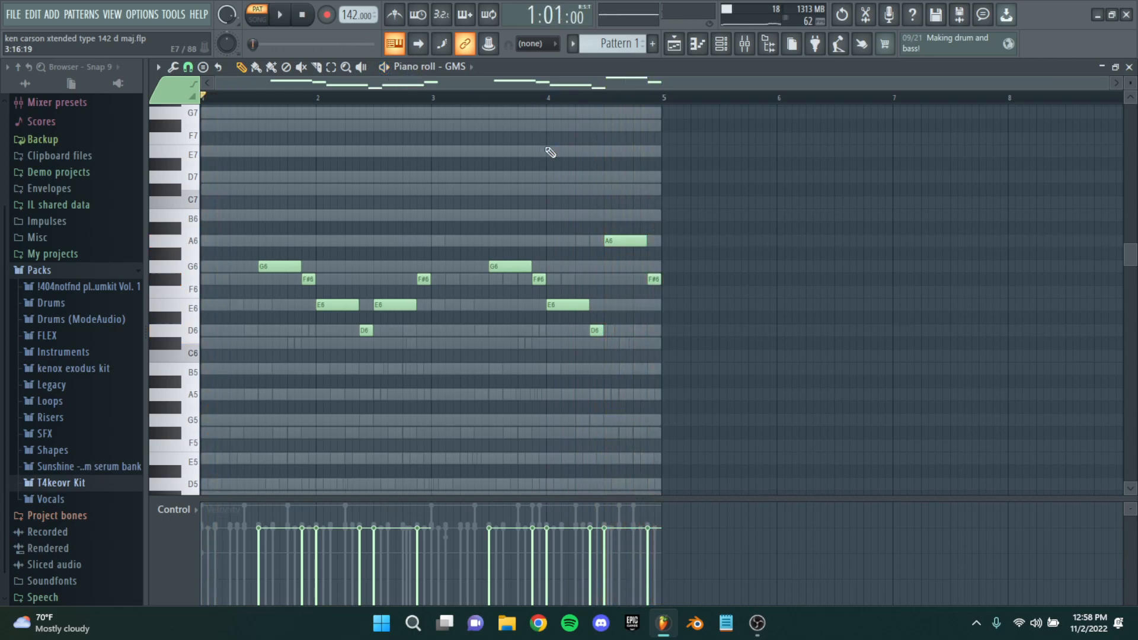
pyautogui.click(1130, 67)
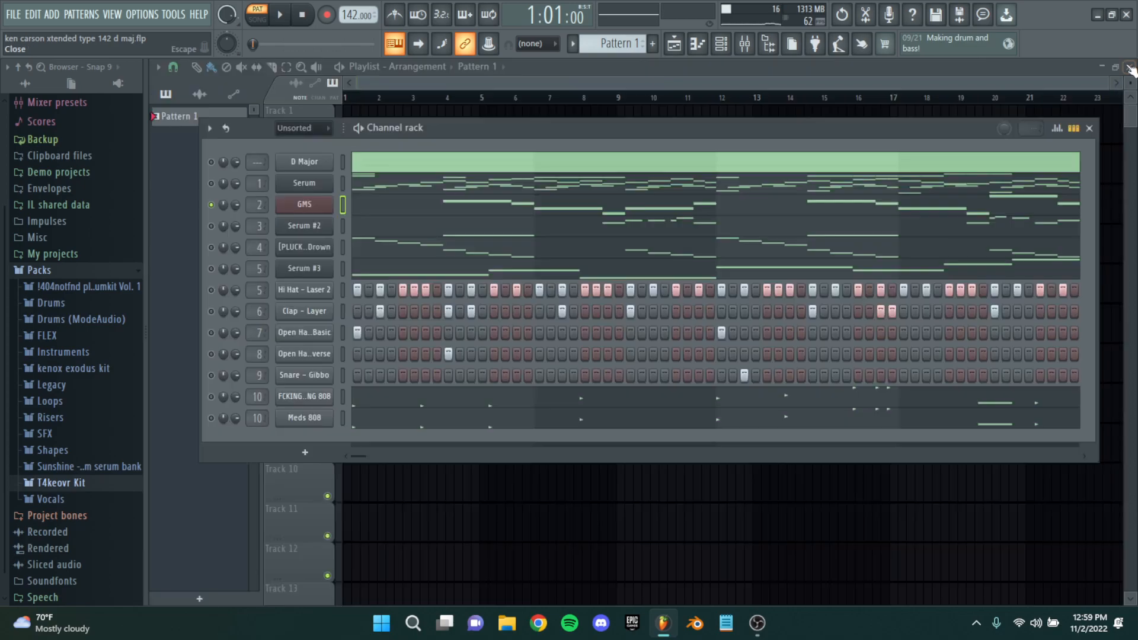
# Solo the Serum #2 channel, view its [LEAD] - Choppa preset in the synth, and close the plugin window
pyautogui.click(211, 226)
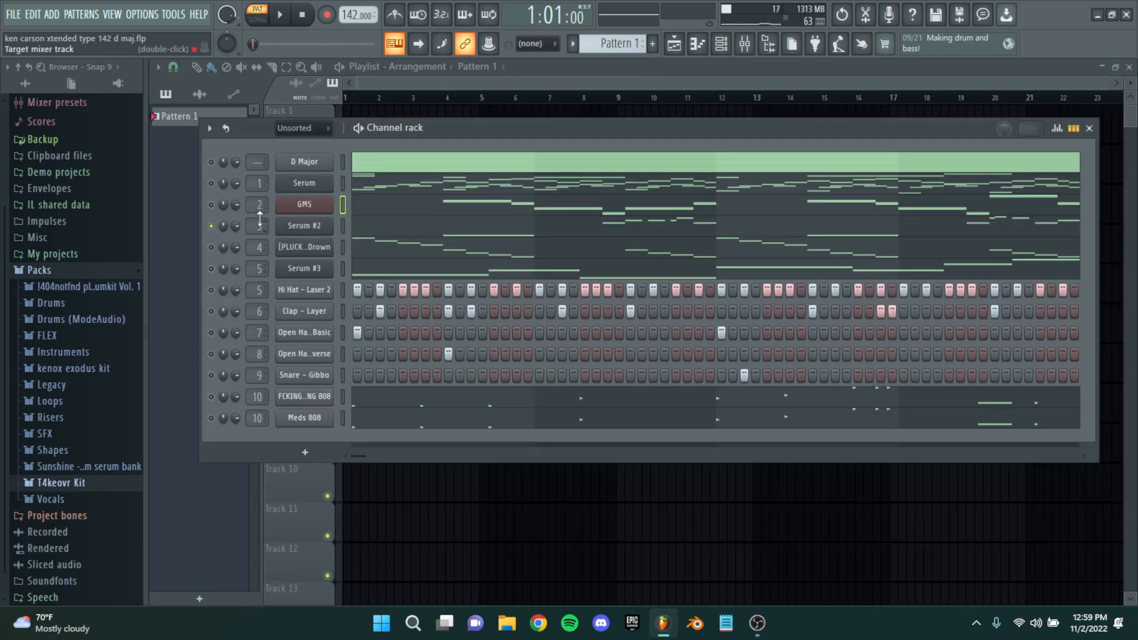
pyautogui.click(306, 225)
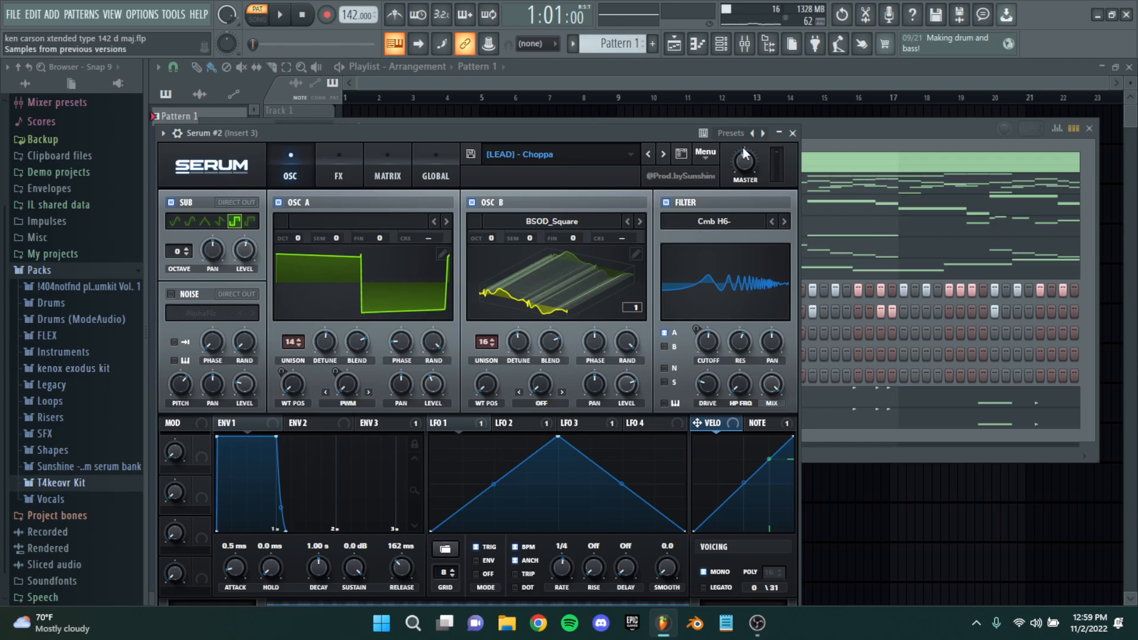
pyautogui.click(793, 133)
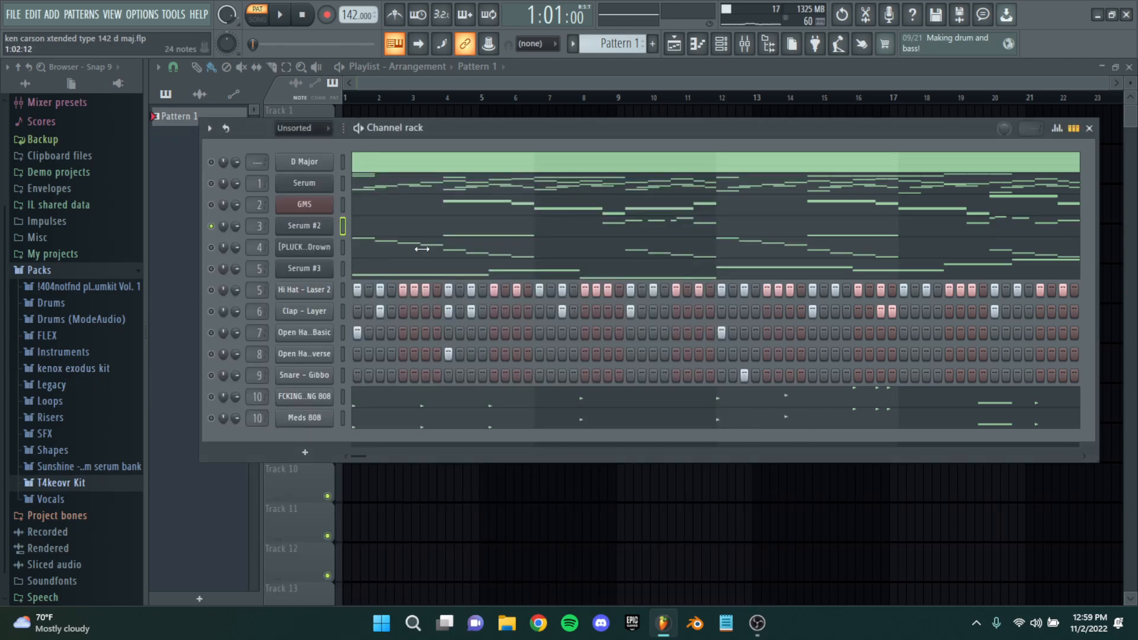
# Examine the Serum #2 notes in the piano roll, from the long B4 notes to the short notes above them
pyautogui.click(384, 233)
pyautogui.scroll(-5, 597, 269)
pyautogui.scroll(3, 611, 267)
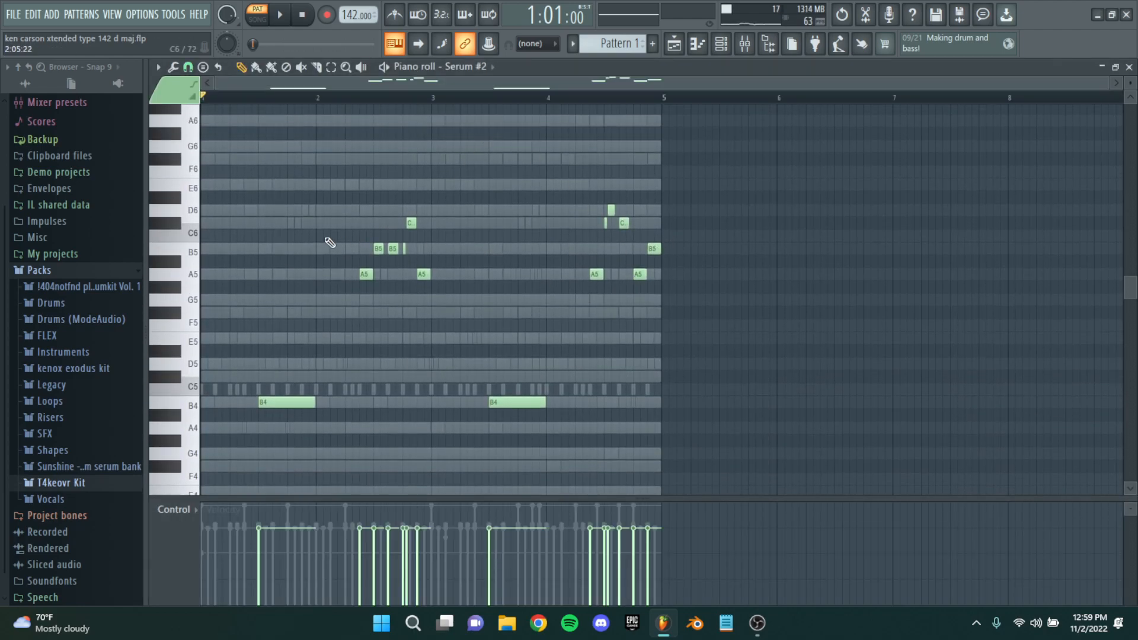
pyautogui.scroll(1, 254, 300)
pyautogui.scroll(-1, 333, 308)
pyautogui.scroll(1, 263, 295)
pyautogui.scroll(-1, 263, 294)
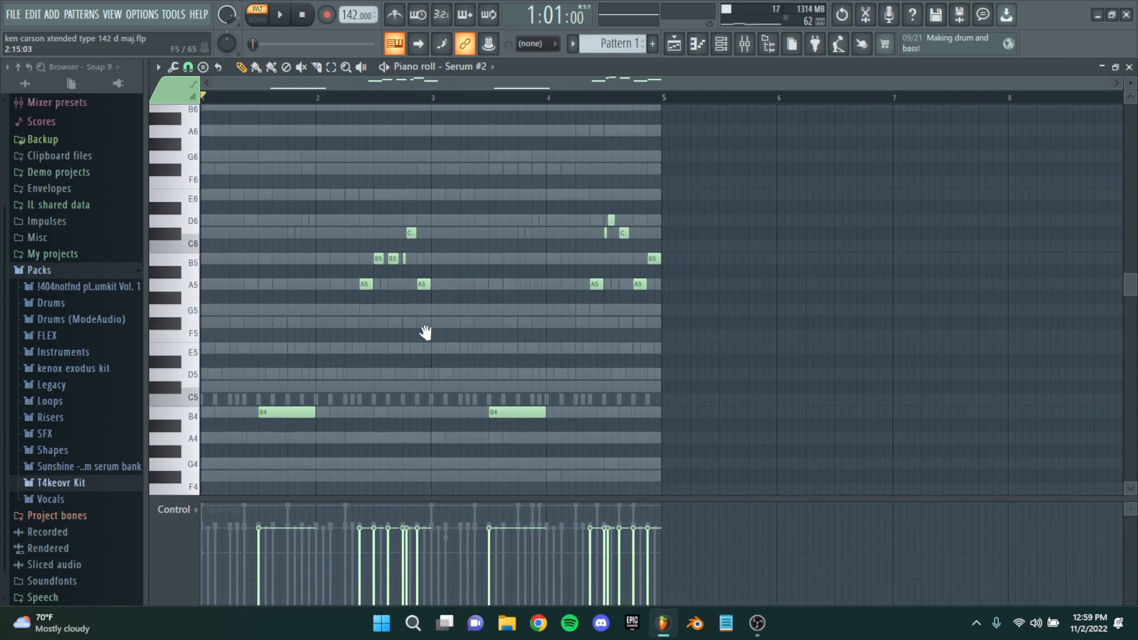
pyautogui.scroll(-1, 427, 329)
# Audition the Serum #2 lead by playing a run of notes live without recording, and close the piano roll
pyautogui.press('y')
pyautogui.press('t')
pyautogui.press('r')
pyautogui.press('p')
pyautogui.press('o')
pyautogui.press('i')
pyautogui.press('u')
pyautogui.press('y')
pyautogui.press('t')
pyautogui.press('r')
pyautogui.press('e')
pyautogui.press('o')
pyautogui.press('i')
pyautogui.press('u')
pyautogui.press('t')
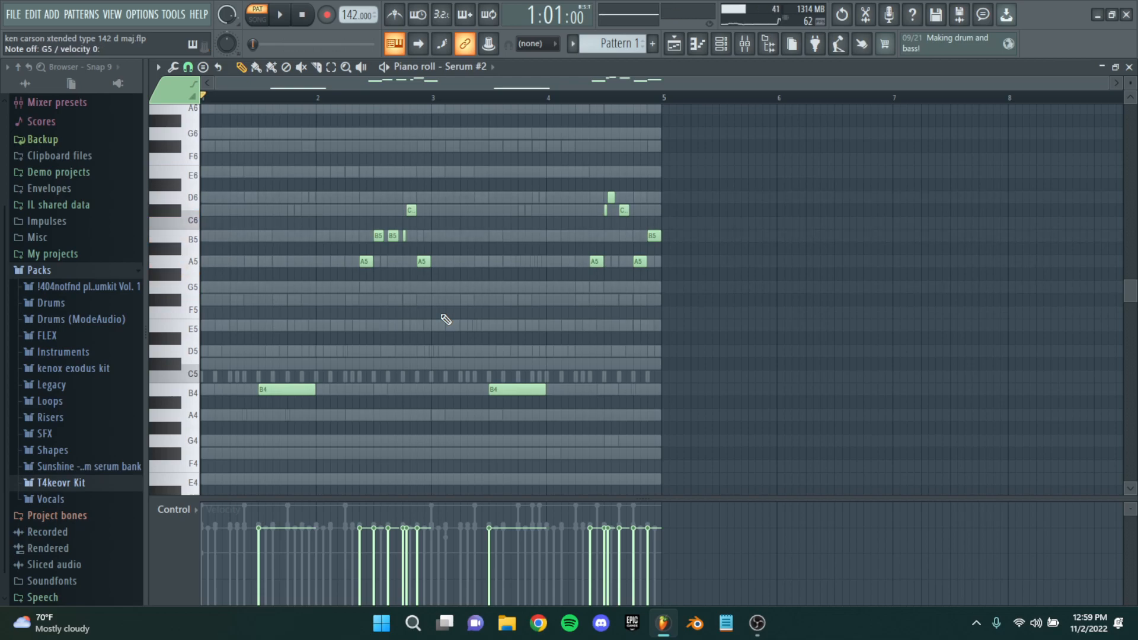
pyautogui.click(1130, 67)
# Inspect the Fruity parametric EQ 2 curve and the stereo separation on mixer Insert 3, and close the mixer
pyautogui.doubleClick(252, 226)
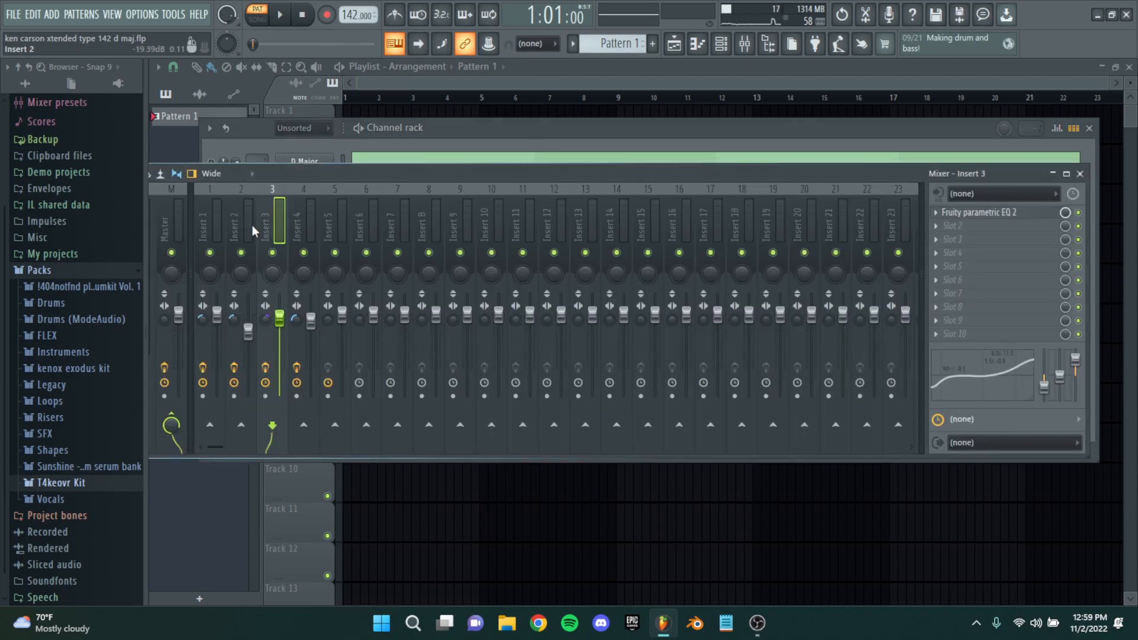
pyautogui.click(1011, 214)
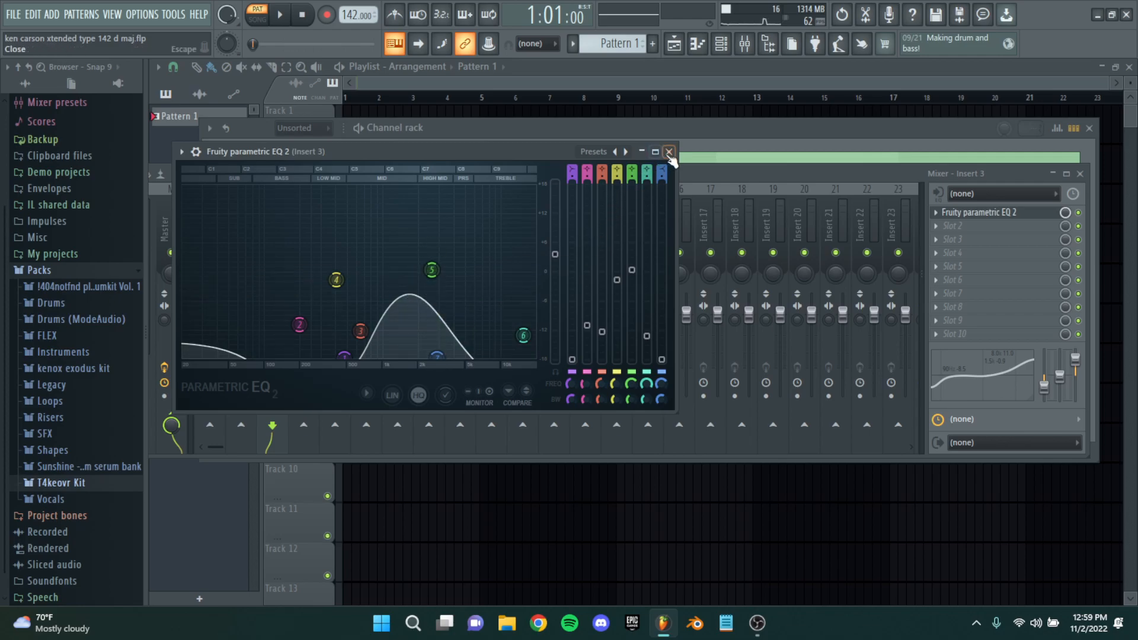
pyautogui.click(669, 152)
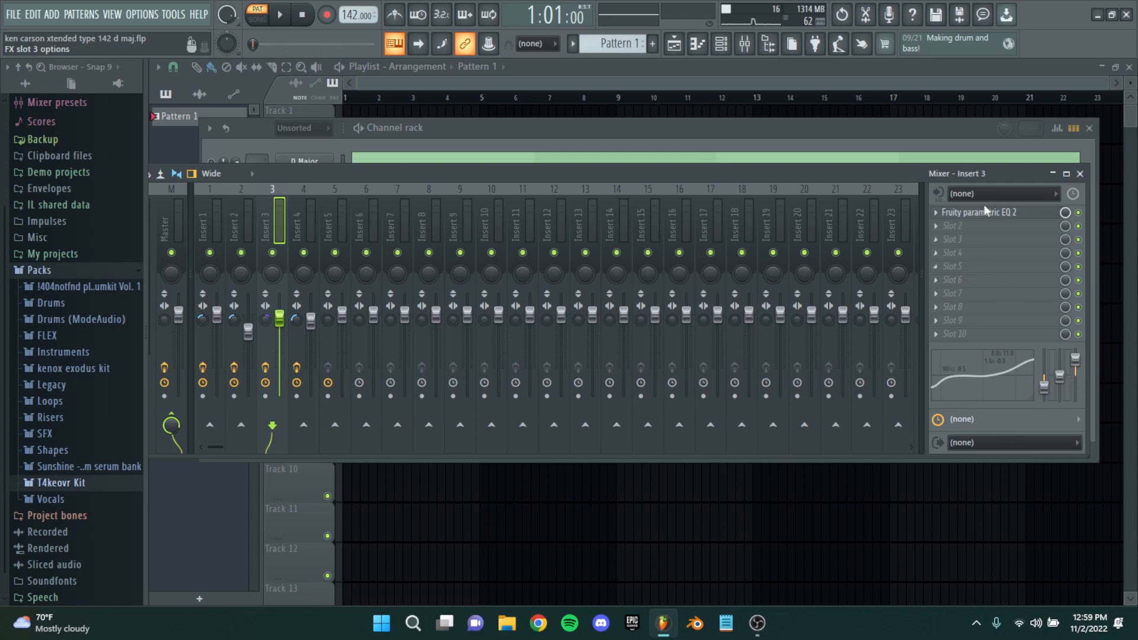
pyautogui.click(1080, 174)
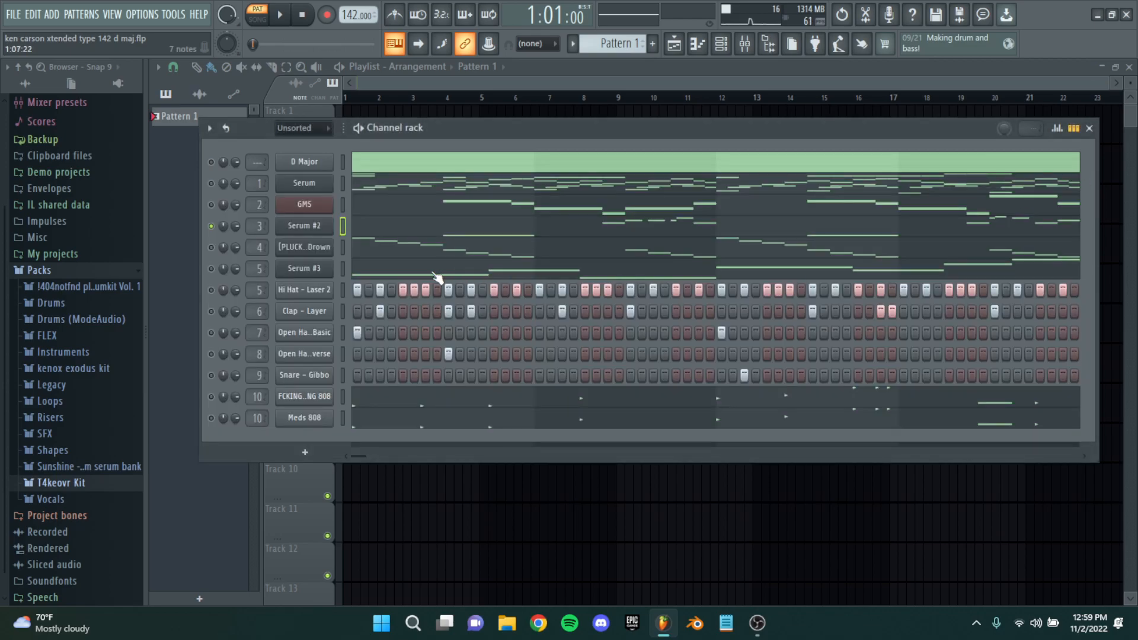
pyautogui.click(257, 227)
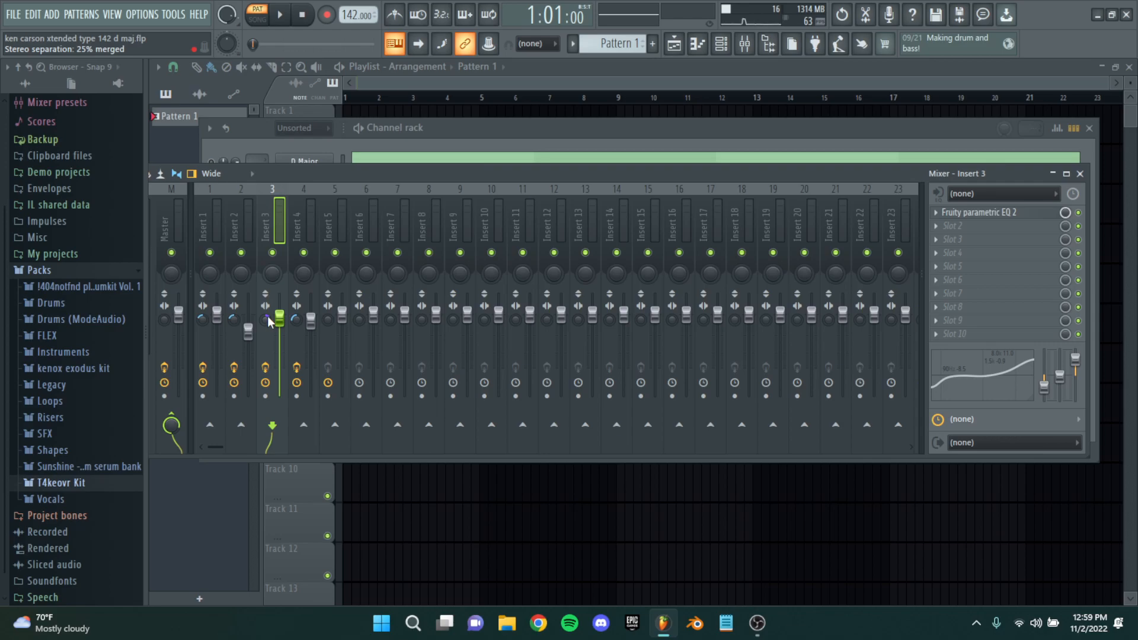
pyautogui.click(1080, 174)
# Play the soloed Serum #2 notes back in the piano roll, and close the piano roll
pyautogui.click(394, 226)
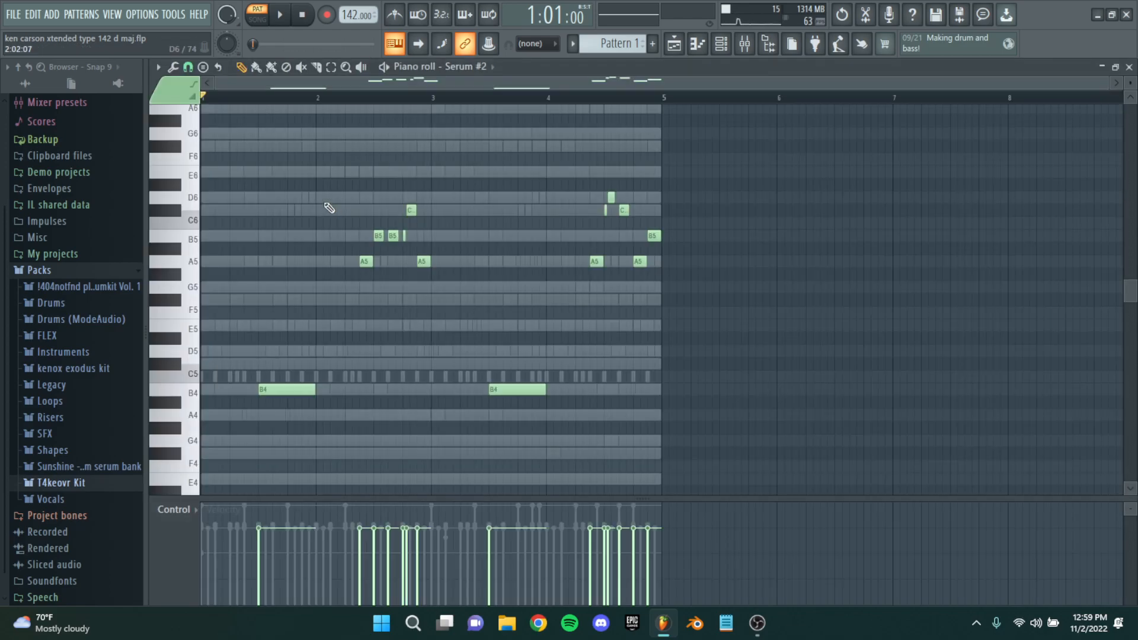
pyautogui.press('space')
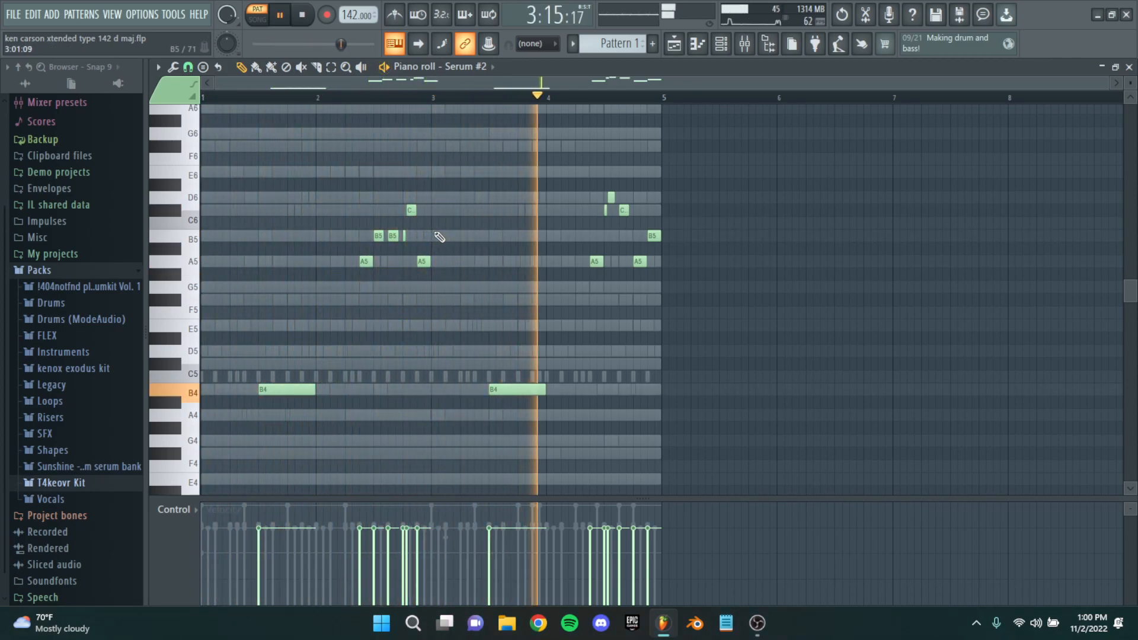
pyautogui.press('space')
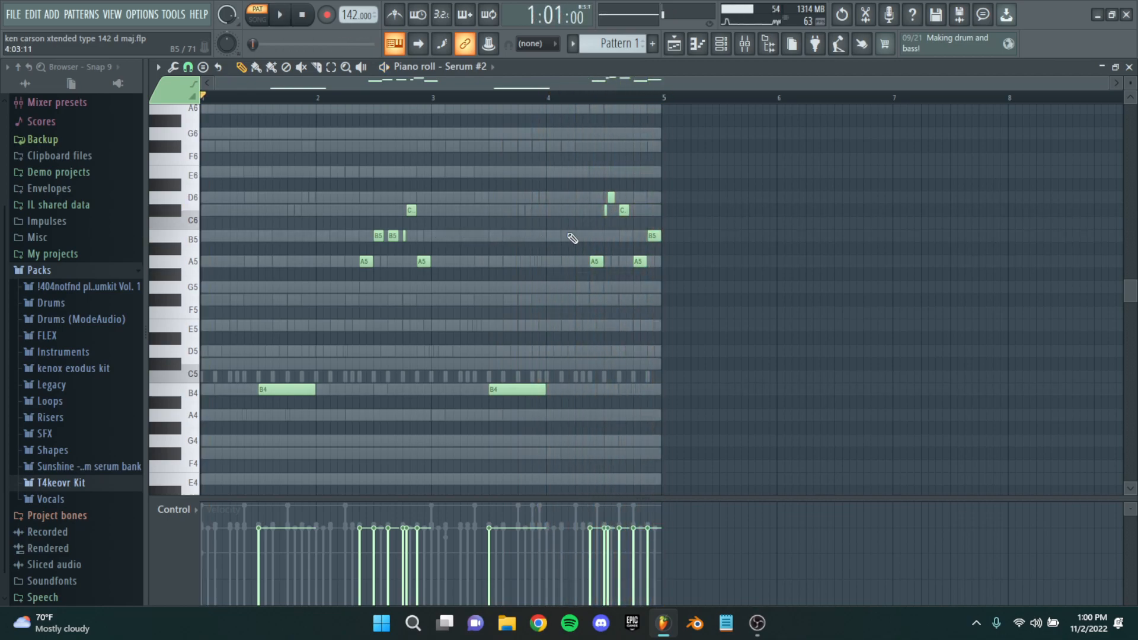
pyautogui.click(1129, 67)
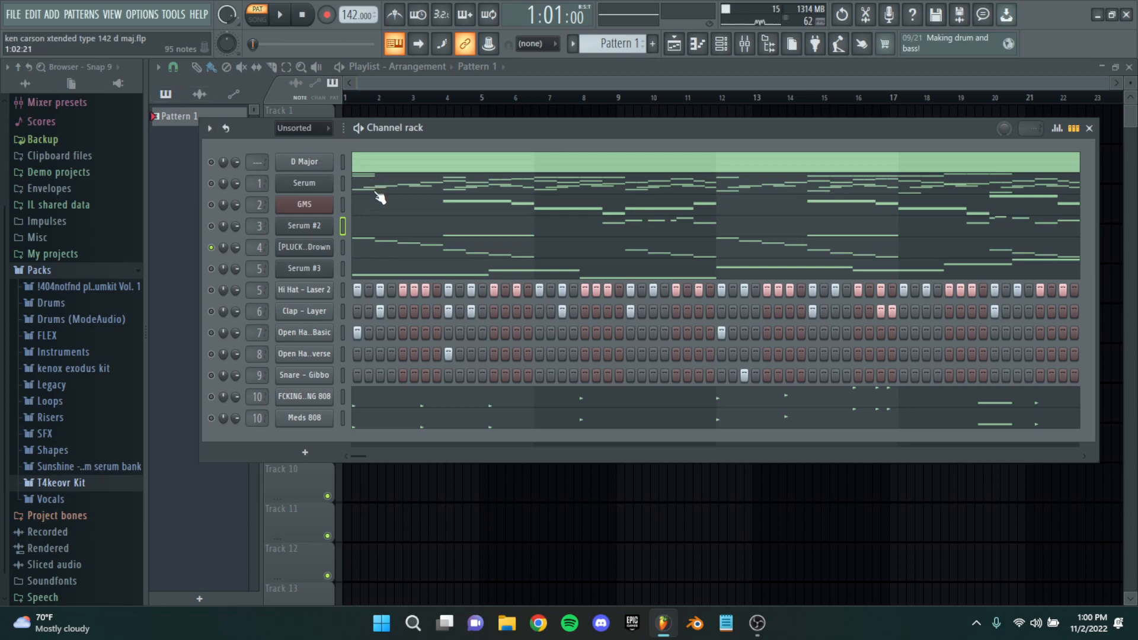
# View the [PLUCK] - Drown preset in the synth, and close the plugin window
pyautogui.click(290, 253)
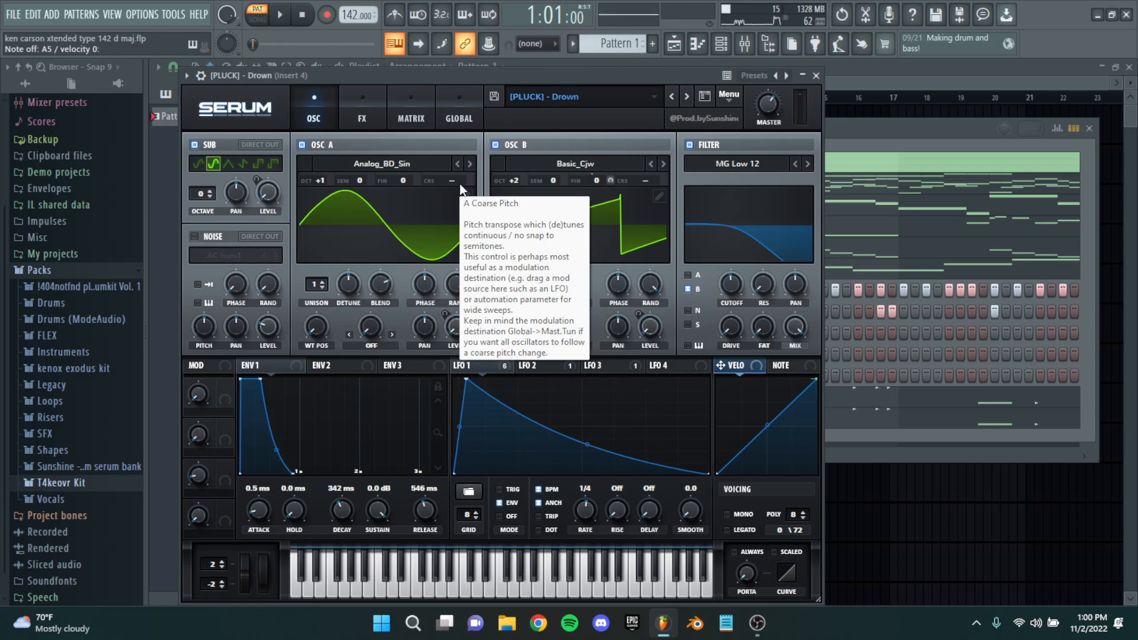
pyautogui.click(817, 75)
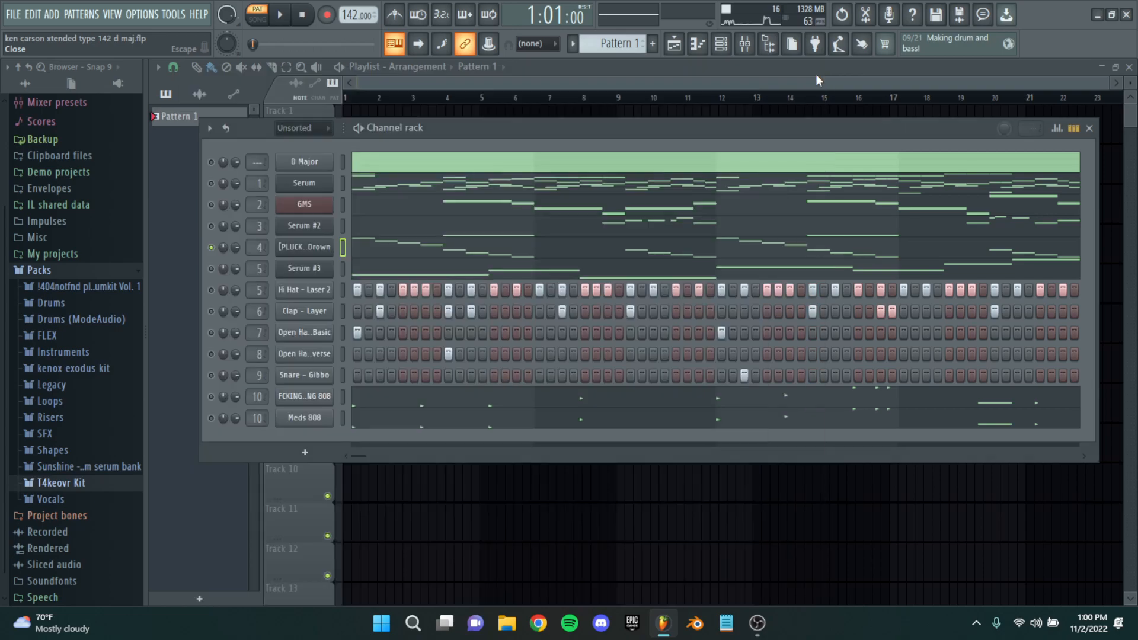
# Examine the [PLUCK] - Drown notes in the piano roll, from the opening A6 down to the D5 at the end of bar 1
pyautogui.click(370, 256)
pyautogui.moveTo(314, 262); pyautogui.dragTo(330, 290)
pyautogui.scroll(3, 302, 345)
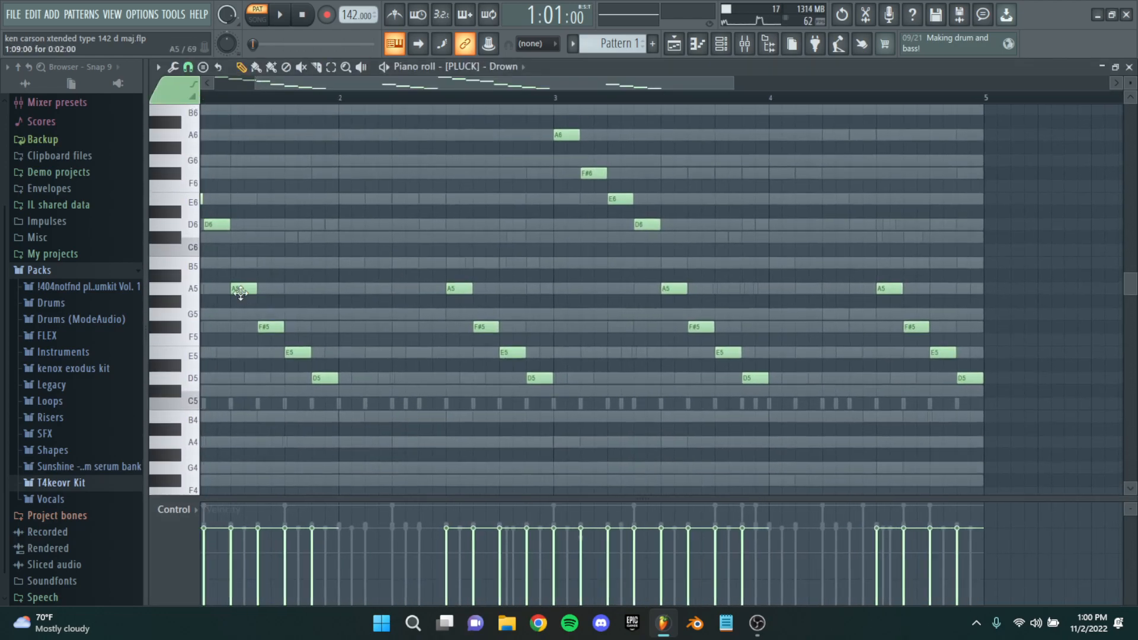
pyautogui.moveTo(243, 291); pyautogui.dragTo(764, 509)
pyautogui.moveTo(242, 311); pyautogui.dragTo(208, 179)
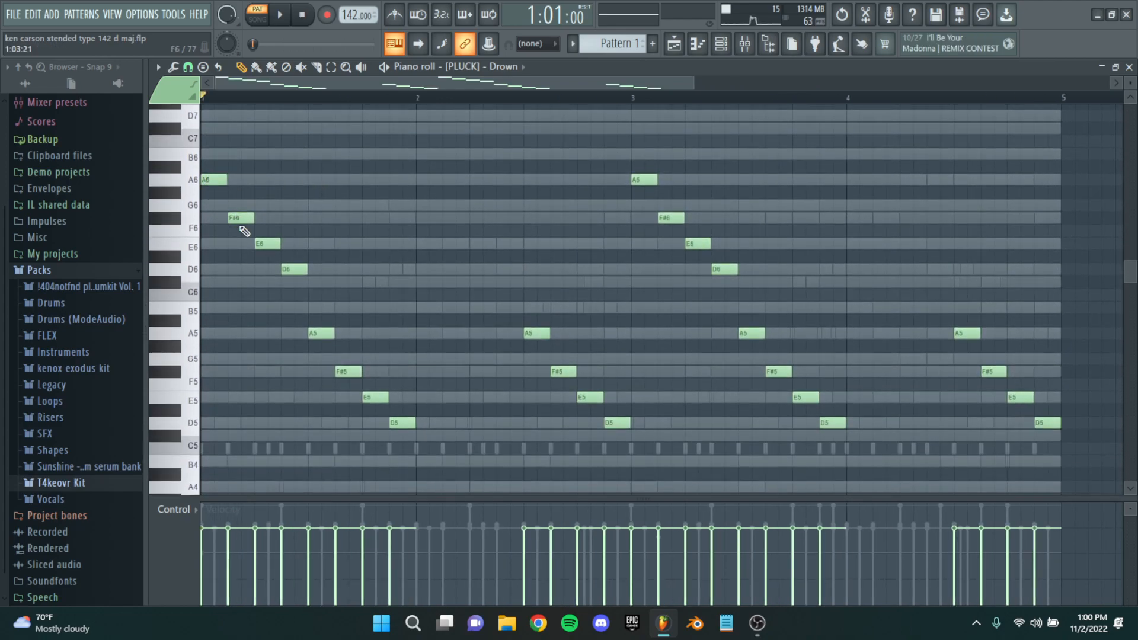
pyautogui.keyDown('ctrl'); pyautogui.scroll(-2, 319, 220); pyautogui.keyUp('ctrl')
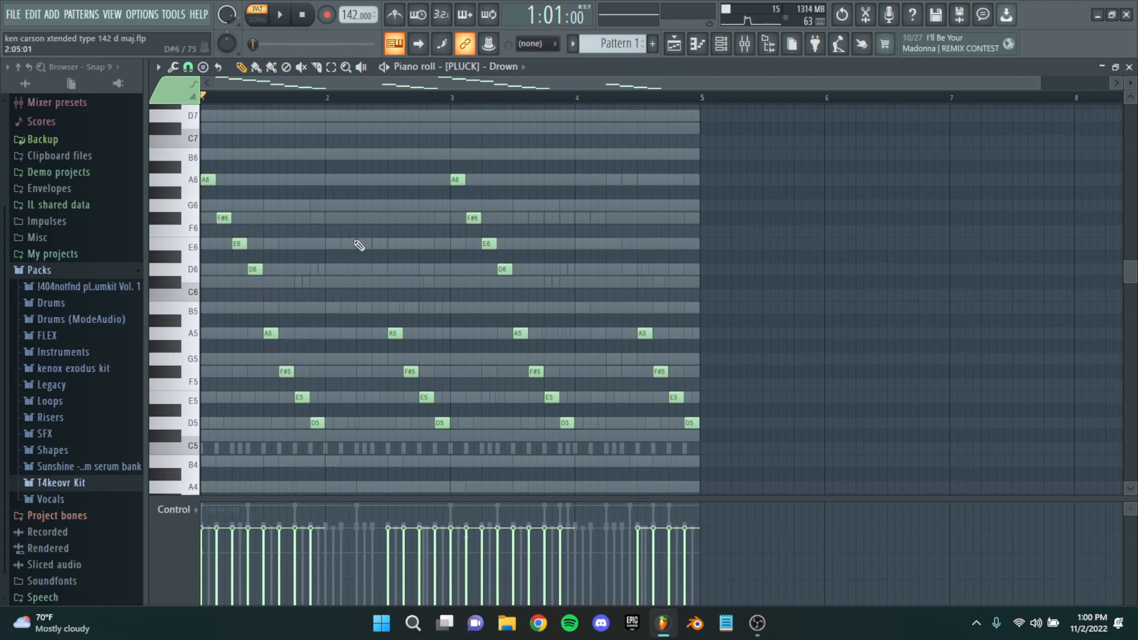
pyautogui.scroll(-2, 308, 326)
pyautogui.keyDown('ctrl'); pyautogui.scroll(2, 273, 284); pyautogui.keyUp('ctrl')
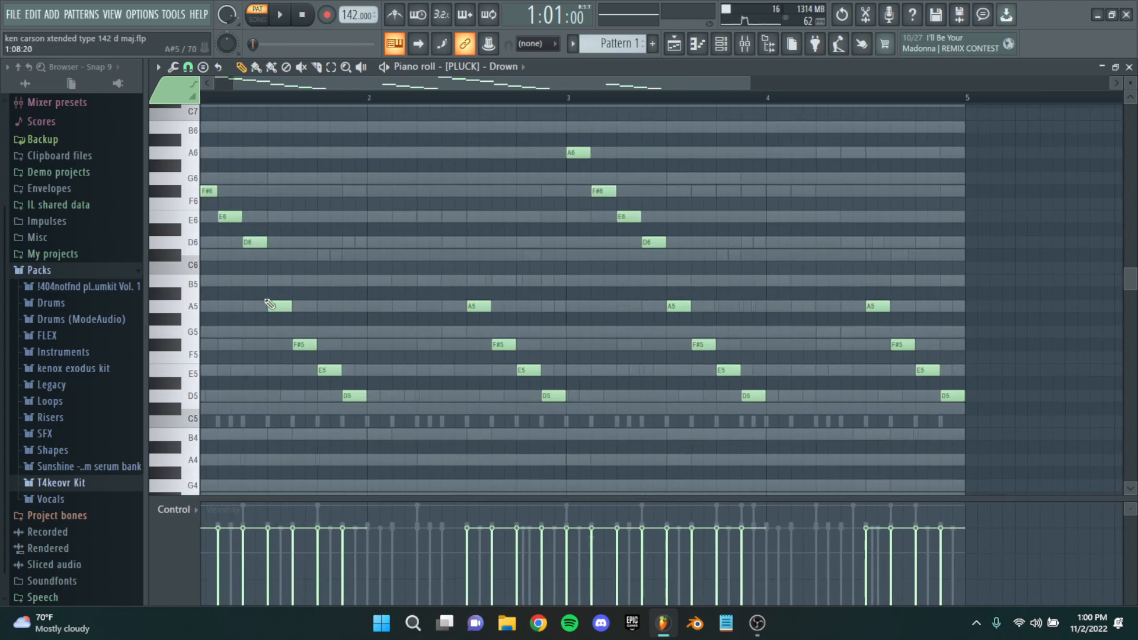
# Compare the A5-to-D5 note runs in bars 1 and 2 by selecting them, and play the pluck melody back
pyautogui.keyDown('ctrl'); pyautogui.moveTo(267, 300); pyautogui.dragTo(358, 411); pyautogui.keyUp('ctrl')
pyautogui.keyDown('ctrl'); pyautogui.scroll(-2, 358, 338); pyautogui.keyUp('ctrl')
pyautogui.keyDown('ctrl'); pyautogui.moveTo(381, 287); pyautogui.dragTo(480, 415); pyautogui.keyUp('ctrl')
pyautogui.click(445, 255)
pyautogui.keyDown('ctrl'); pyautogui.scroll(-1, 675, 330); pyautogui.keyUp('ctrl')
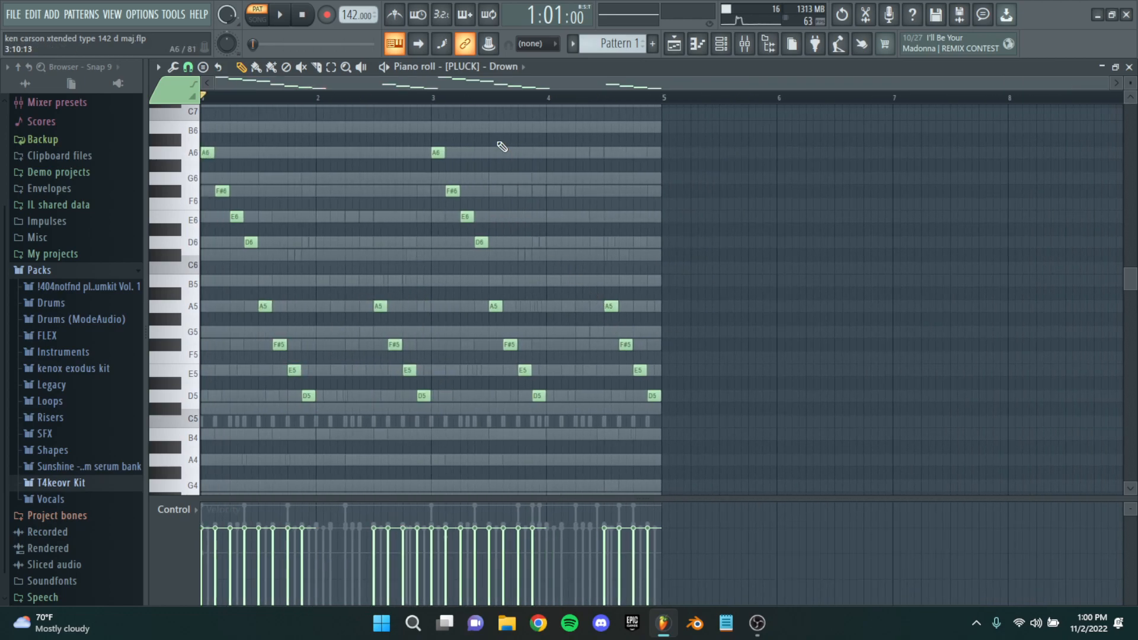
pyautogui.click(384, 67)
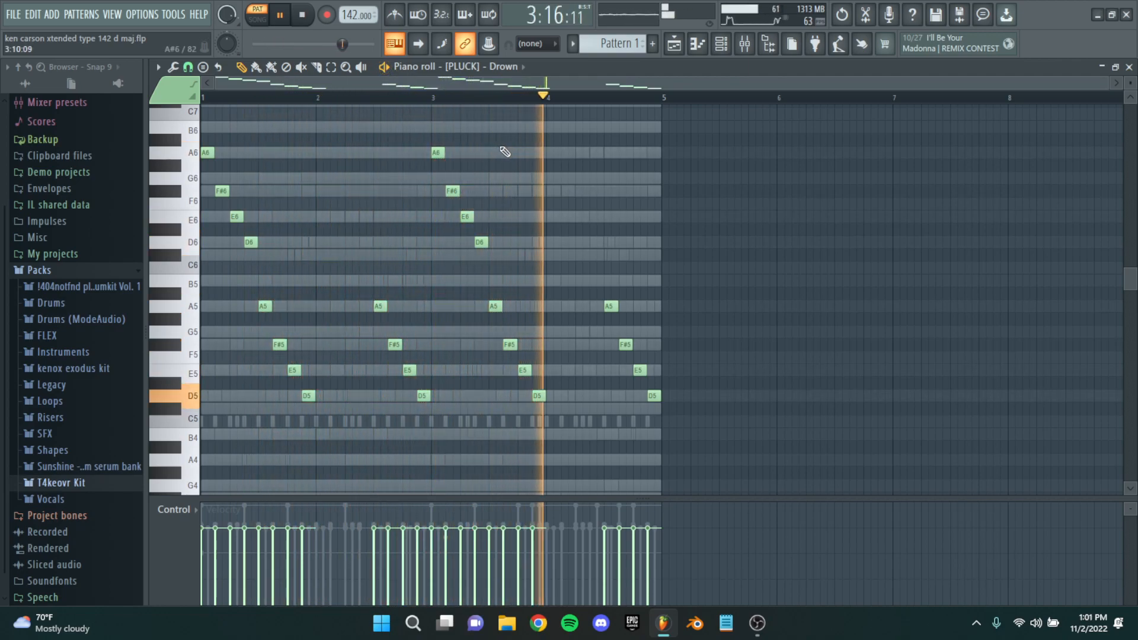
pyautogui.press('space')
# Inspect the first Fruity Love Philter on mixer Insert 4, and close its window
pyautogui.click(745, 43)
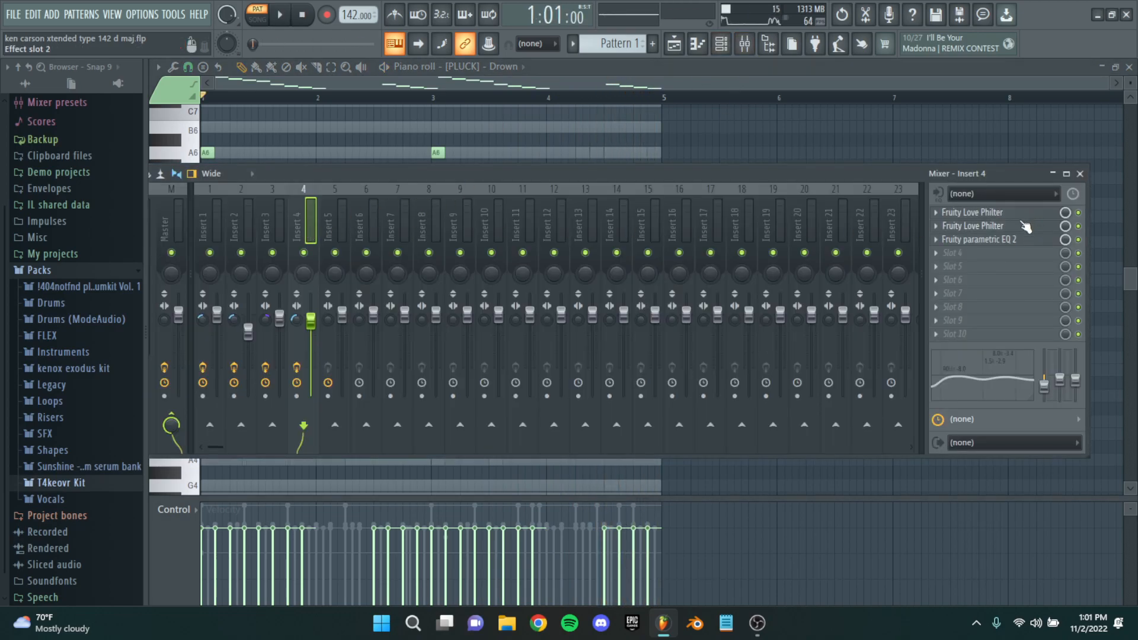
pyautogui.click(1024, 214)
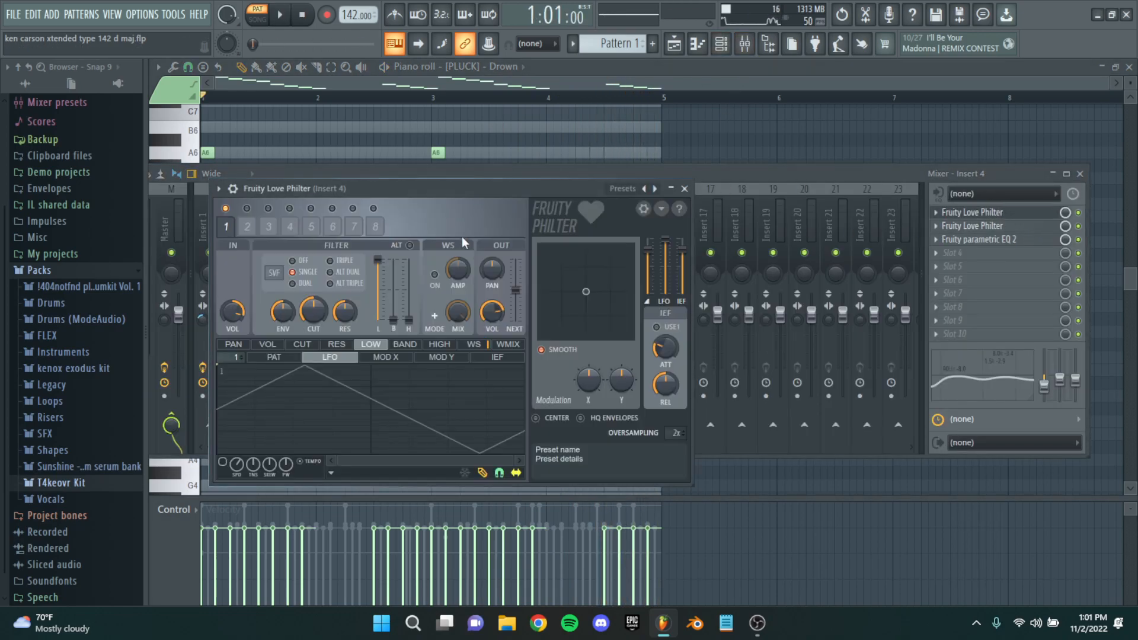
pyautogui.click(683, 191)
# Load the Mangled preset in the second Fruity Love Philter on Insert 4, and close its window
pyautogui.click(993, 227)
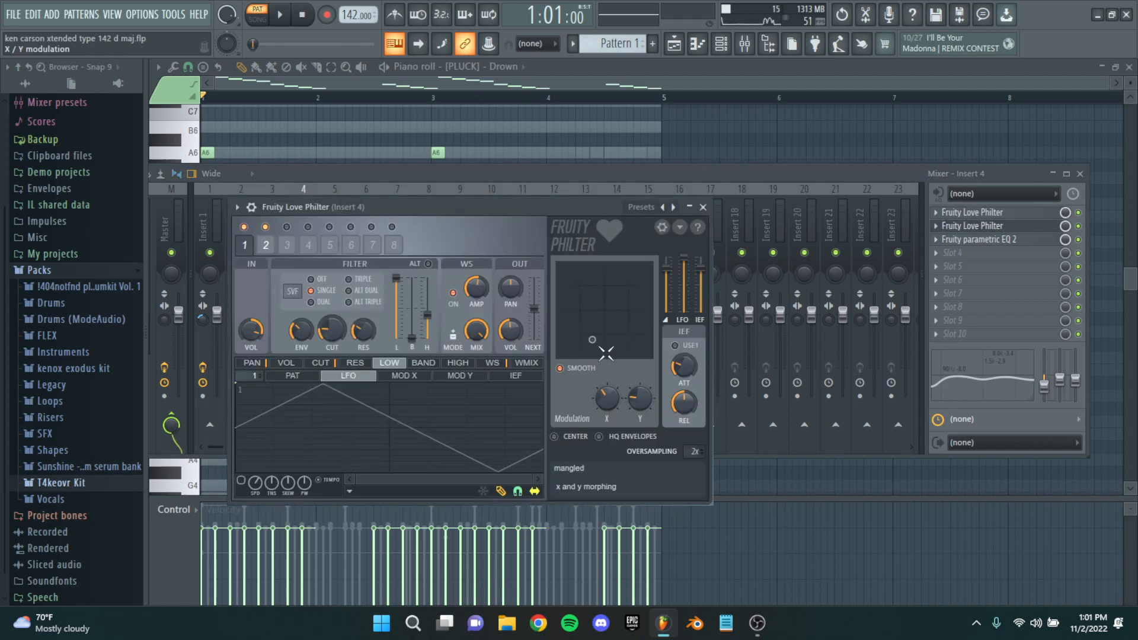
pyautogui.click(642, 207)
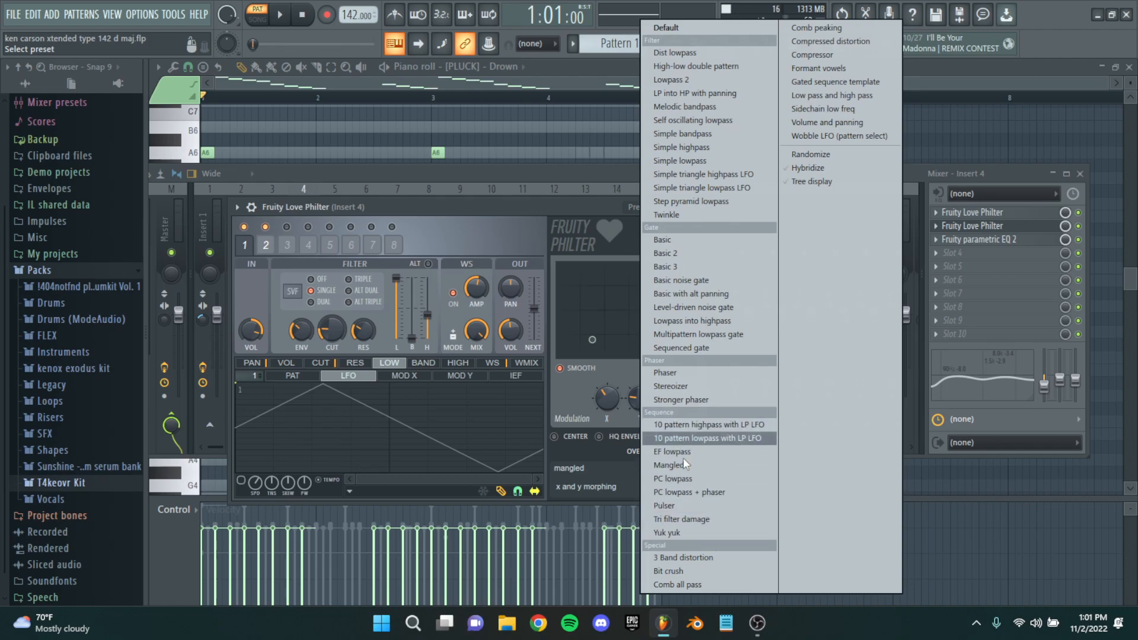
pyautogui.click(669, 465)
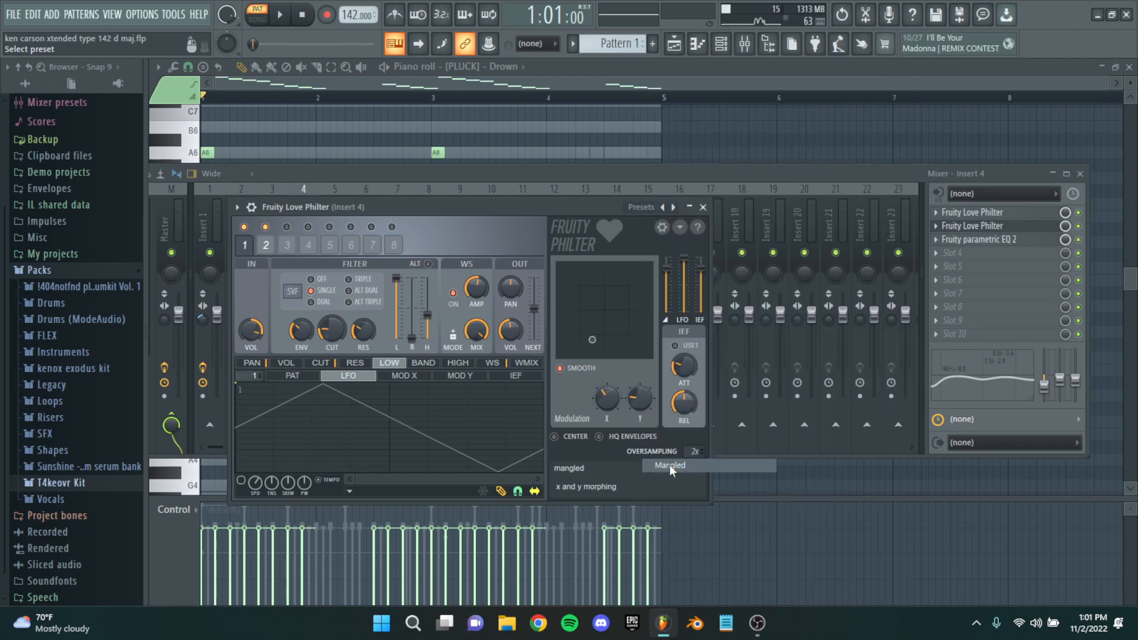
pyautogui.click(704, 207)
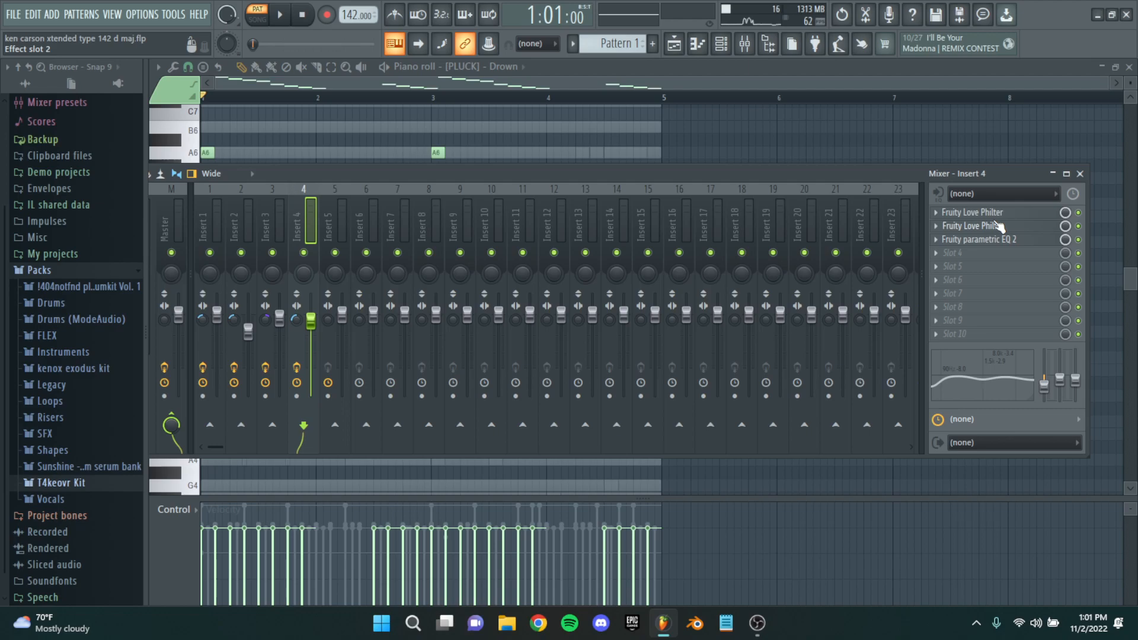
# Inspect the Fruity parametric EQ 2 curve on Insert 4, and close the mixer and piano roll
pyautogui.click(1015, 240)
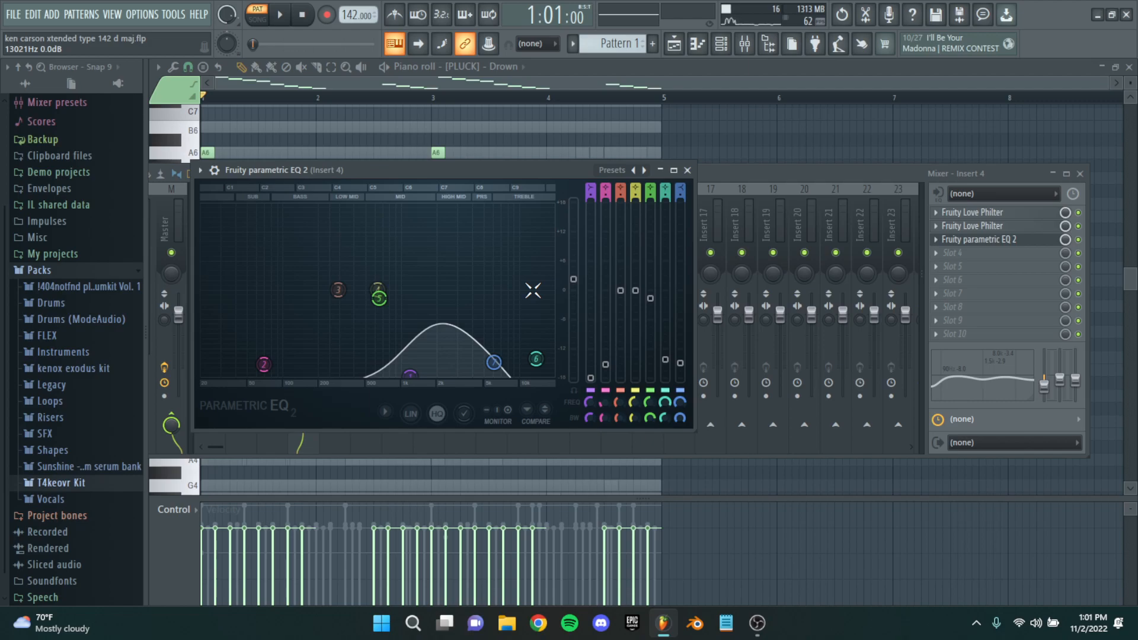
pyautogui.click(686, 172)
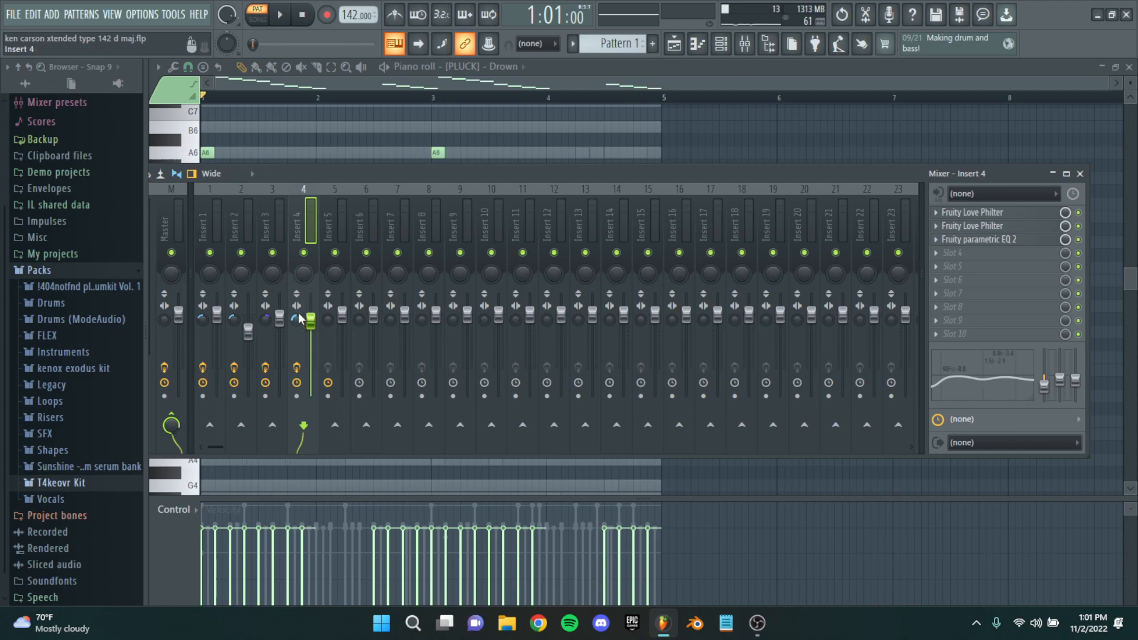
pyautogui.click(1080, 174)
pyautogui.moveTo(695, 244); pyautogui.dragTo(711, 256)
pyautogui.click(1129, 67)
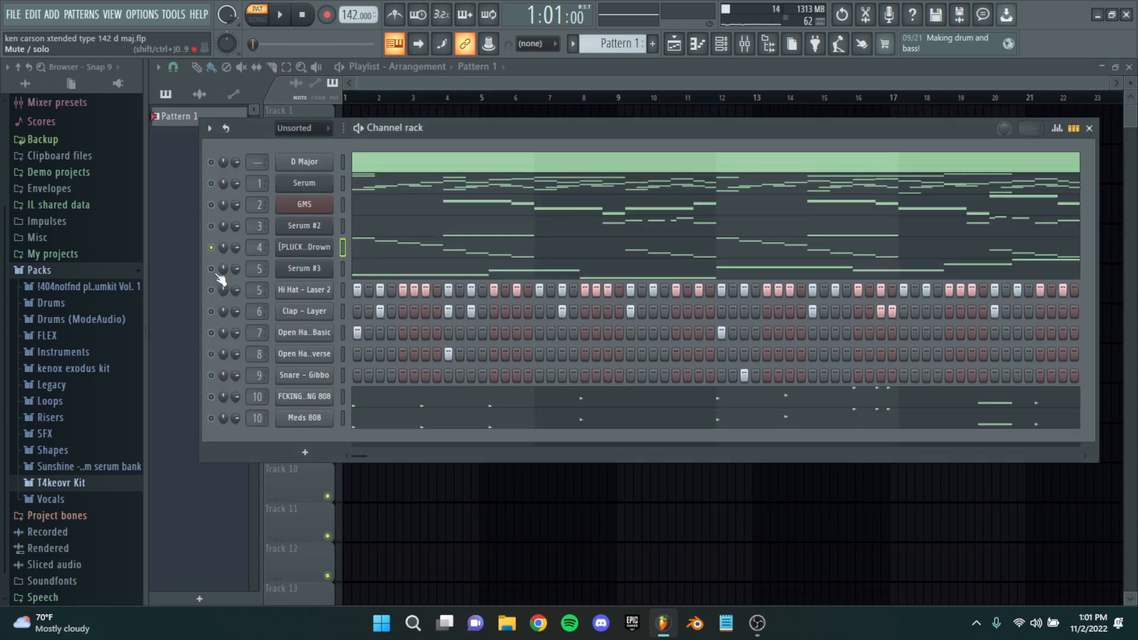
# Solo the Serum #3 channel, audition its [BASS] - Angry preset in the synth, and close the plugin window
pyautogui.click(304, 268)
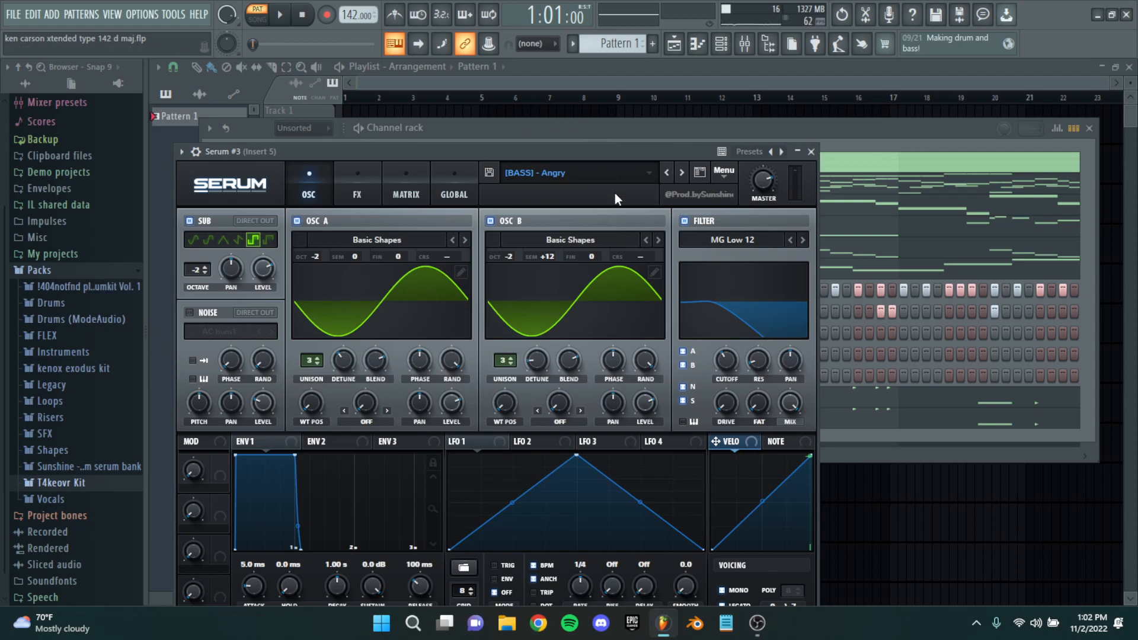
pyautogui.press('m')
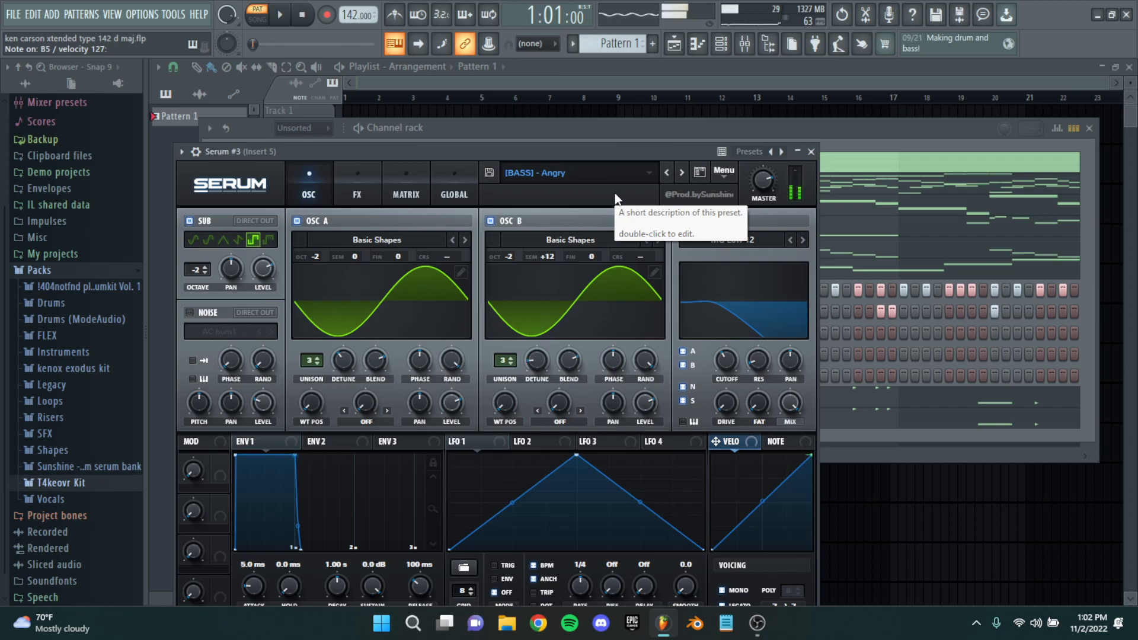
pyautogui.click(812, 152)
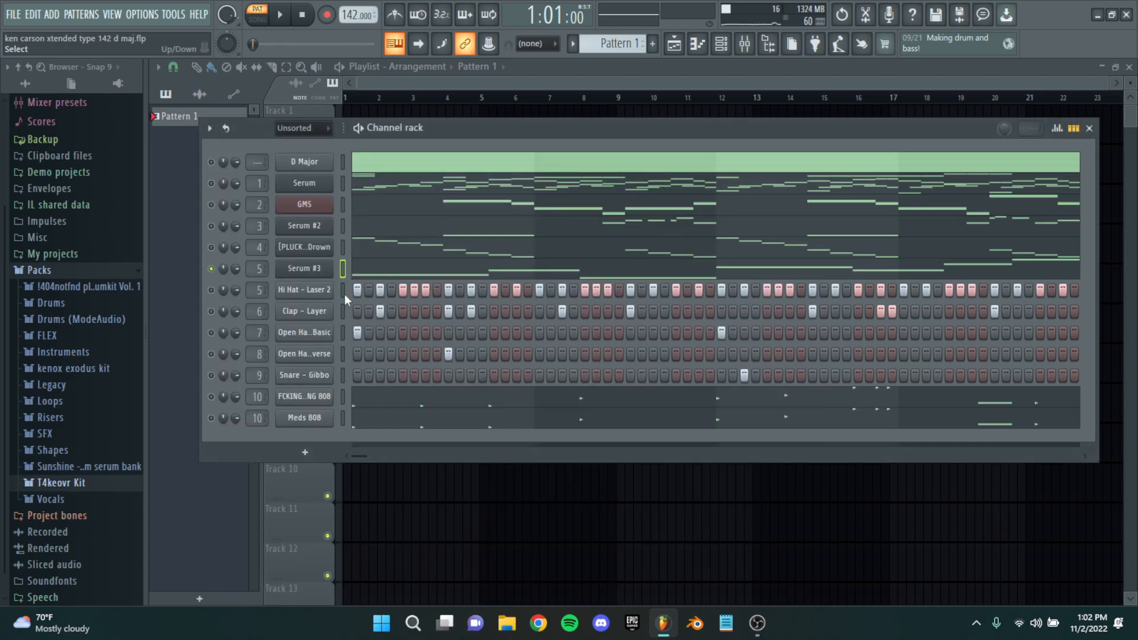
# Examine the Serum #3 bass notes in the piano roll, play them back, and close the piano roll
pyautogui.click(364, 273)
pyautogui.scroll(-3, 371, 297)
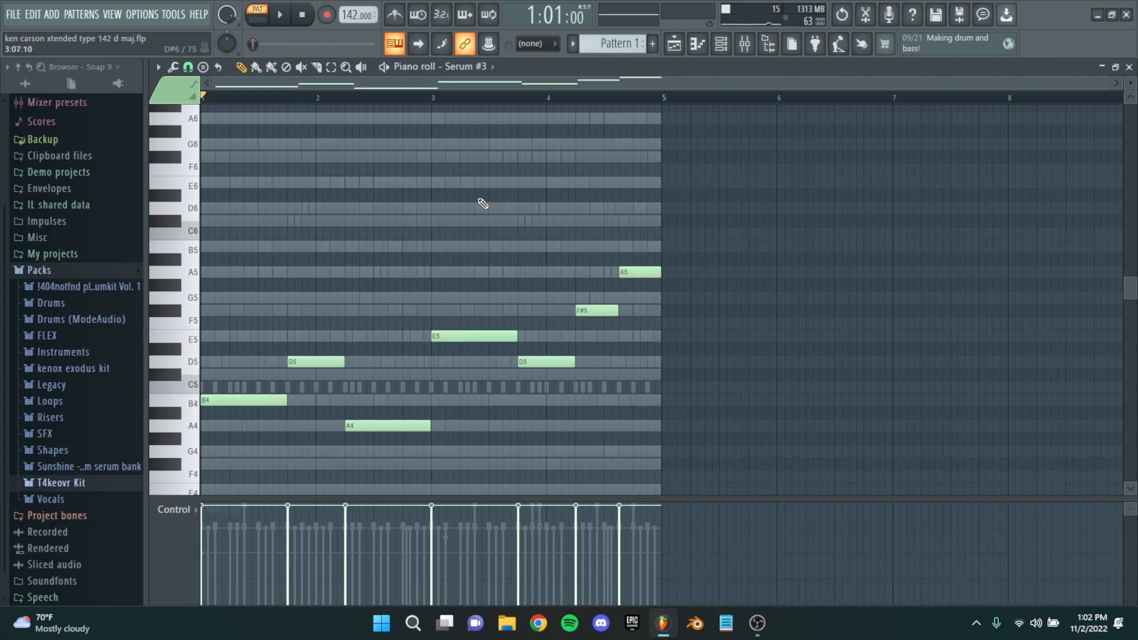
pyautogui.click(393, 72)
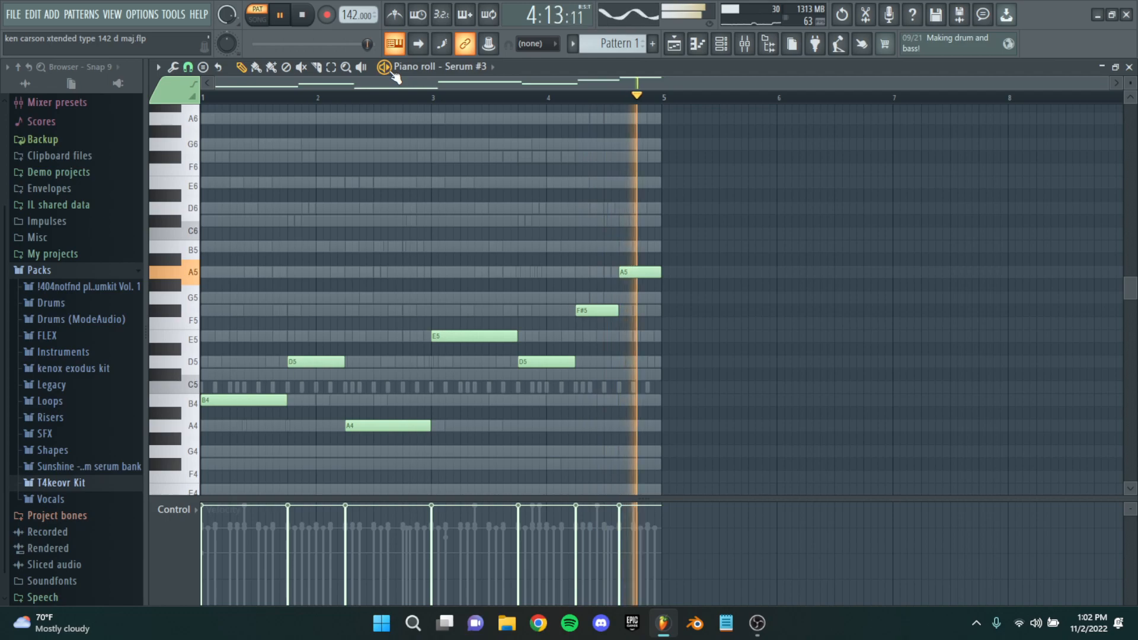
pyautogui.press('space')
pyautogui.click(1129, 68)
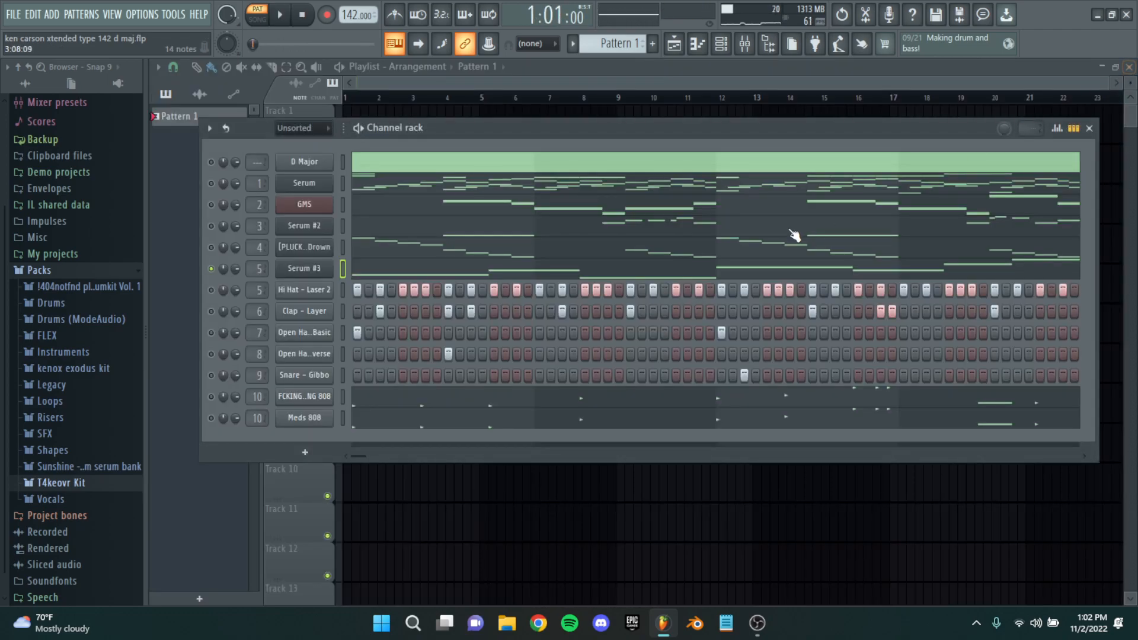
# Unmute the Serum, GMS, Serum #2 and [PLUCK] - Drown channels alongside Serum #3, and play the full melody
pyautogui.moveTo(212, 226); pyautogui.dragTo(212, 191)
pyautogui.press('space')
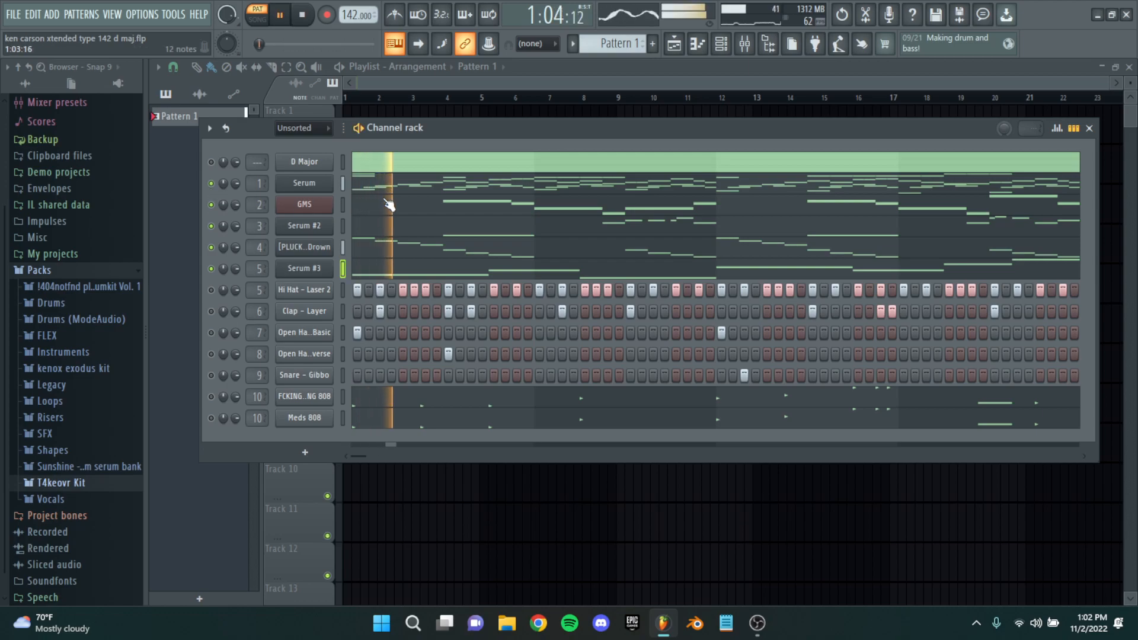
pyautogui.press('space')
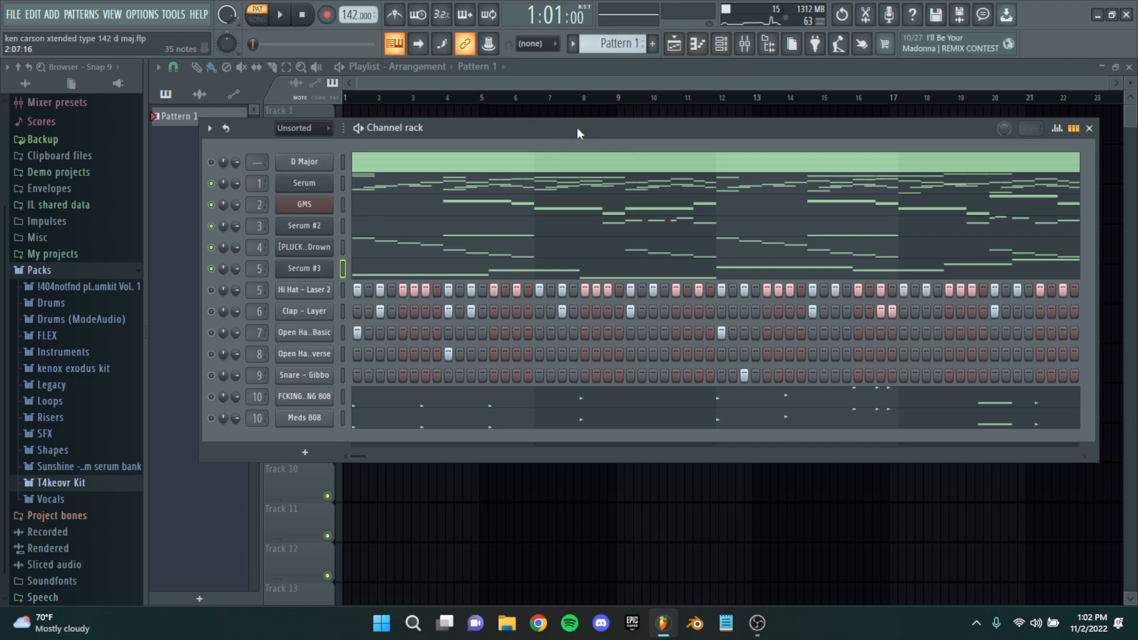
pyautogui.press('space')
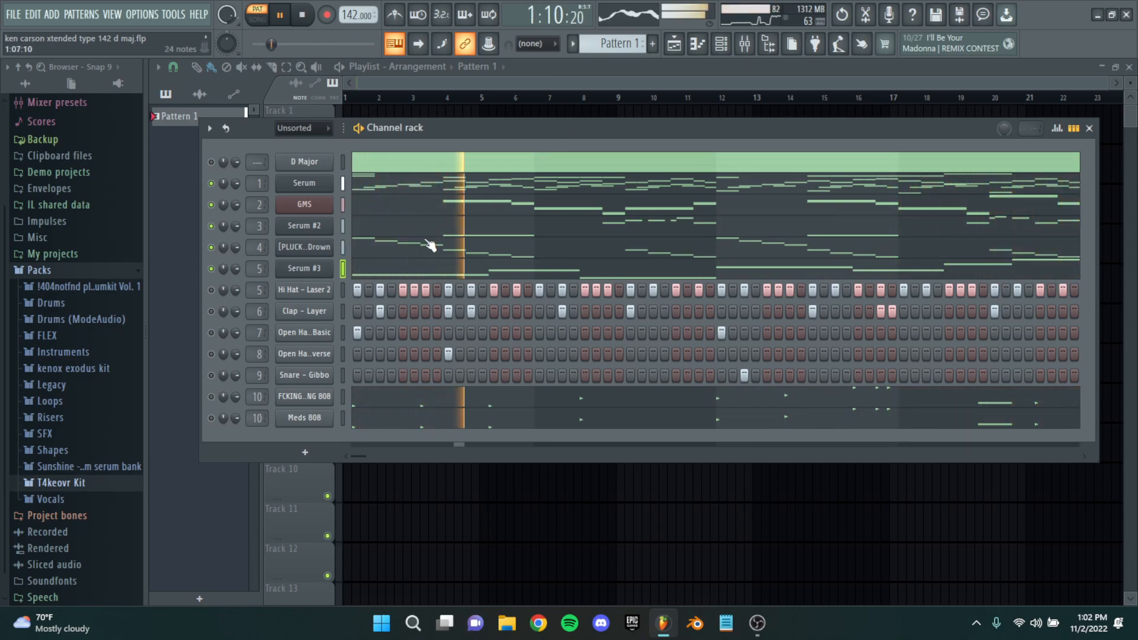
pyautogui.press('space')
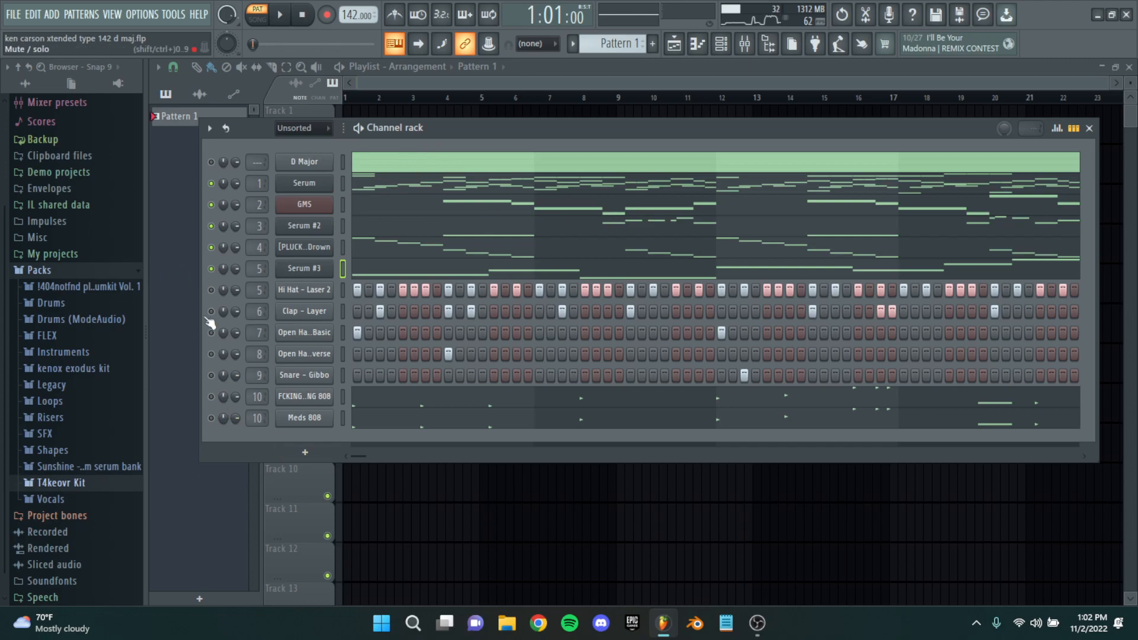
# Solo the Hi Hat - Laser 2 channel, and preview the 808 - Bones and 808 - Zap samples from the kenox exodus kit
pyautogui.rightClick(212, 290)
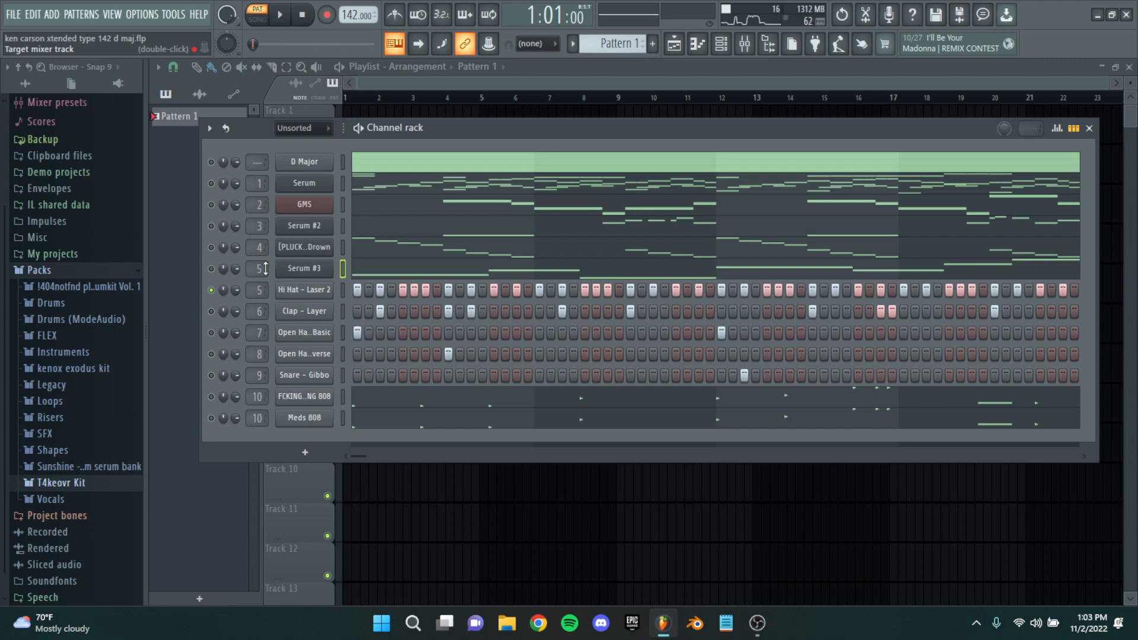
pyautogui.click(77, 368)
pyautogui.click(55, 383)
pyautogui.scroll(5, 92, 319)
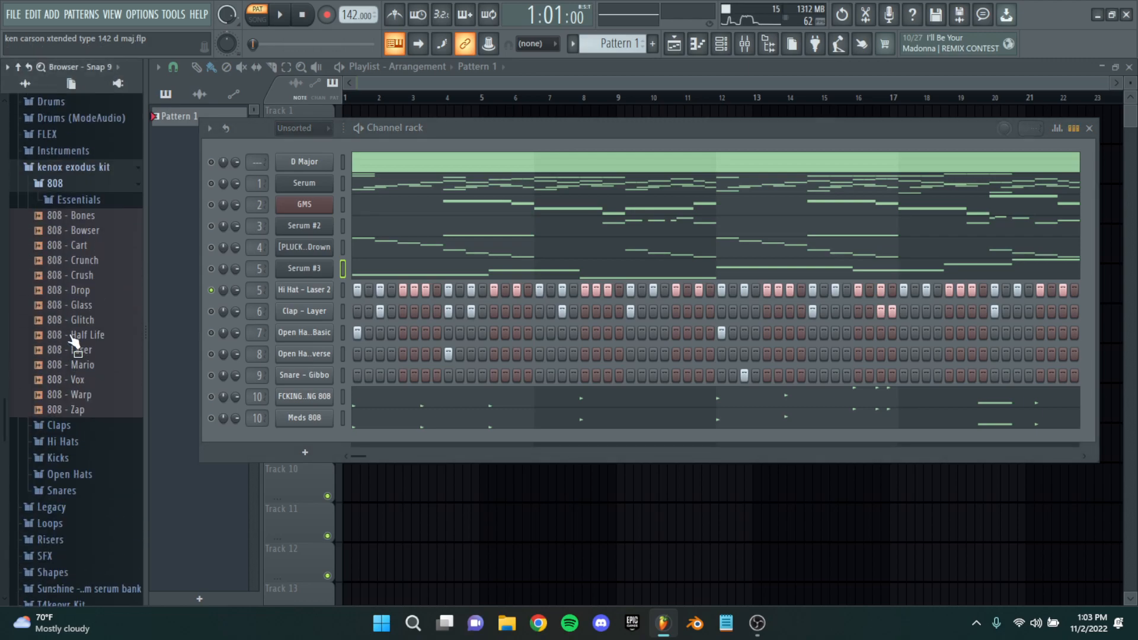
pyautogui.click(88, 228)
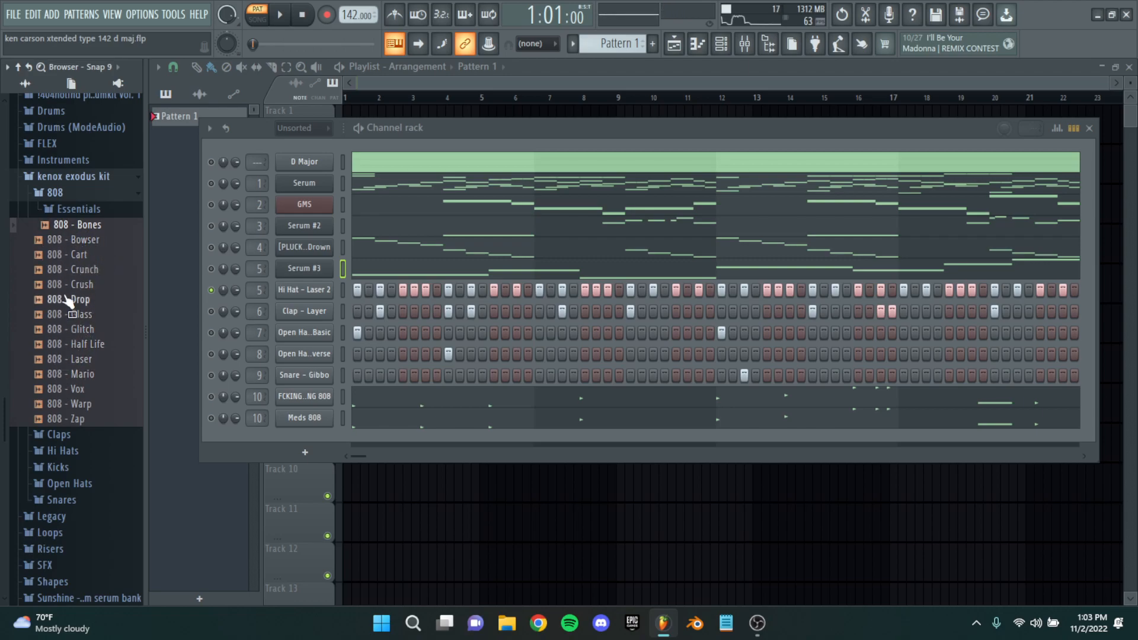
pyautogui.click(86, 419)
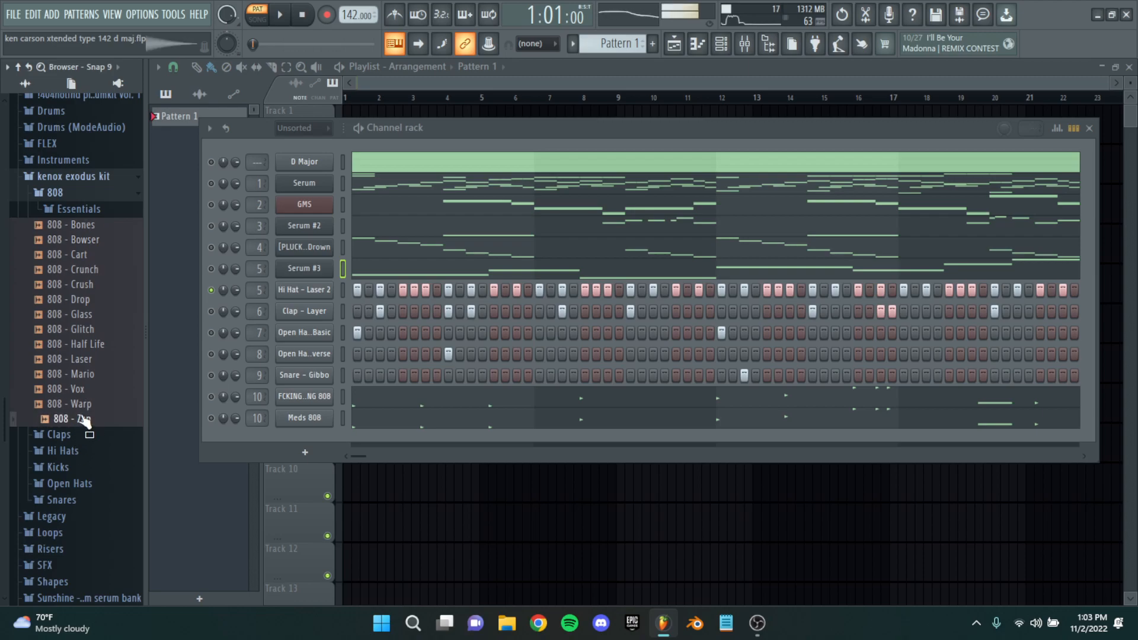
# Preview the 808 - Vox, Mario, Laser and Half Life samples from the kenox exodus kit, and collapse the 808 folder
pyautogui.click(84, 389)
pyautogui.click(84, 374)
pyautogui.click(84, 360)
pyautogui.click(86, 345)
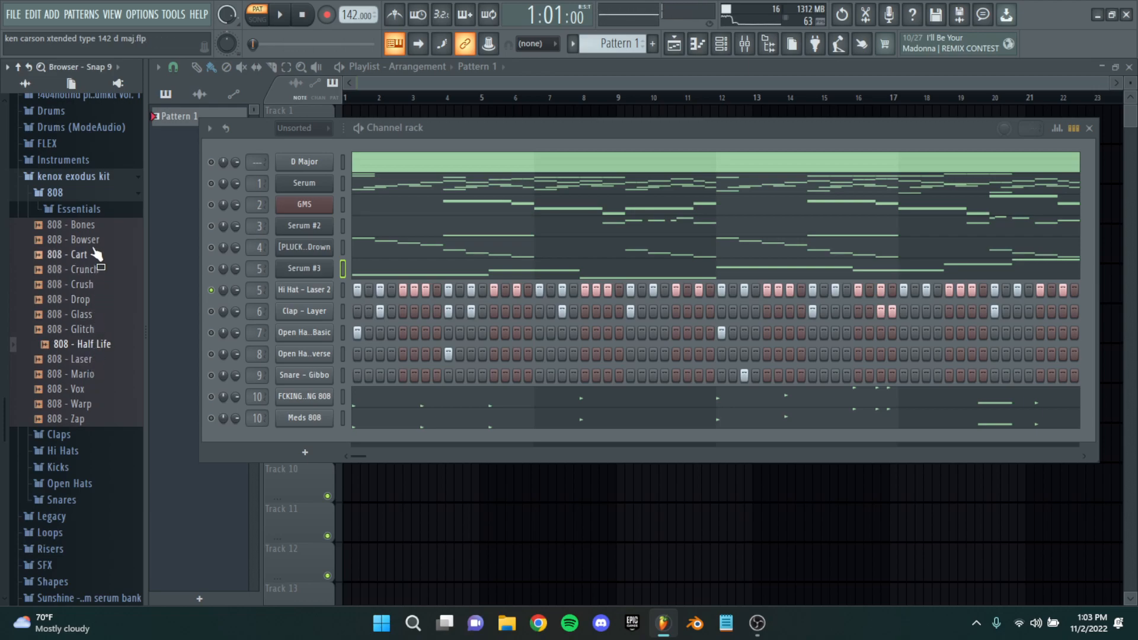
pyautogui.click(80, 205)
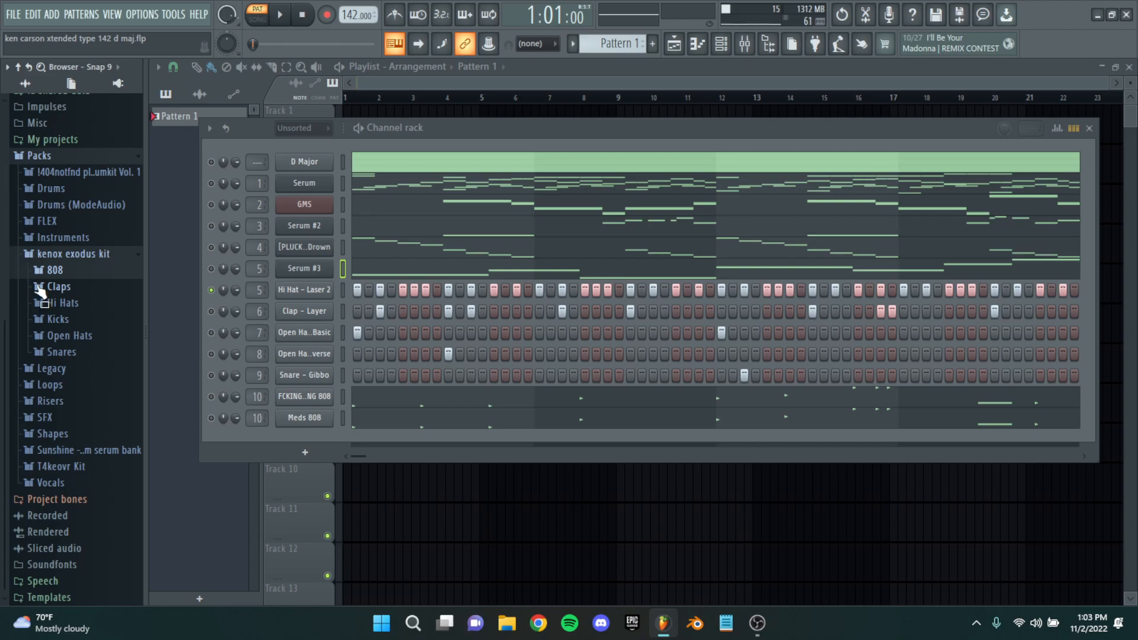
pyautogui.moveTo(30, 303); pyautogui.dragTo(49, 306)
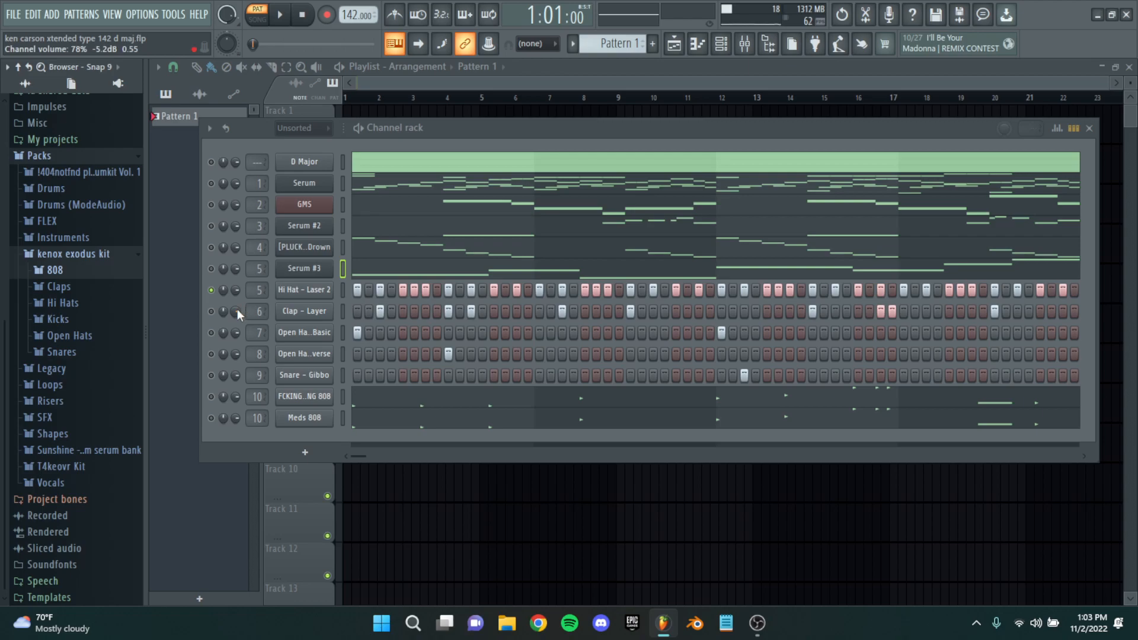
# Play the soloed Hi Hat - Laser 2 pattern, and look through the kit's Hi Hats folder before collapsing it
pyautogui.rightClick(328, 300)
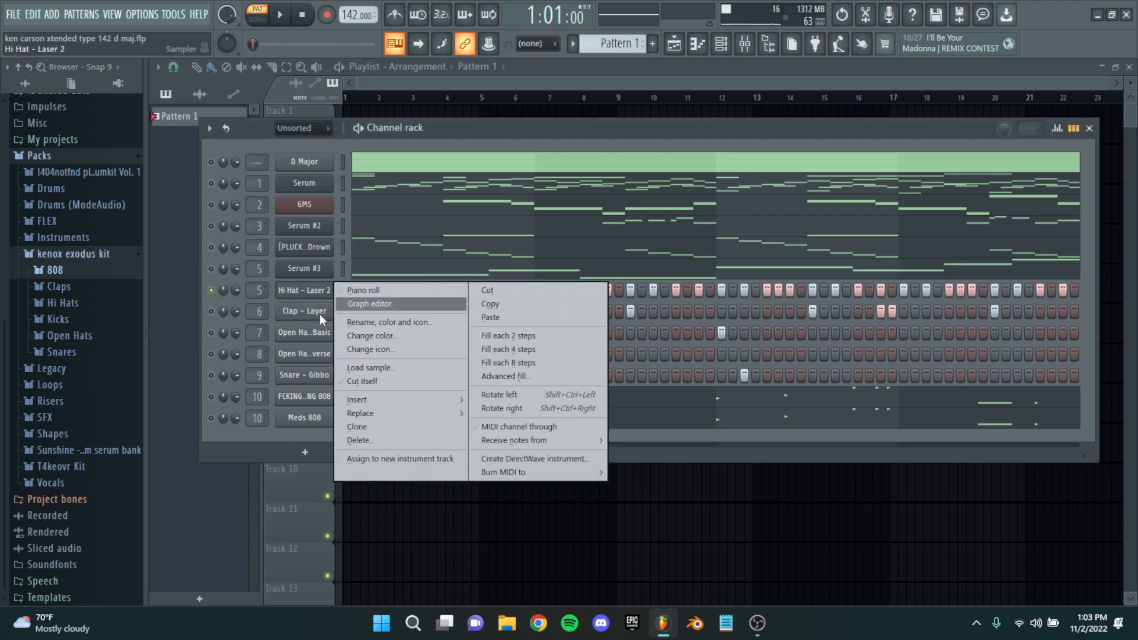
pyautogui.click(307, 431)
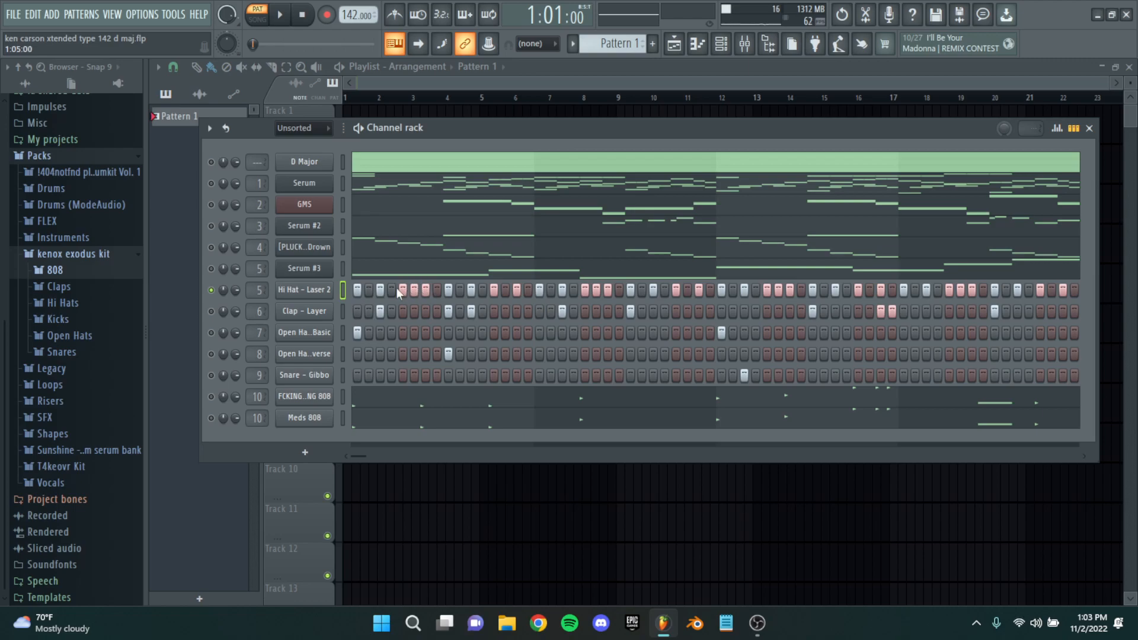
pyautogui.press('space')
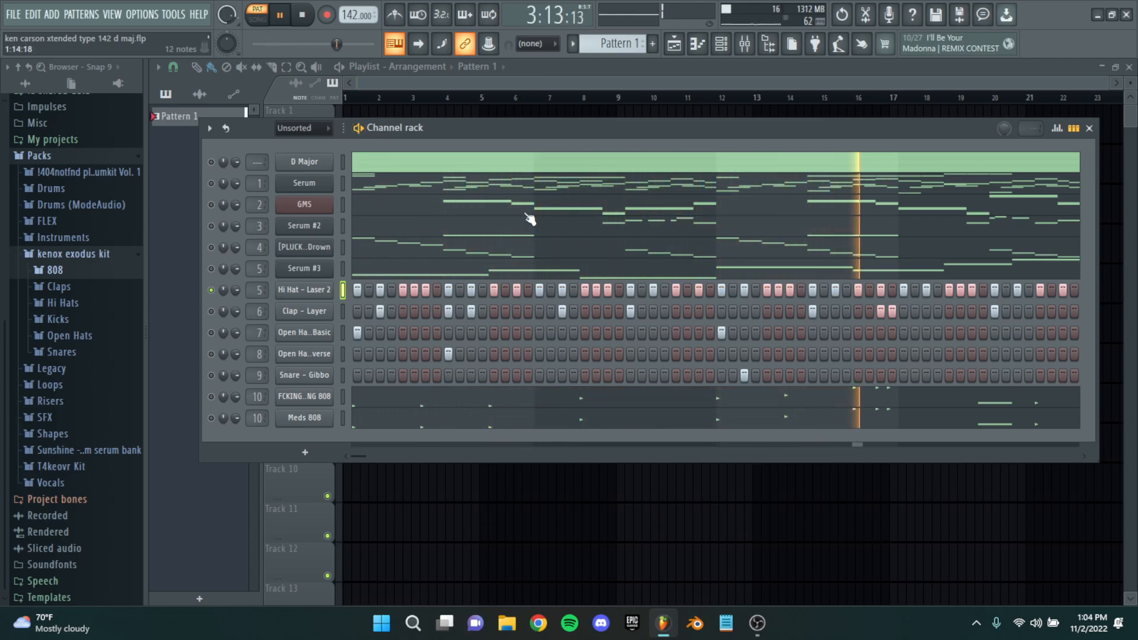
pyautogui.press('space')
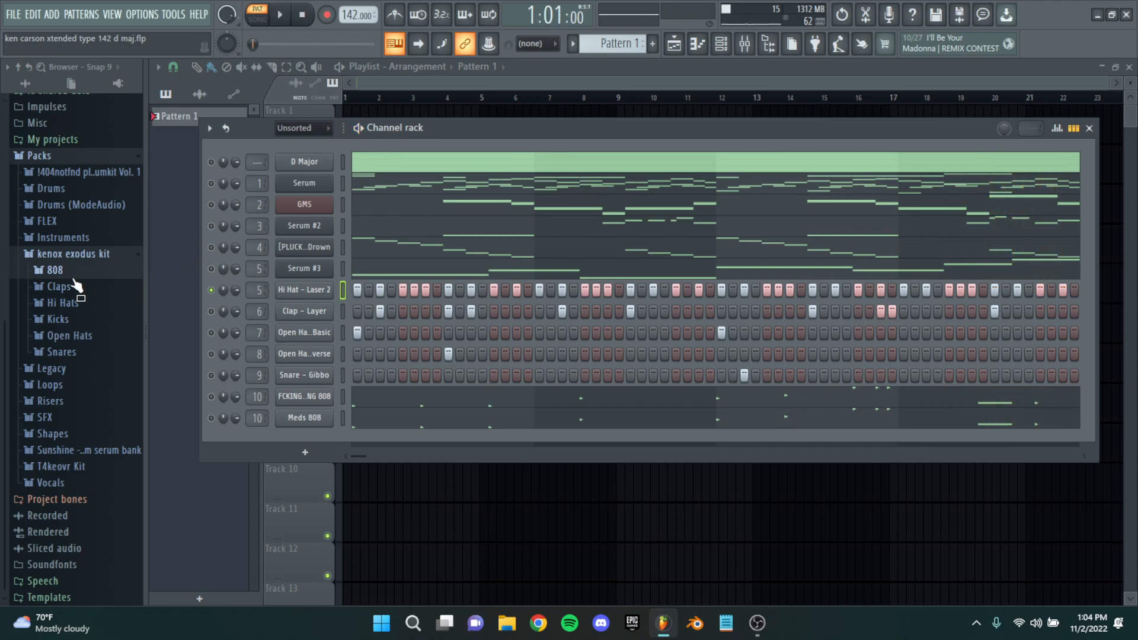
pyautogui.click(62, 302)
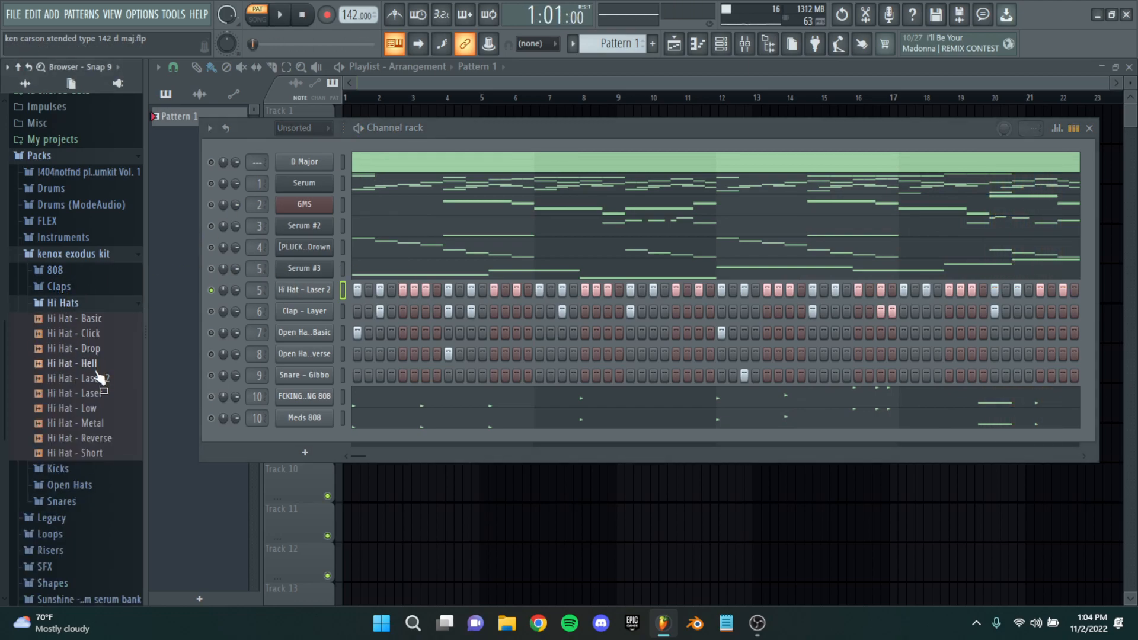
pyautogui.click(89, 306)
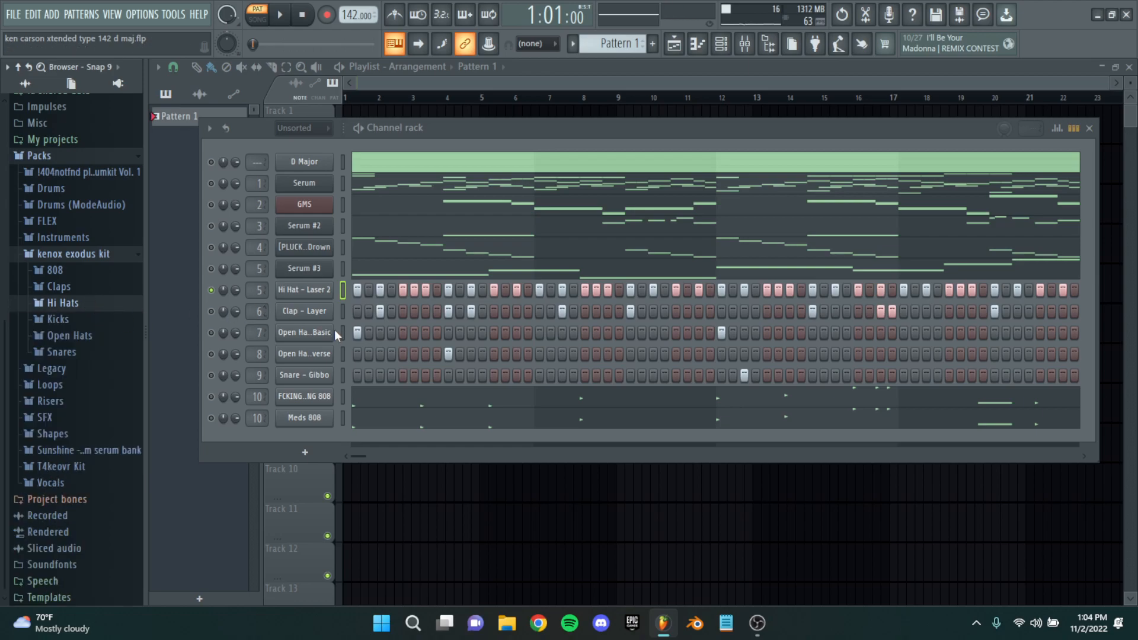
# Solo the Clap - Layer channel and play back its pattern
pyautogui.click(342, 312)
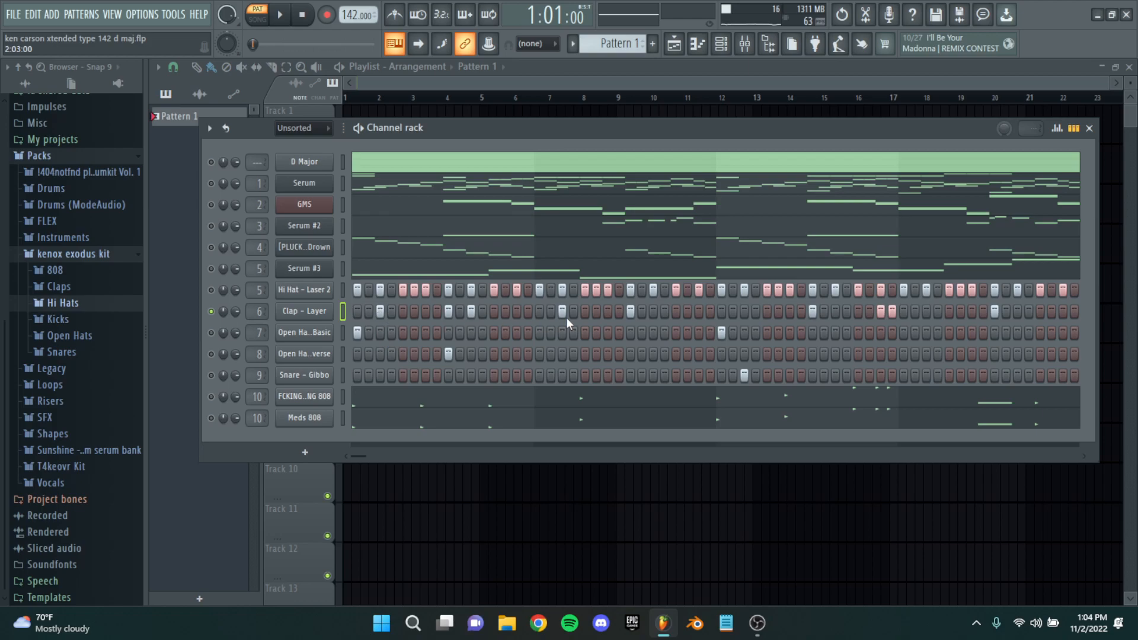
pyautogui.press('space')
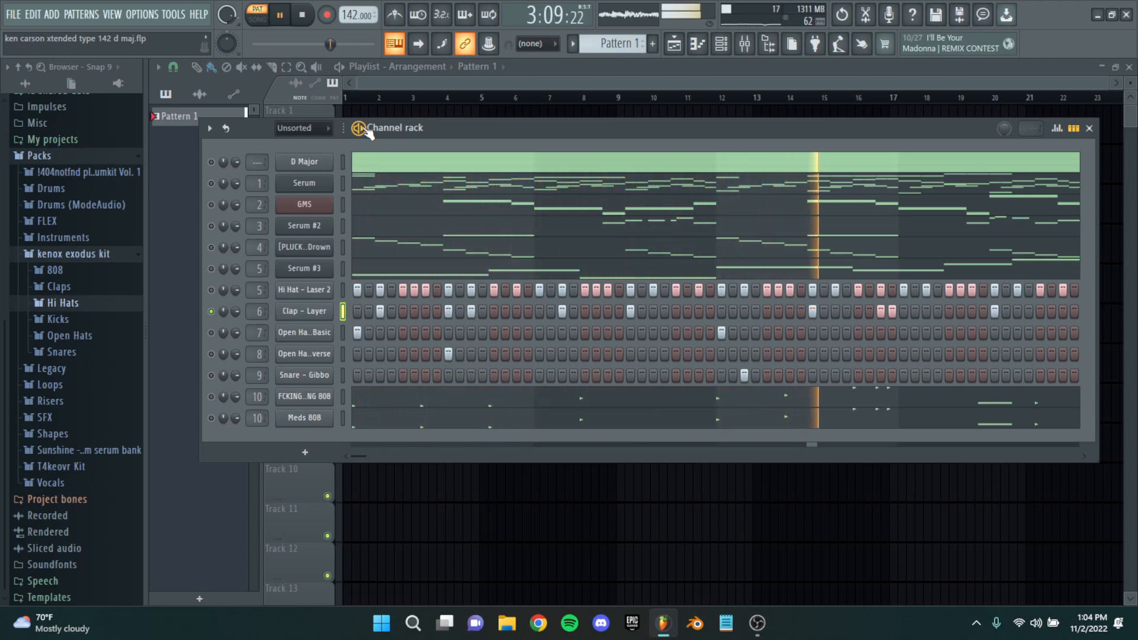
pyautogui.press('space')
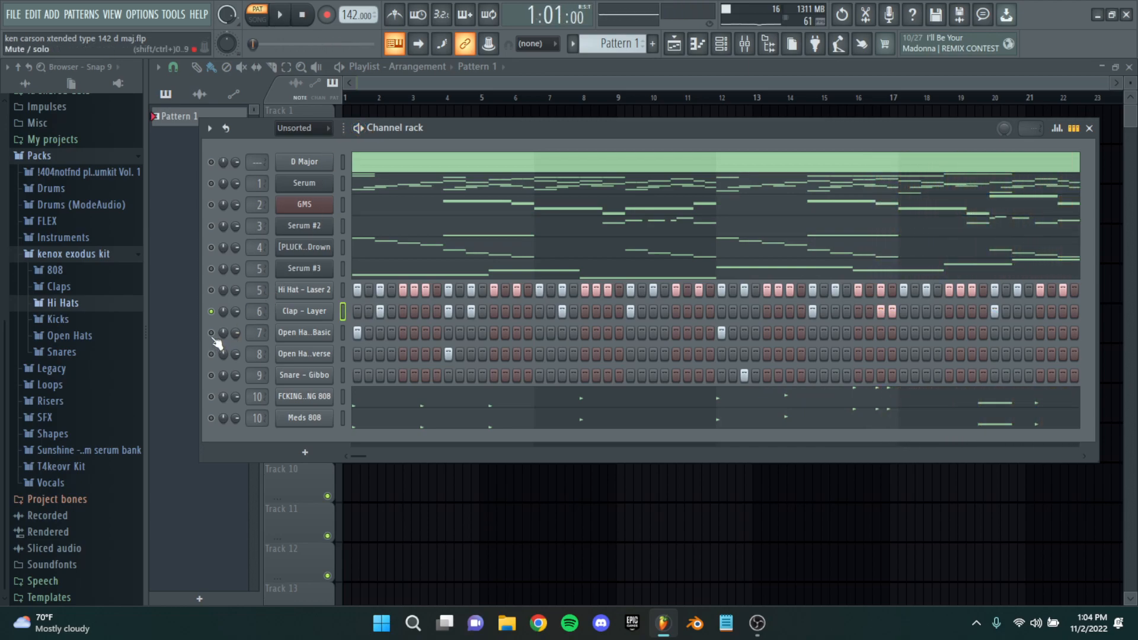
# Unmute the hi-hat, both open hat and Snare - Gibbo channels alongside the clap, and play the drums together
pyautogui.click(211, 290)
pyautogui.click(211, 354)
pyautogui.press('space')
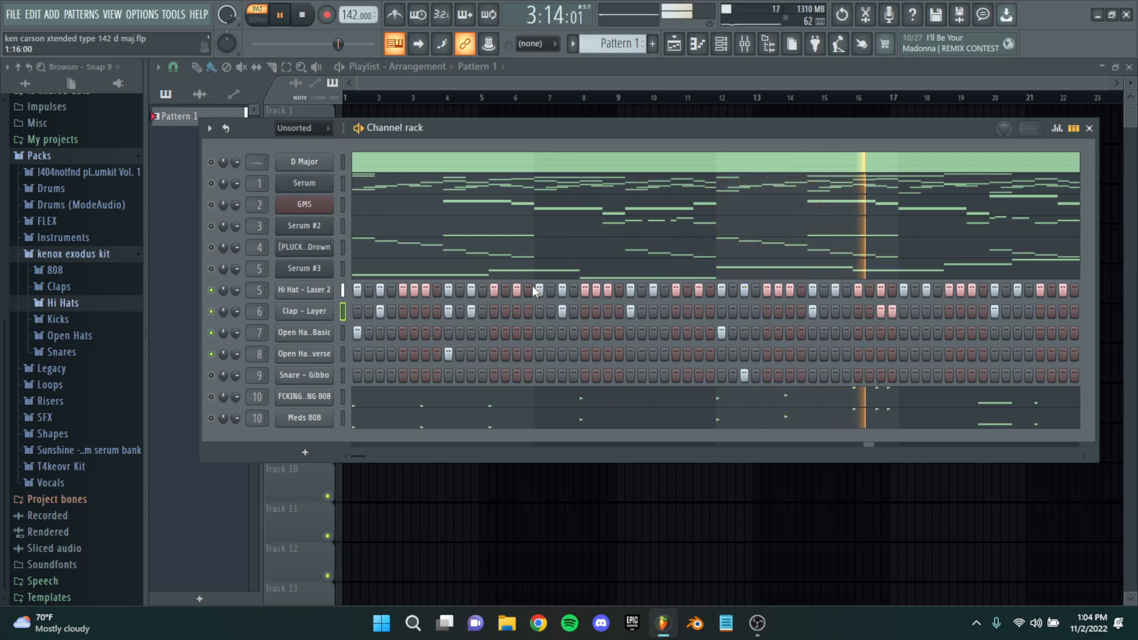
pyautogui.press('space')
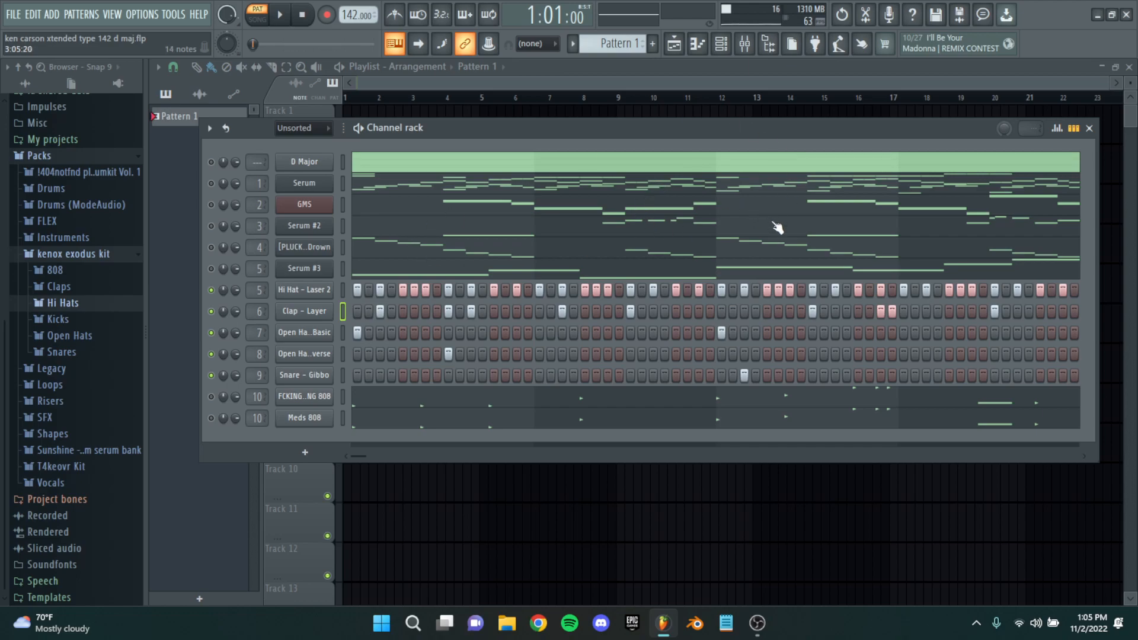
pyautogui.press('space')
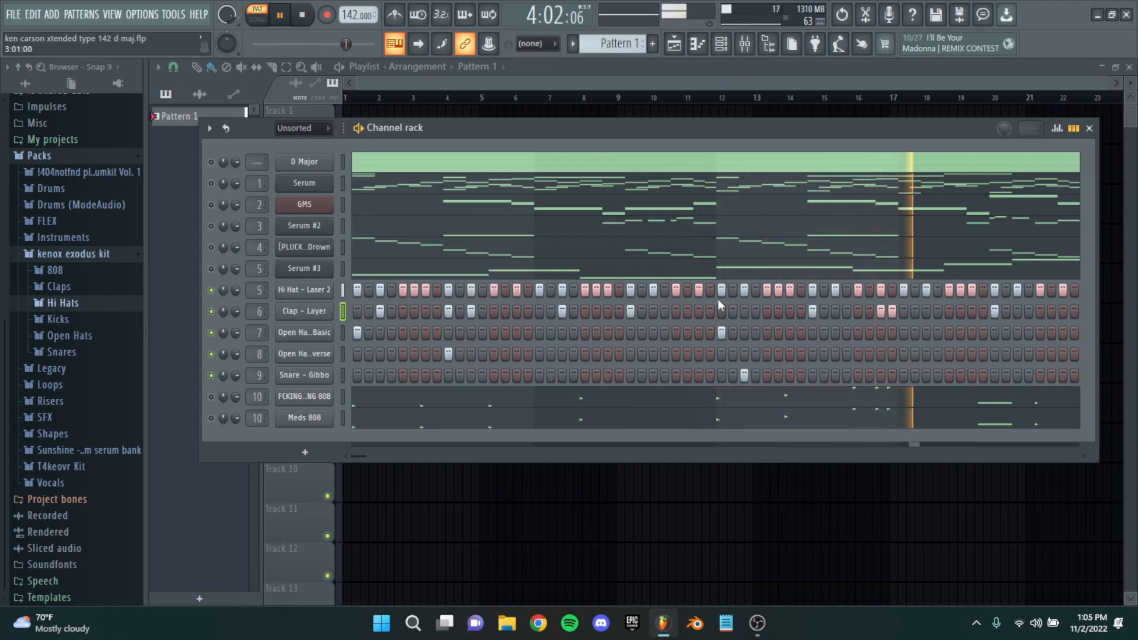
pyautogui.press('space')
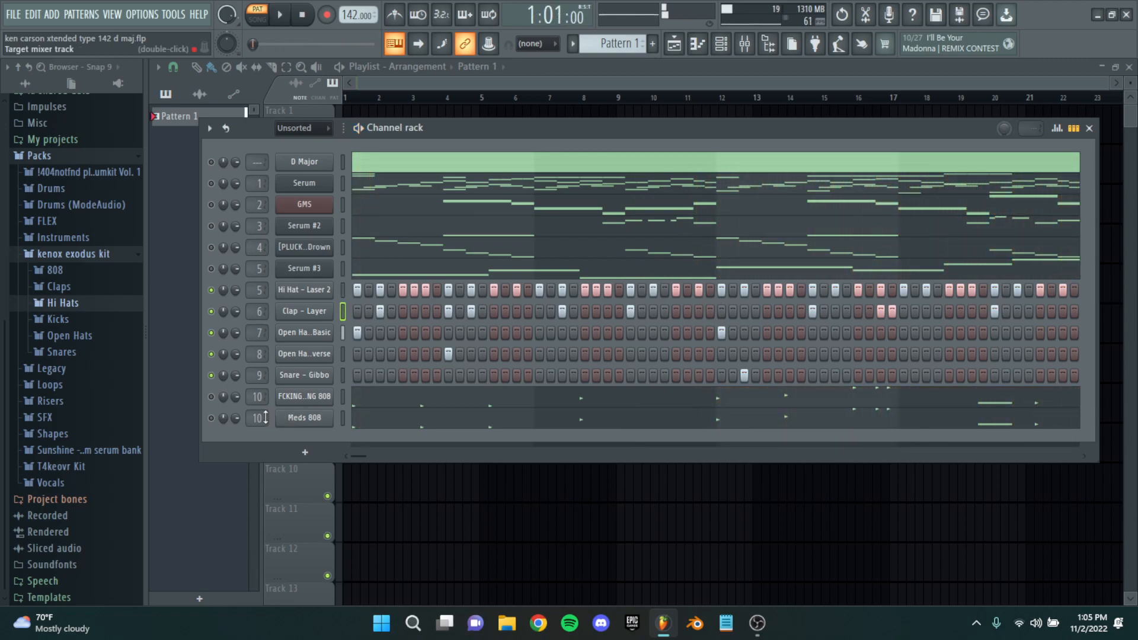
# Solo the FCKING YOUNG 808 channel, view its notes in the piano roll, and return to the channel rack
pyautogui.click(211, 396)
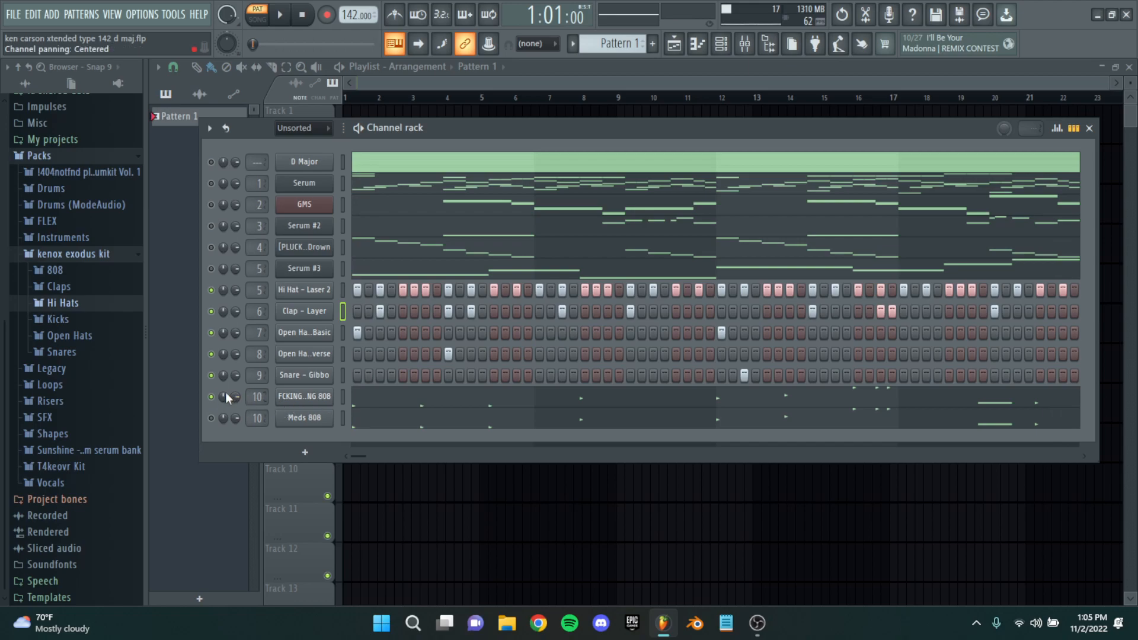
pyautogui.click(372, 403)
pyautogui.scroll(-3, 300, 364)
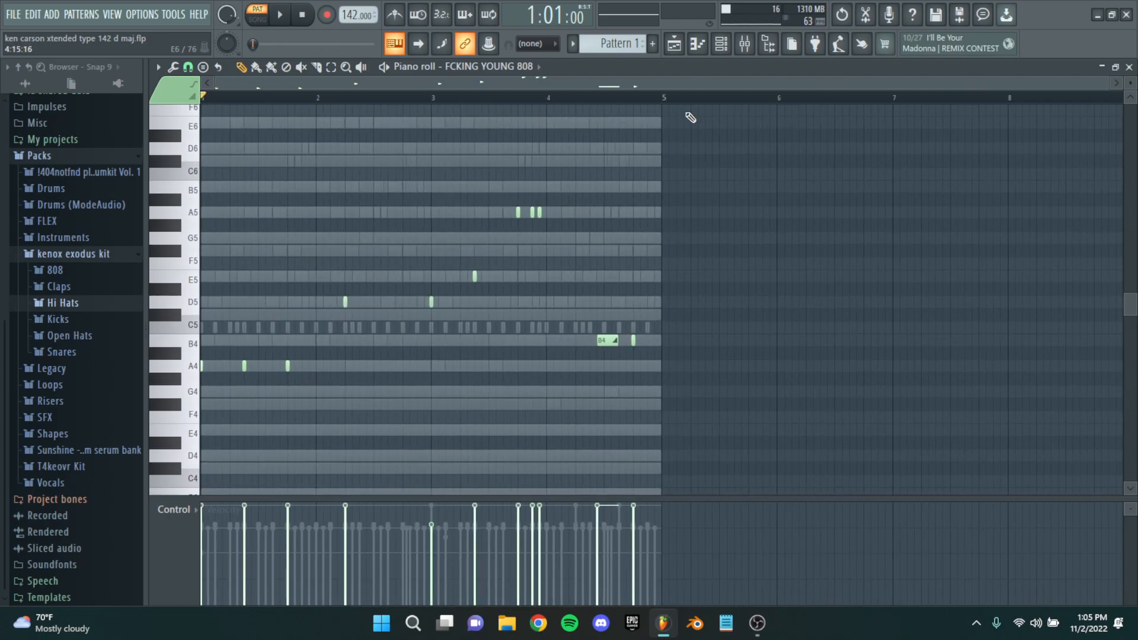
pyautogui.click(721, 43)
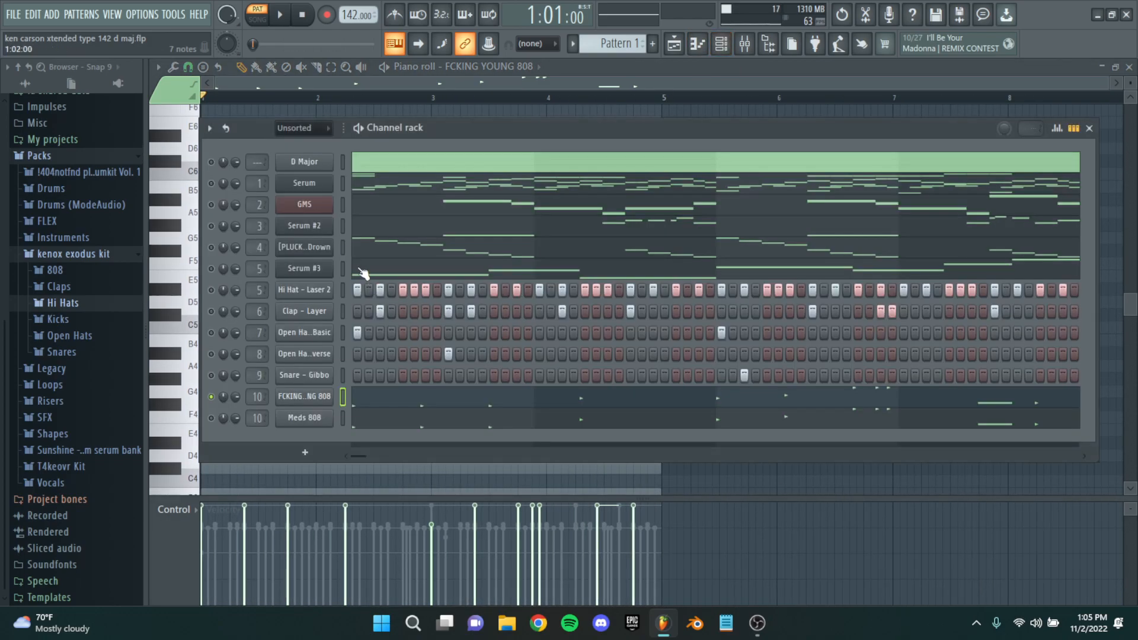
# Examine the Serum melody notes in the piano roll, start and stop playback, and return to the channel rack
pyautogui.click(374, 191)
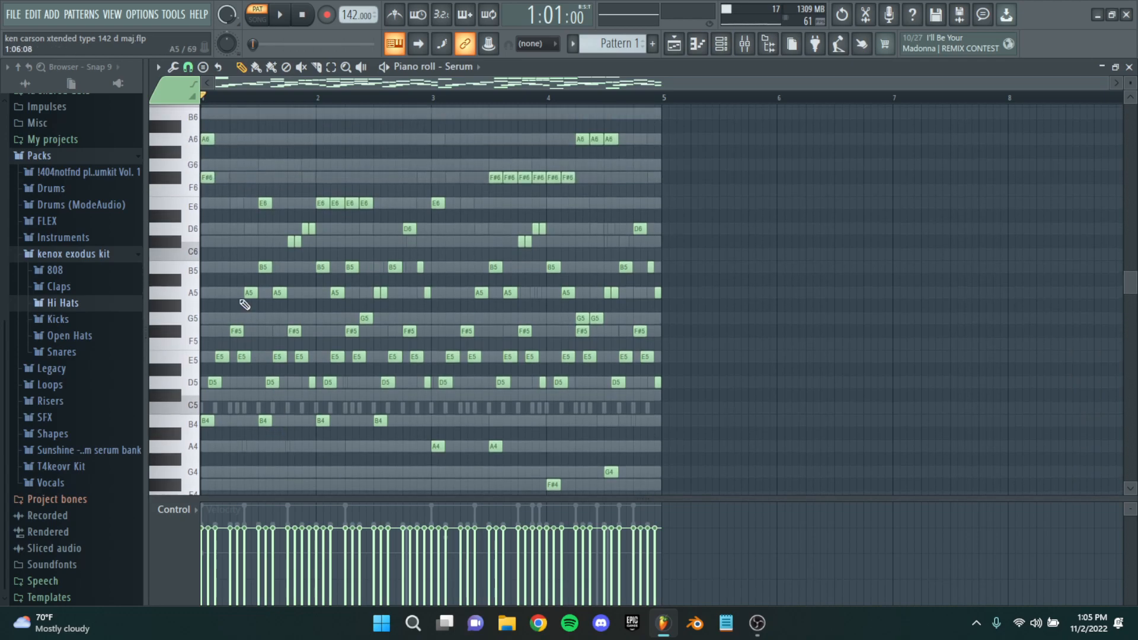
pyautogui.scroll(1, 229, 324)
pyautogui.scroll(-2, 272, 316)
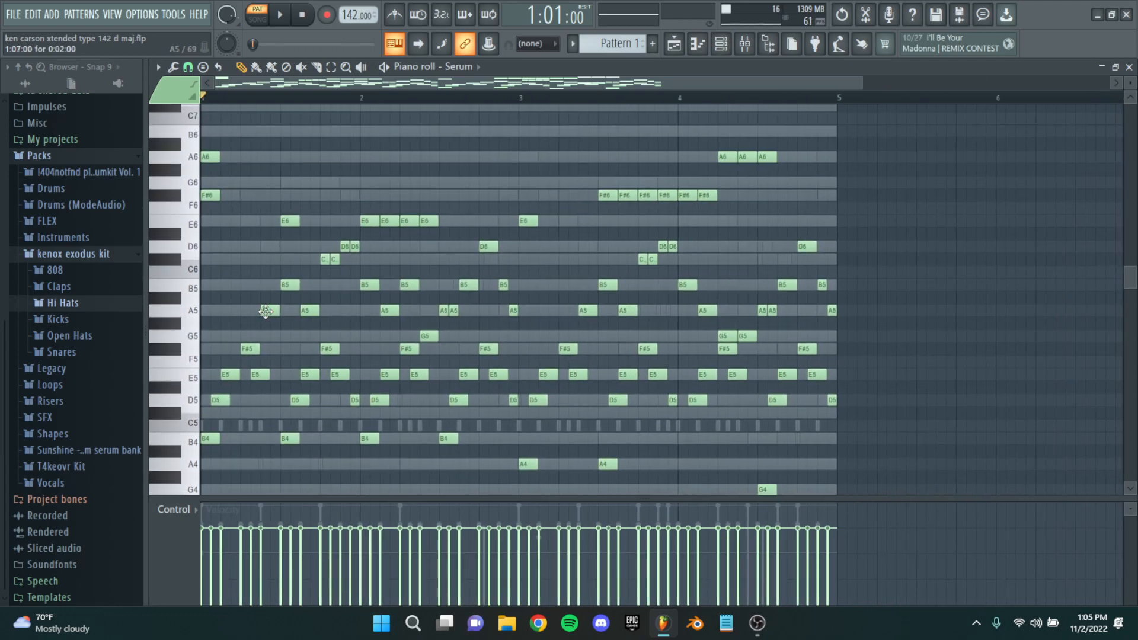
pyautogui.scroll(-1, 222, 287)
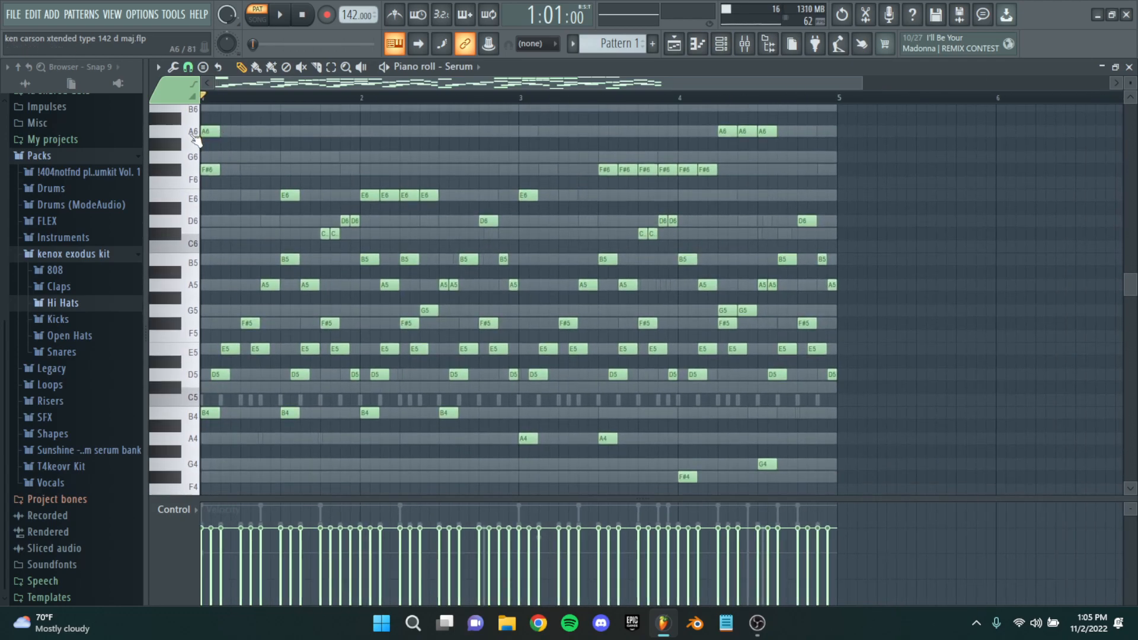
pyautogui.scroll(2, 233, 159)
pyautogui.scroll(-2, 393, 124)
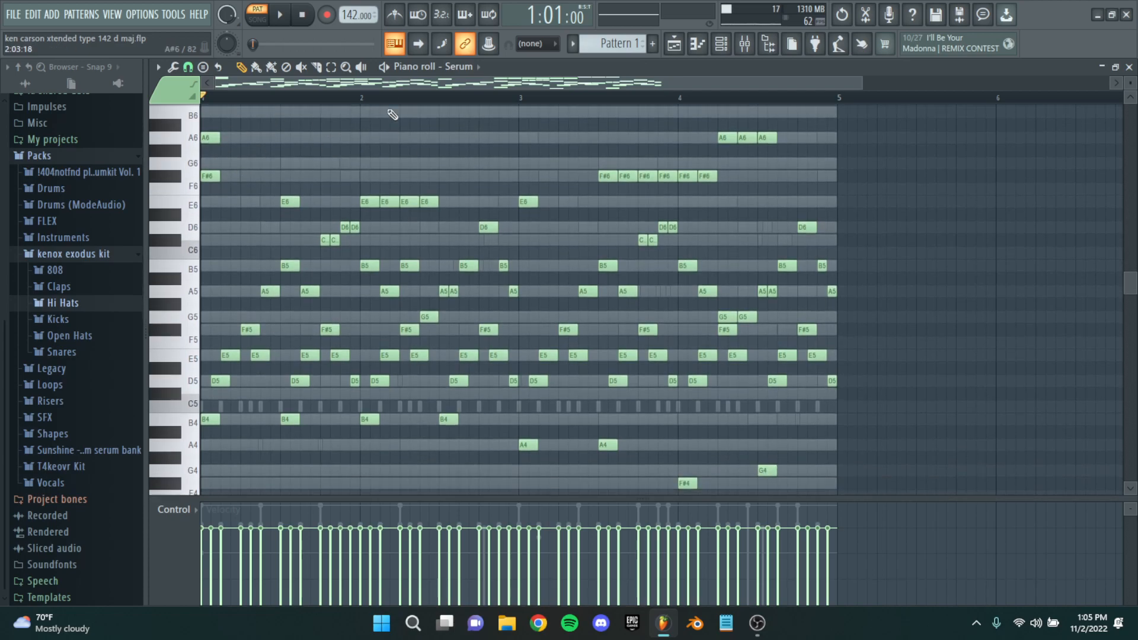
pyautogui.press('space')
pyautogui.press('space')
pyautogui.click(726, 52)
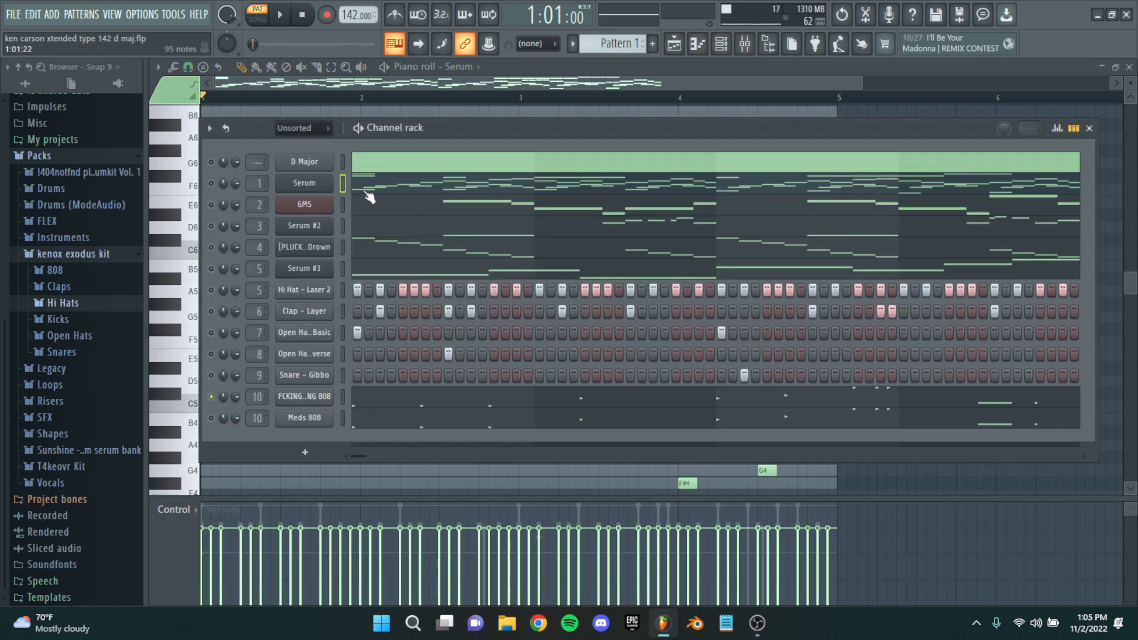
# Solo the Serum channel, play its melody back in the piano roll, and close the piano roll
pyautogui.rightClick(211, 184)
pyautogui.click(355, 189)
pyautogui.click(443, 199)
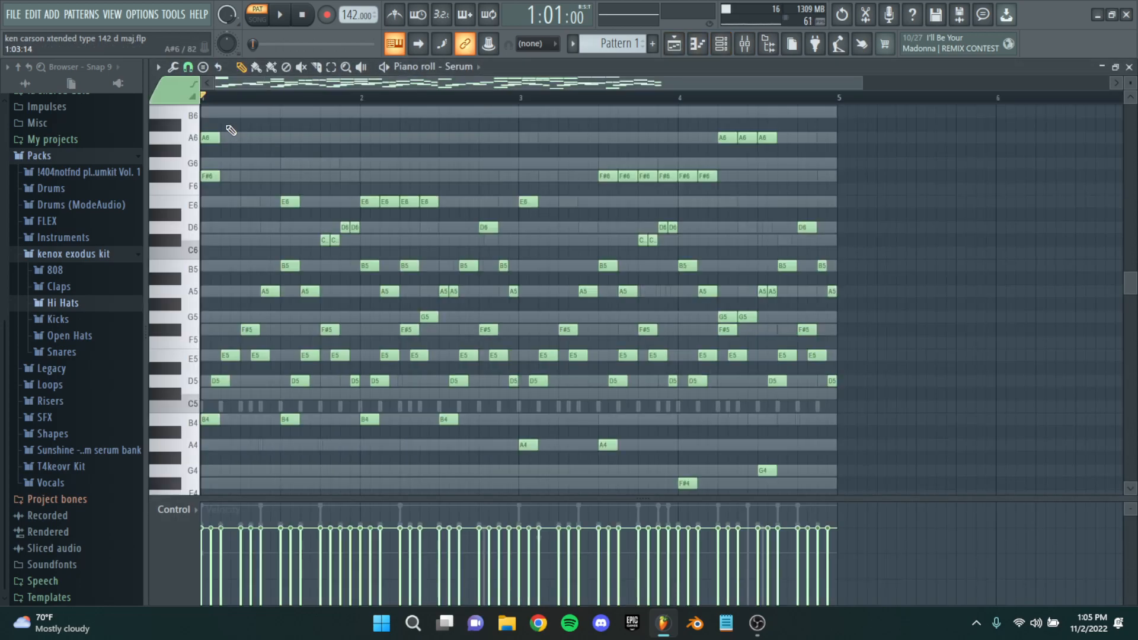
pyautogui.press('space')
pyautogui.press('space')
pyautogui.click(1130, 67)
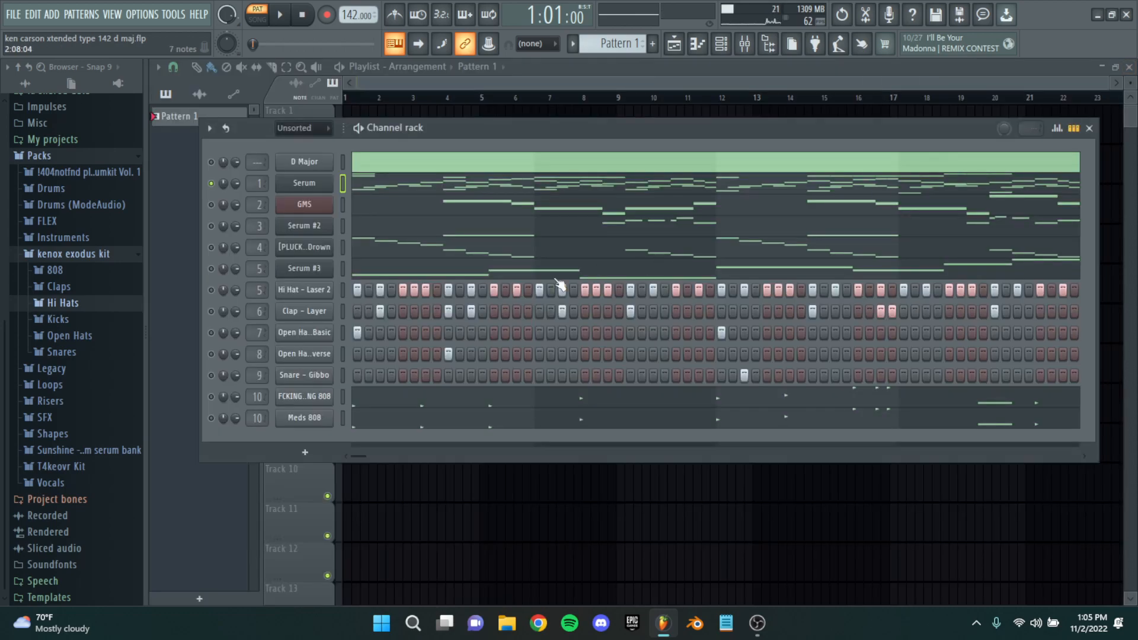
# Open the FCKING YOUNG 808 notes in the piano roll and examine the three opening A4 notes
pyautogui.click(392, 401)
pyautogui.scroll(-2, 260, 359)
pyautogui.moveTo(376, 400); pyautogui.dragTo(201, 337)
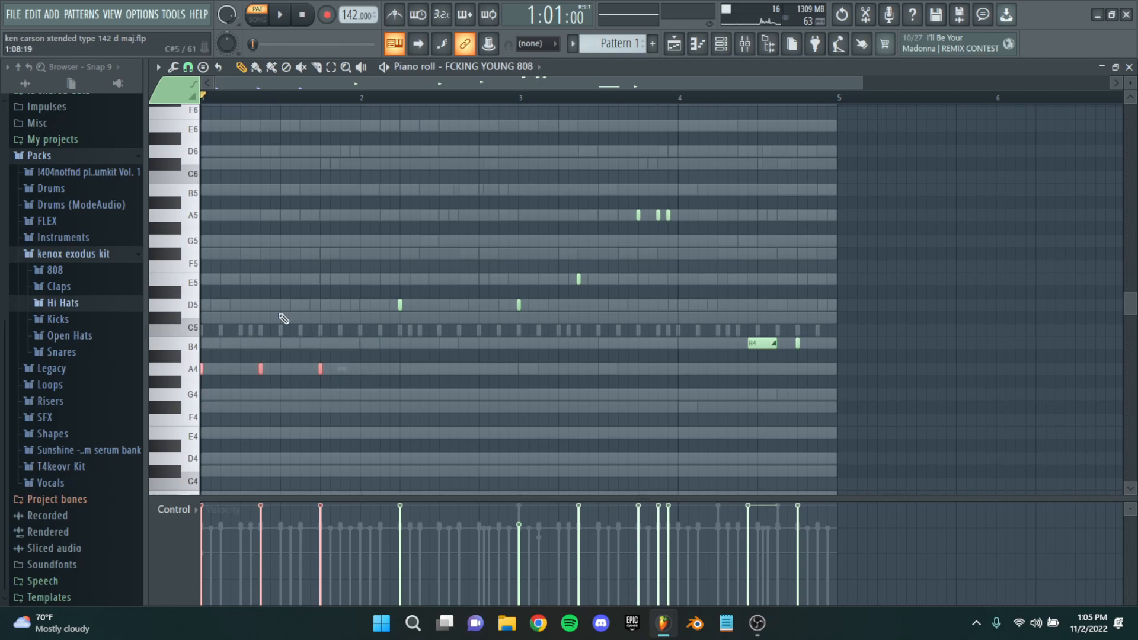
pyautogui.scroll(1, 286, 315)
pyautogui.click(291, 319)
pyautogui.scroll(-2, 237, 385)
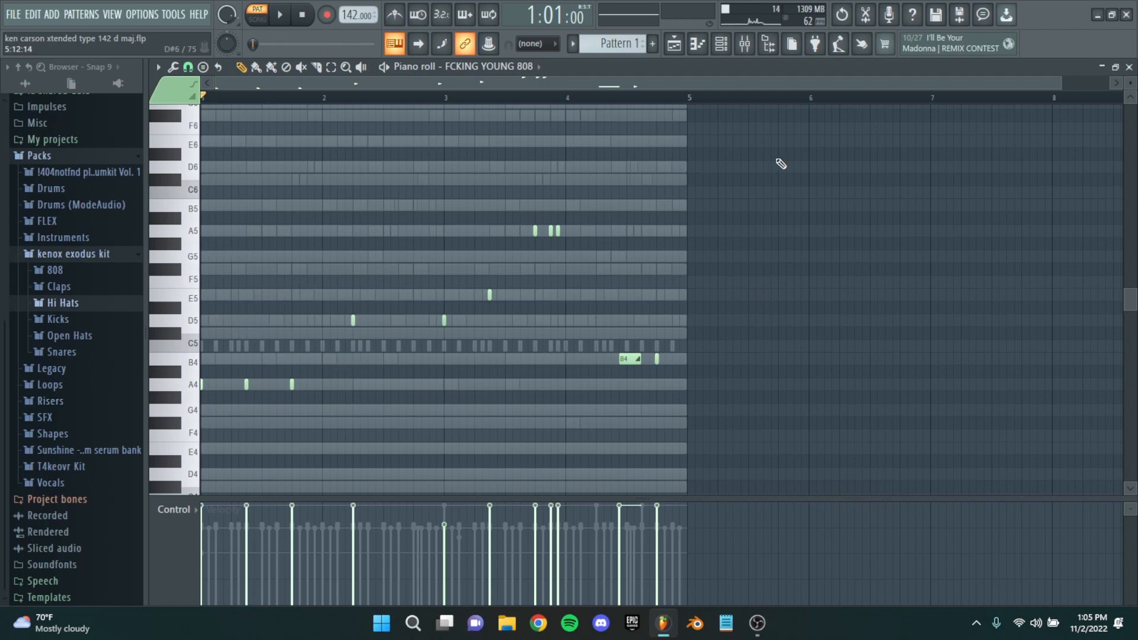
# Examine the D5 and E5 notes in bars 2 and 3 of the 808 pattern
pyautogui.scroll(1, 304, 330)
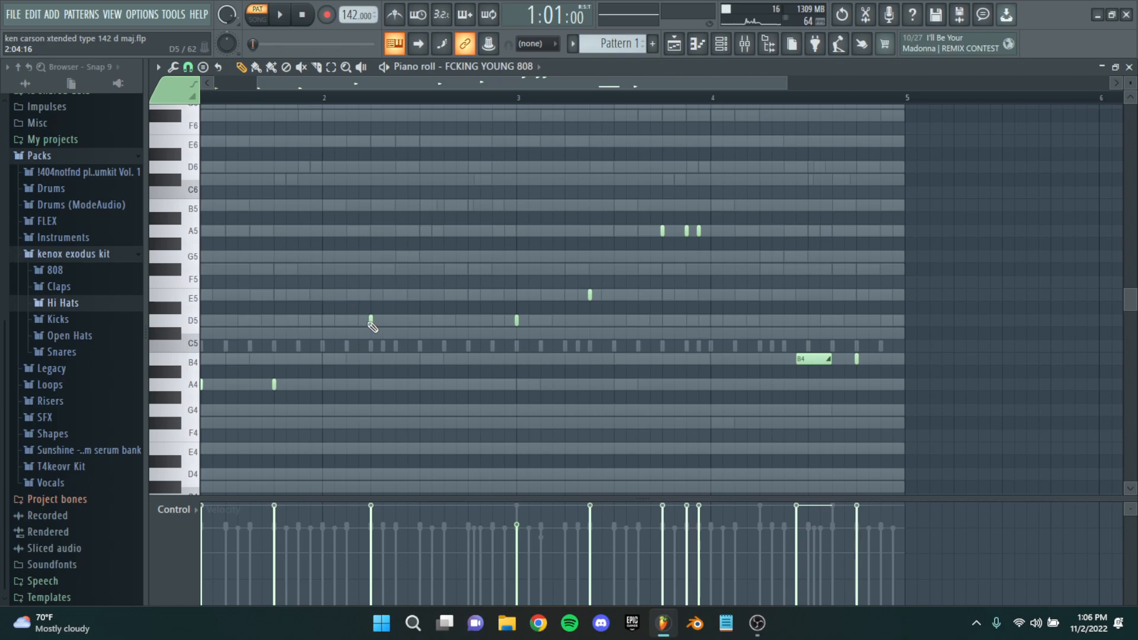
pyautogui.scroll(1, 369, 323)
pyautogui.scroll(-2, 379, 296)
pyautogui.click(504, 321)
pyautogui.scroll(2, 542, 229)
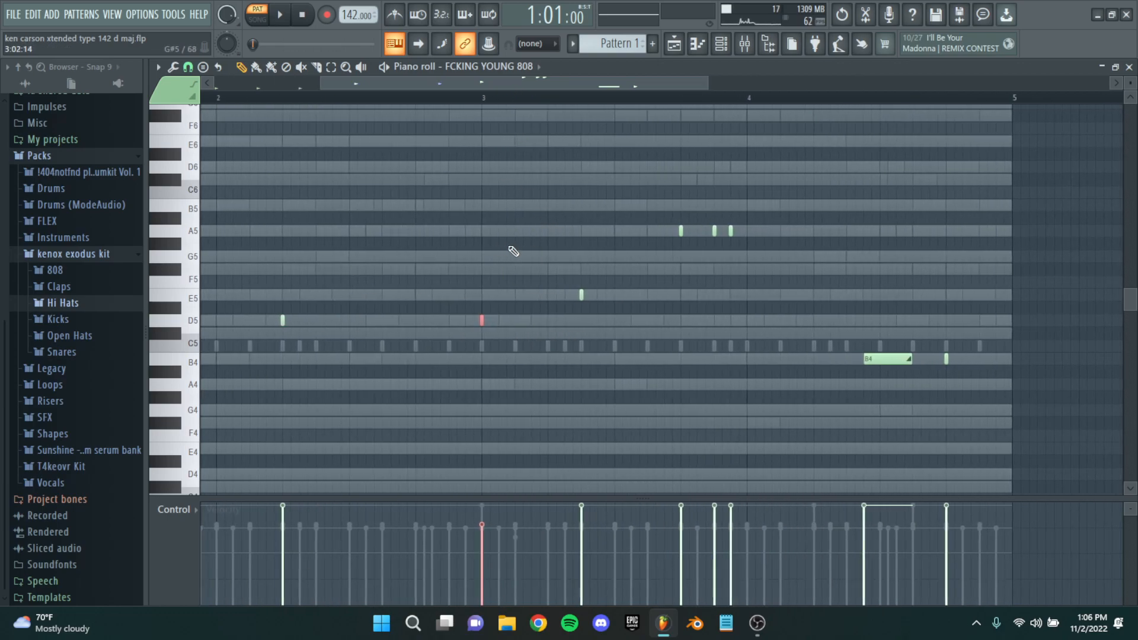
pyautogui.hscroll(1, 488, 254)
pyautogui.click(543, 294)
pyautogui.scroll(-3, 521, 286)
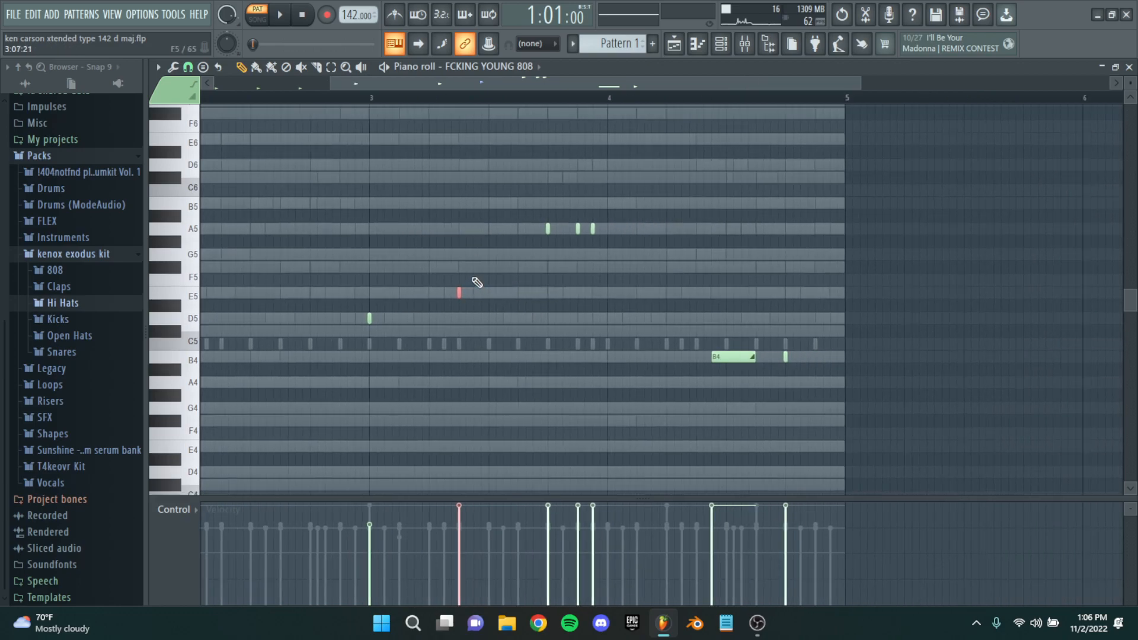
# Examine the three A5 notes and the closing B4 notes of the 808 pattern, and play it back
pyautogui.moveTo(487, 238); pyautogui.dragTo(599, 201)
pyautogui.rightClick(675, 190)
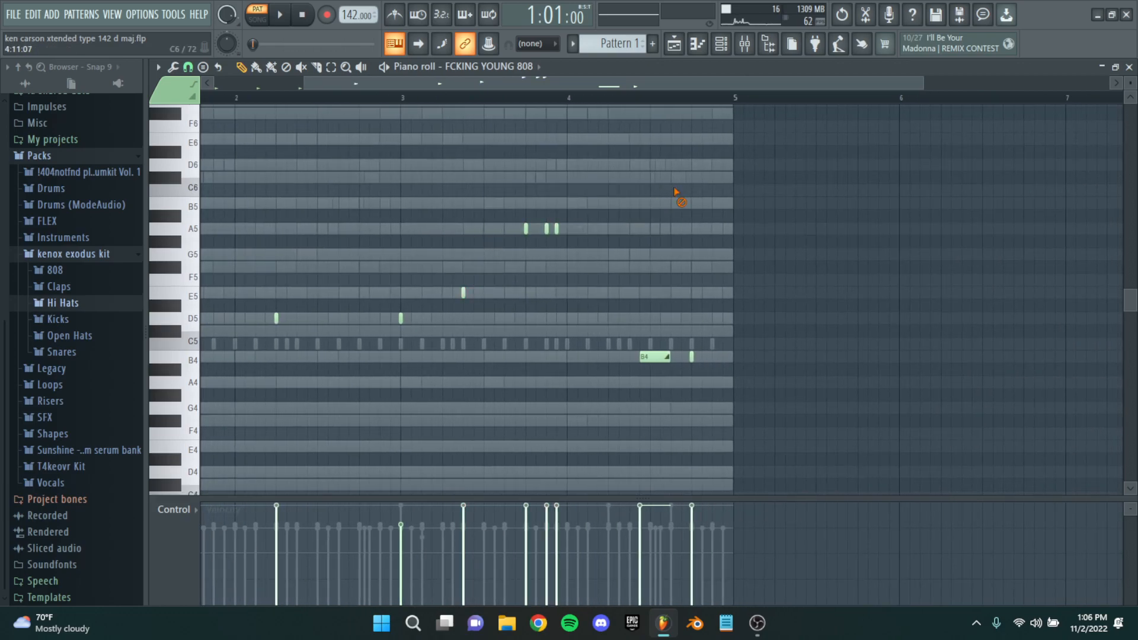
pyautogui.moveTo(625, 376); pyautogui.dragTo(704, 339)
pyautogui.scroll(2, 701, 338)
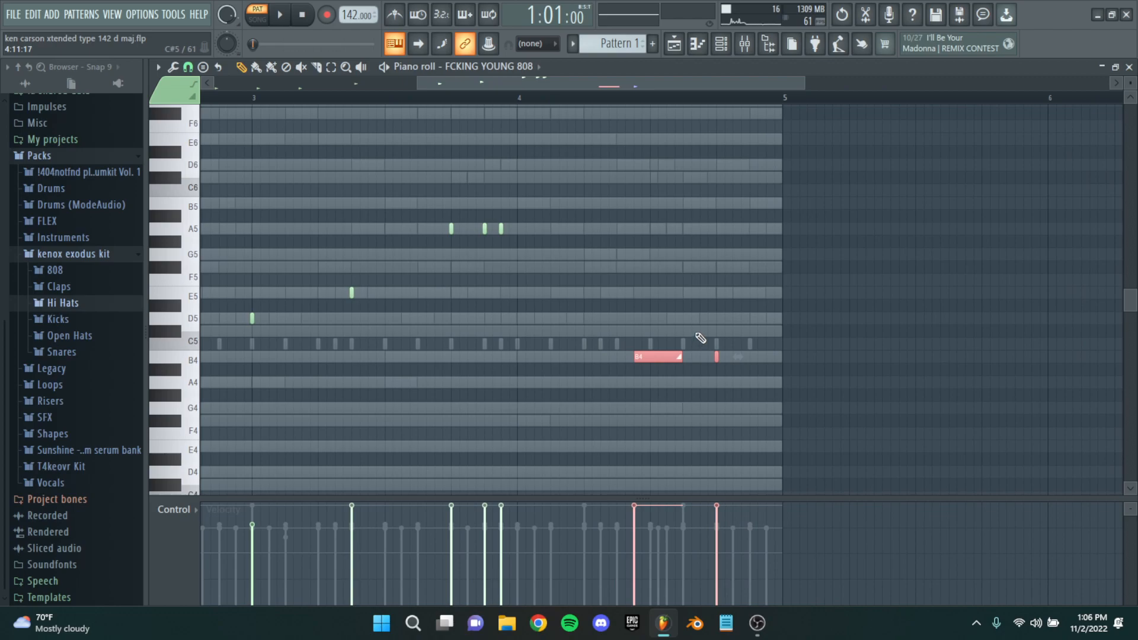
pyautogui.scroll(-3, 699, 332)
pyautogui.rightClick(604, 368)
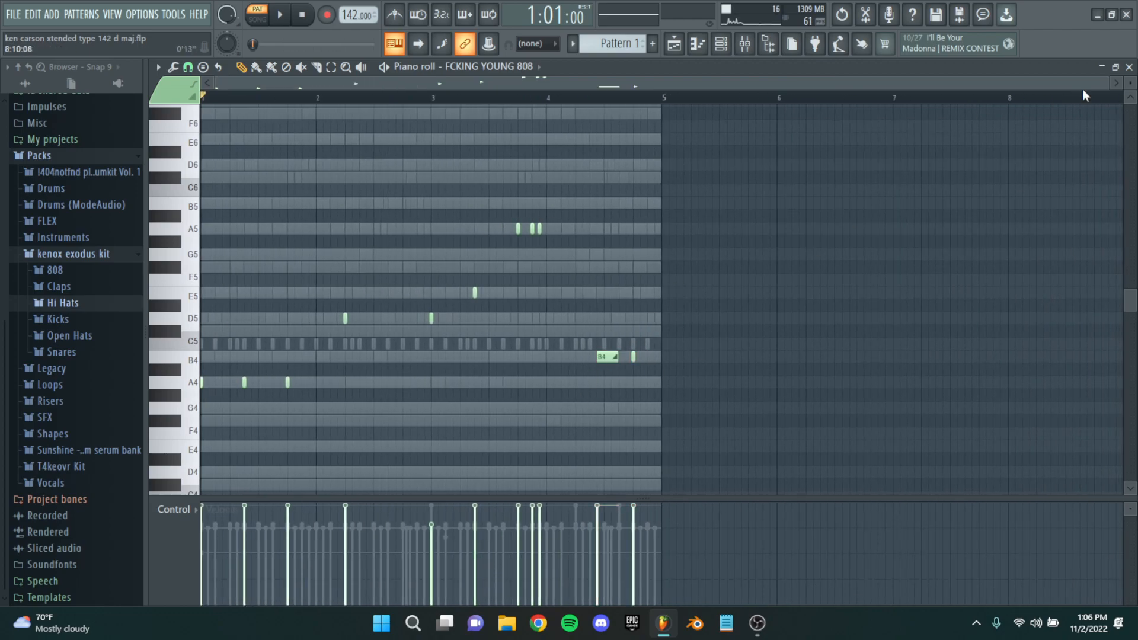
pyautogui.press('space')
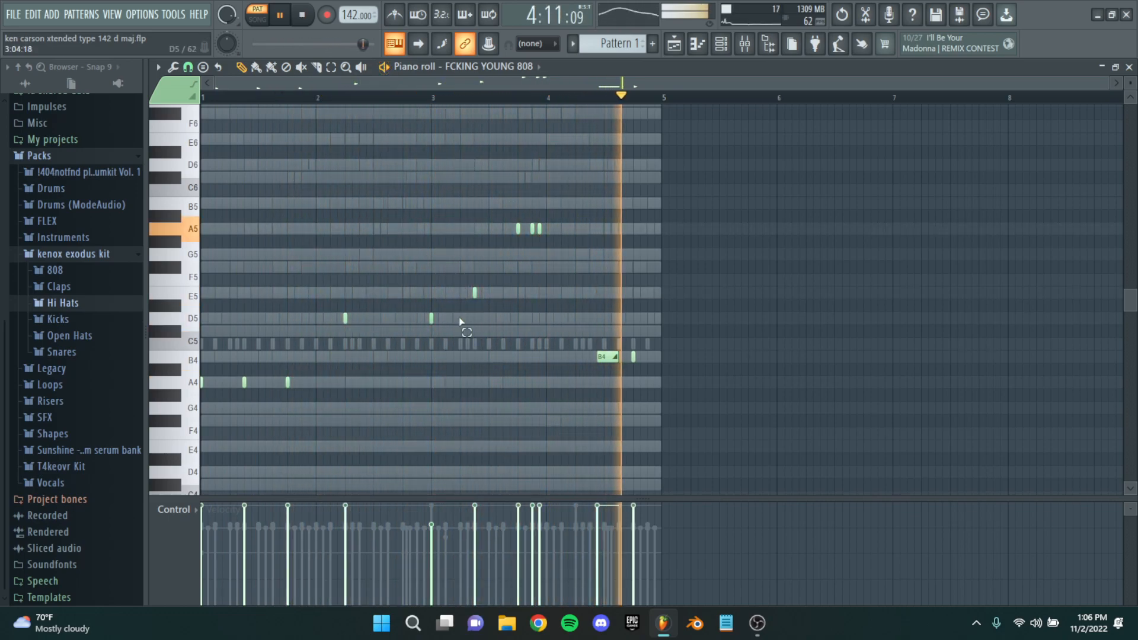
# Stop the FCKING YOUNG 808 playback and close its piano roll
pyautogui.press('space')
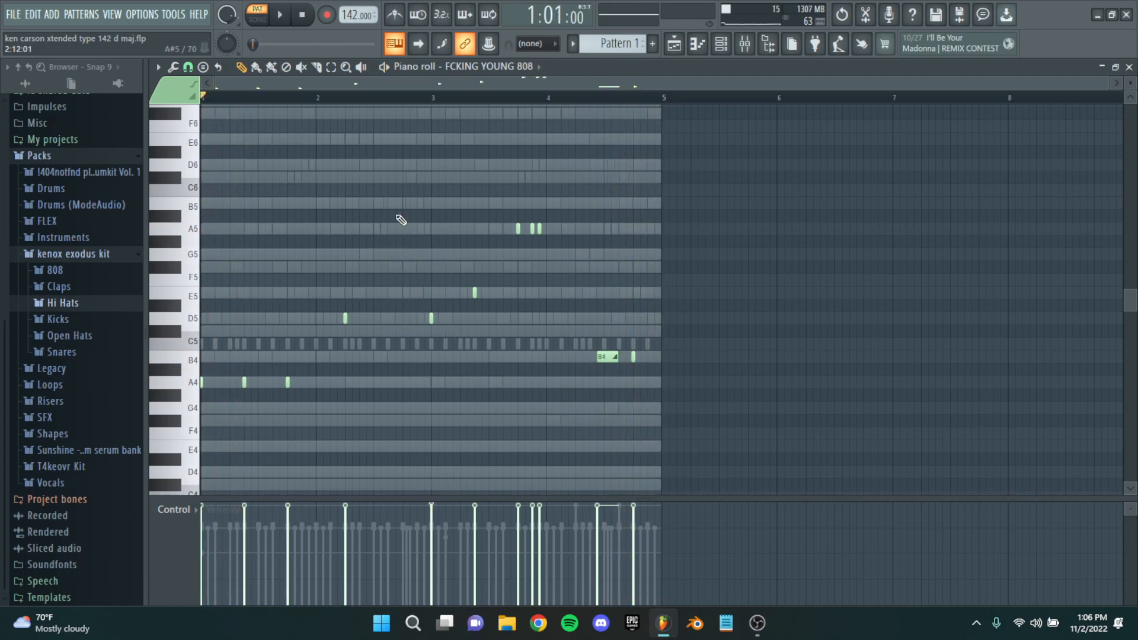
pyautogui.moveTo(743, 482); pyautogui.dragTo(200, 172)
pyautogui.click(777, 234)
pyautogui.press('z')
pyautogui.click(1131, 66)
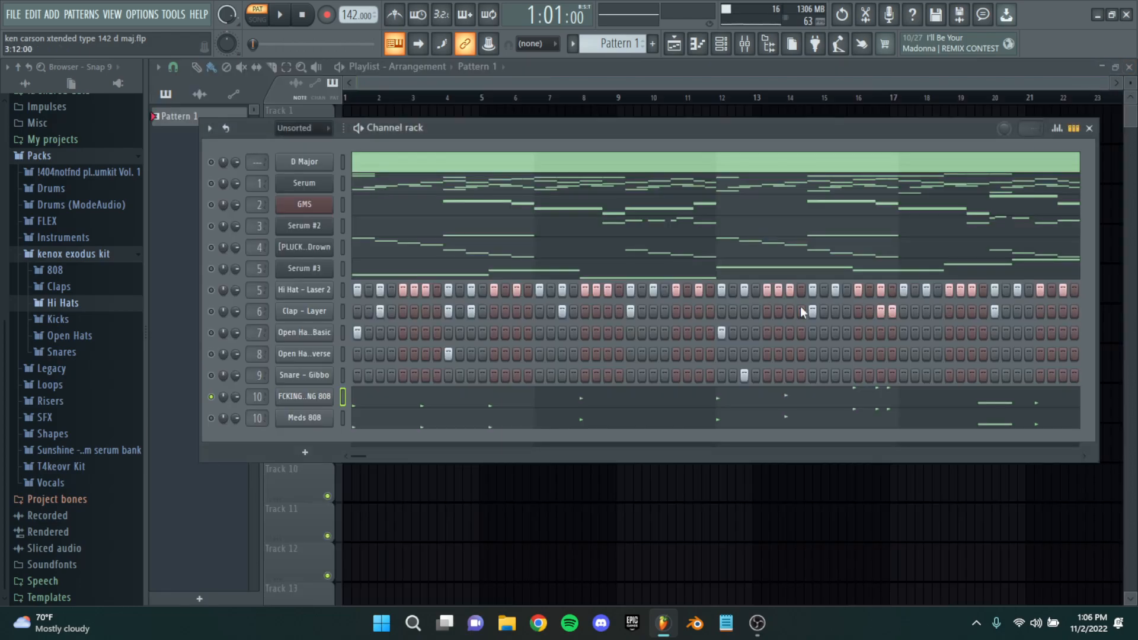
# Solo the Meds 808 channel and open its notes in the piano roll
pyautogui.rightClick(210, 421)
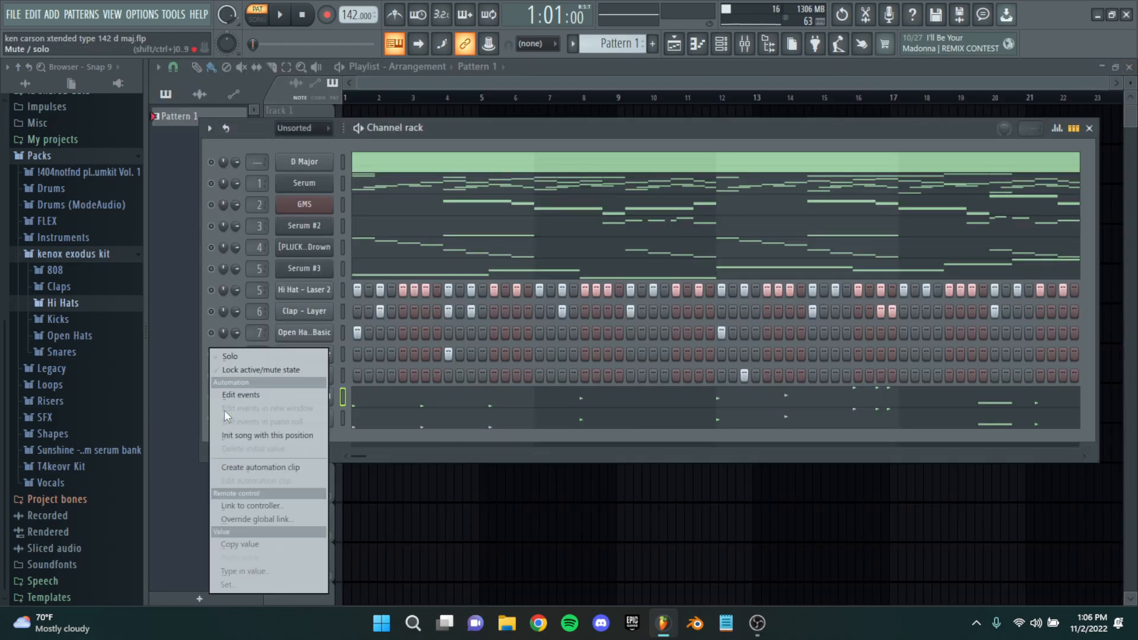
pyautogui.click(243, 356)
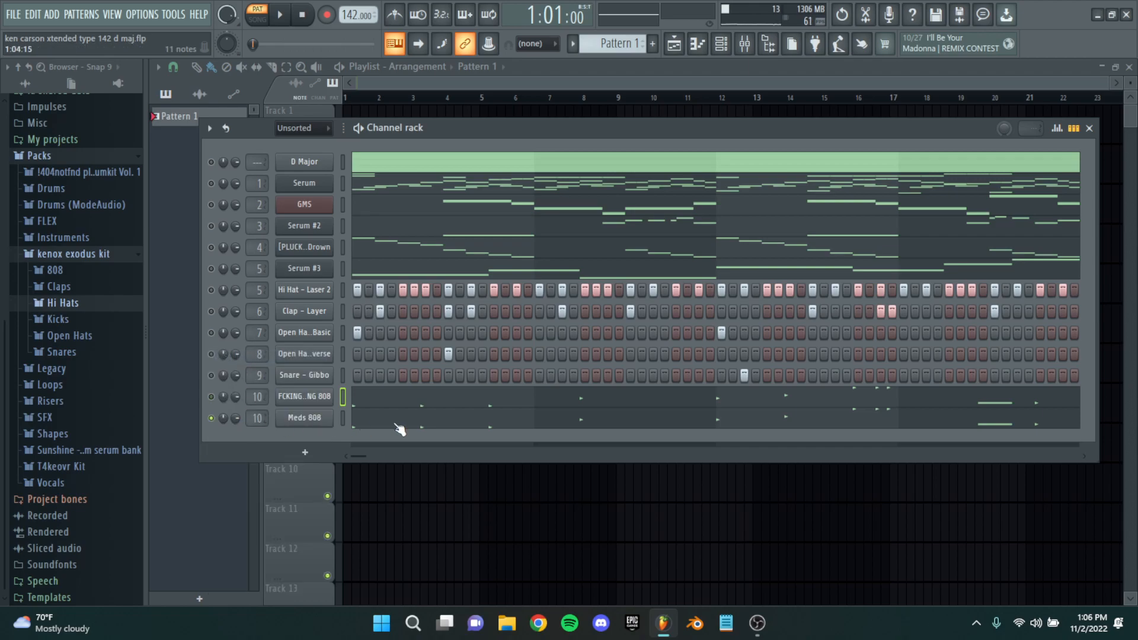
pyautogui.click(380, 414)
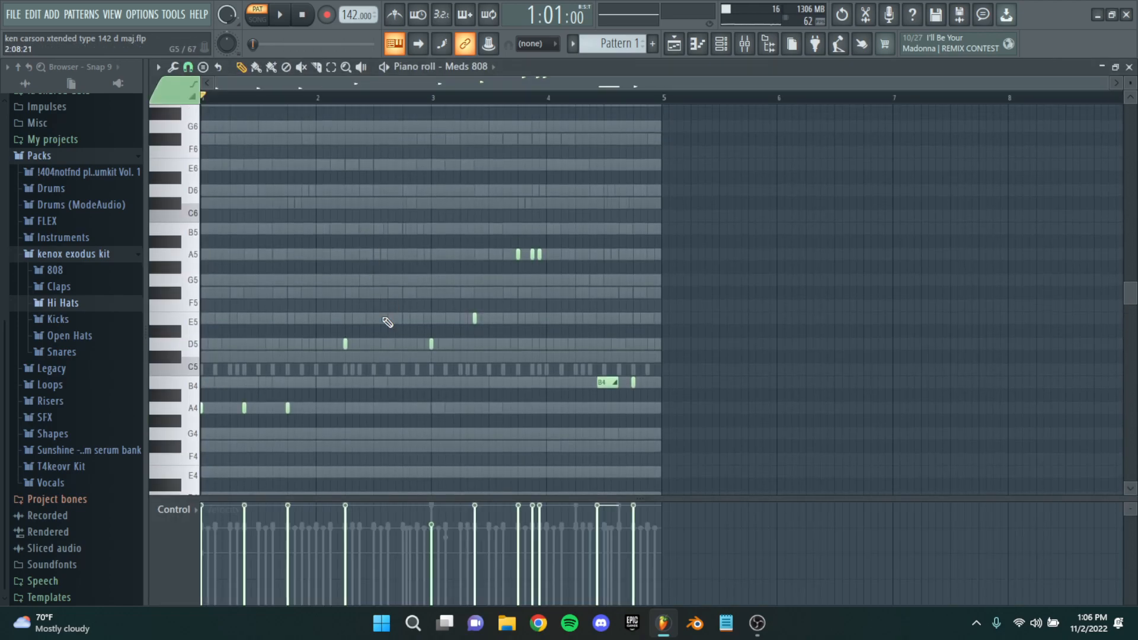
pyautogui.scroll(-2, 458, 145)
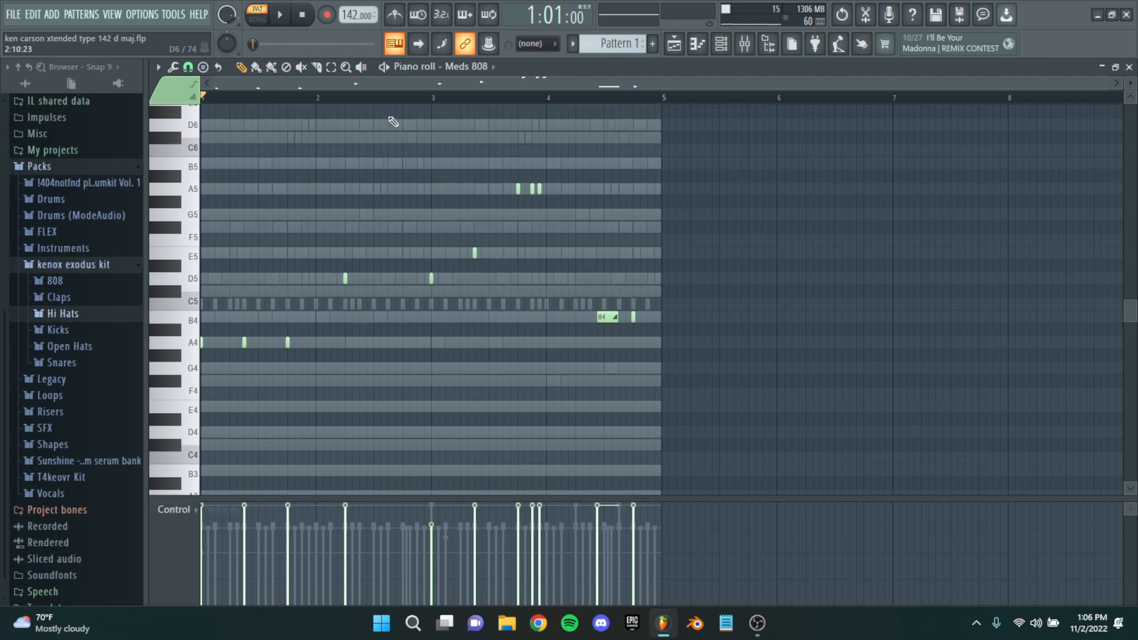
# Play back the Meds 808 pattern once through and close the piano roll
pyautogui.press('space')
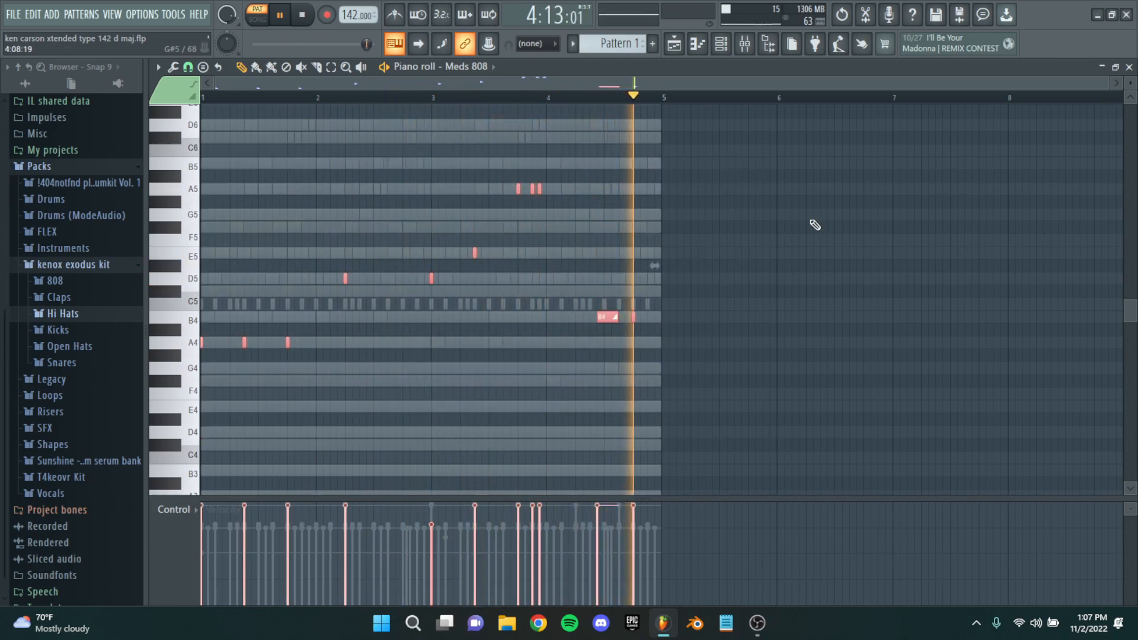
pyautogui.press('space')
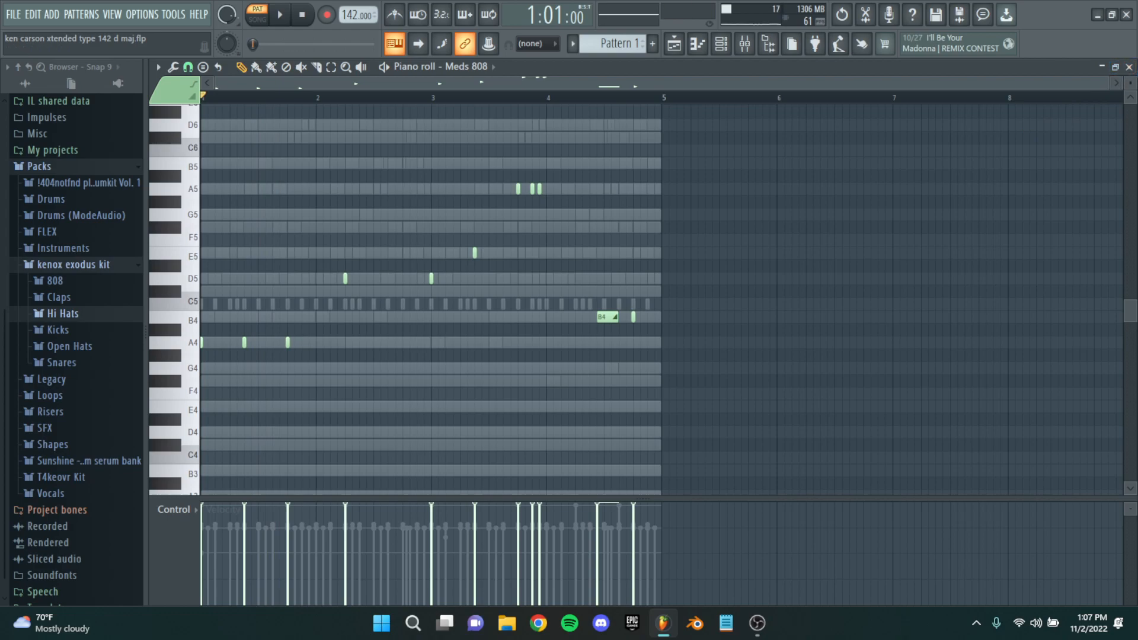
pyautogui.click(1129, 67)
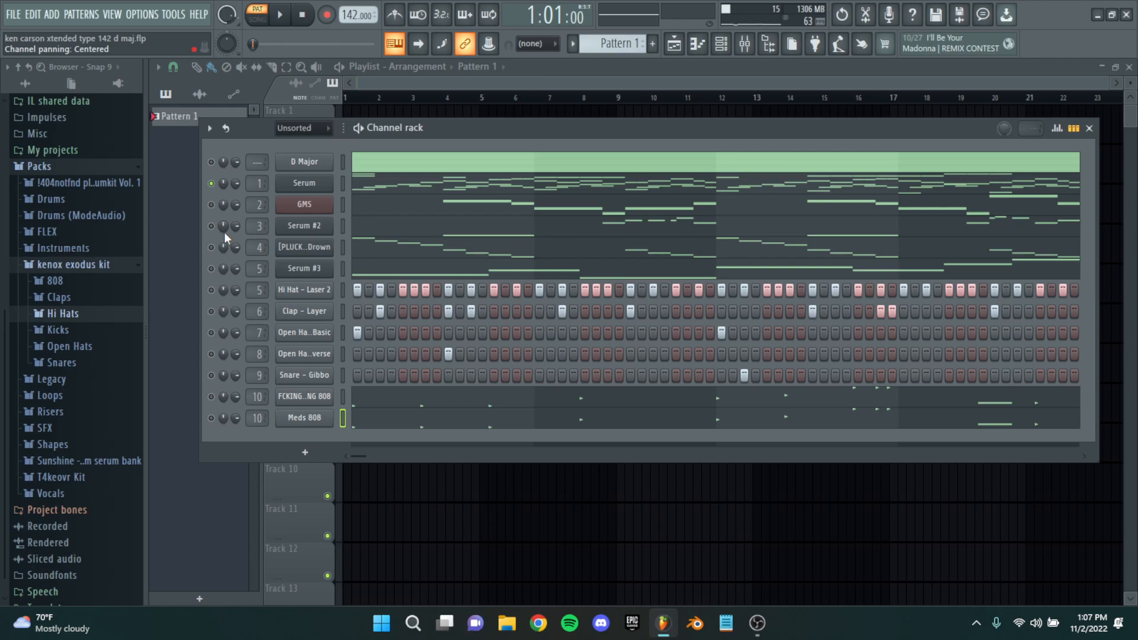
# Play the soloed Serum melody from the channel rack and stop the playback
pyautogui.press('space')
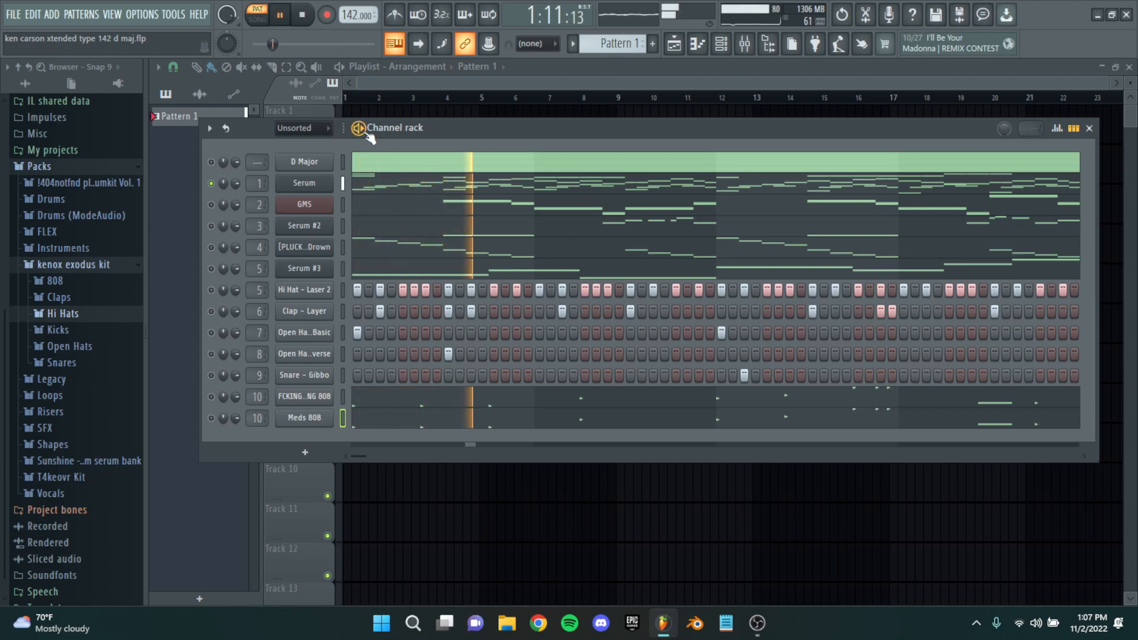
pyautogui.press('space')
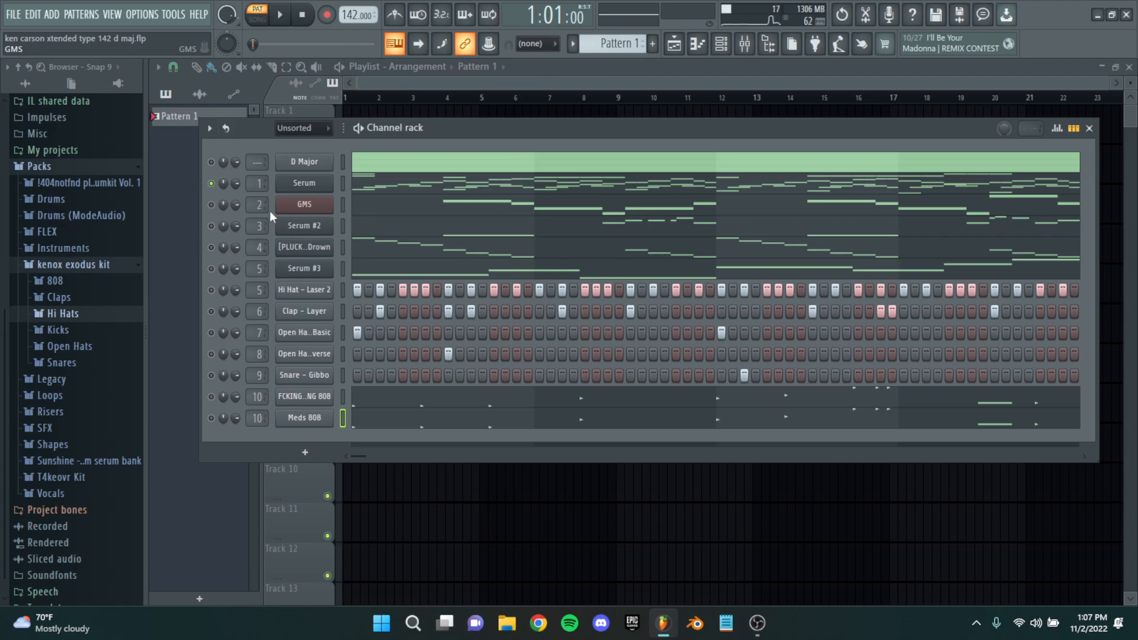
pyautogui.click(762, 633)
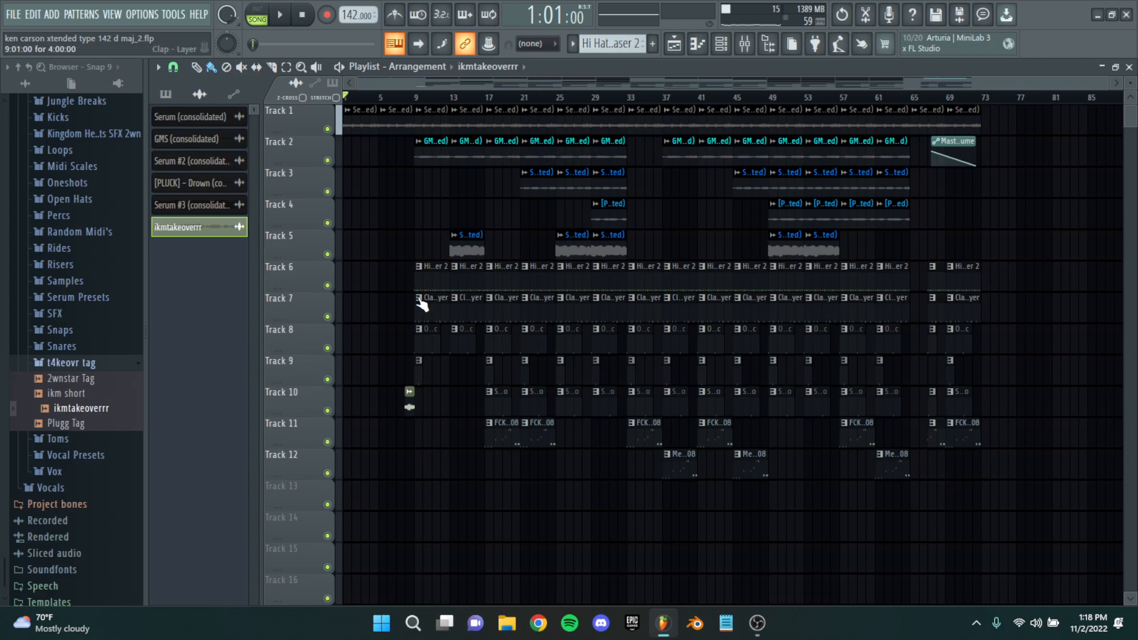
# Play the arrangement from the start and examine the Serum intro up to the ikmtakeoverrr tag and the drum entry at bar 9
pyautogui.scroll(5, 368, 143)
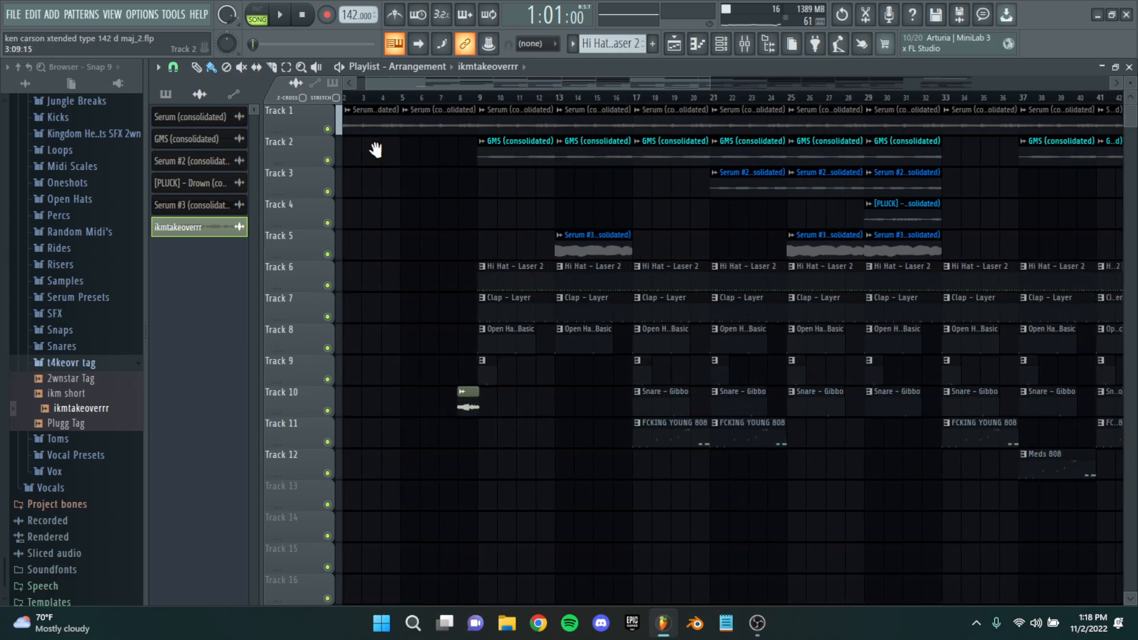
pyautogui.scroll(-1, 439, 217)
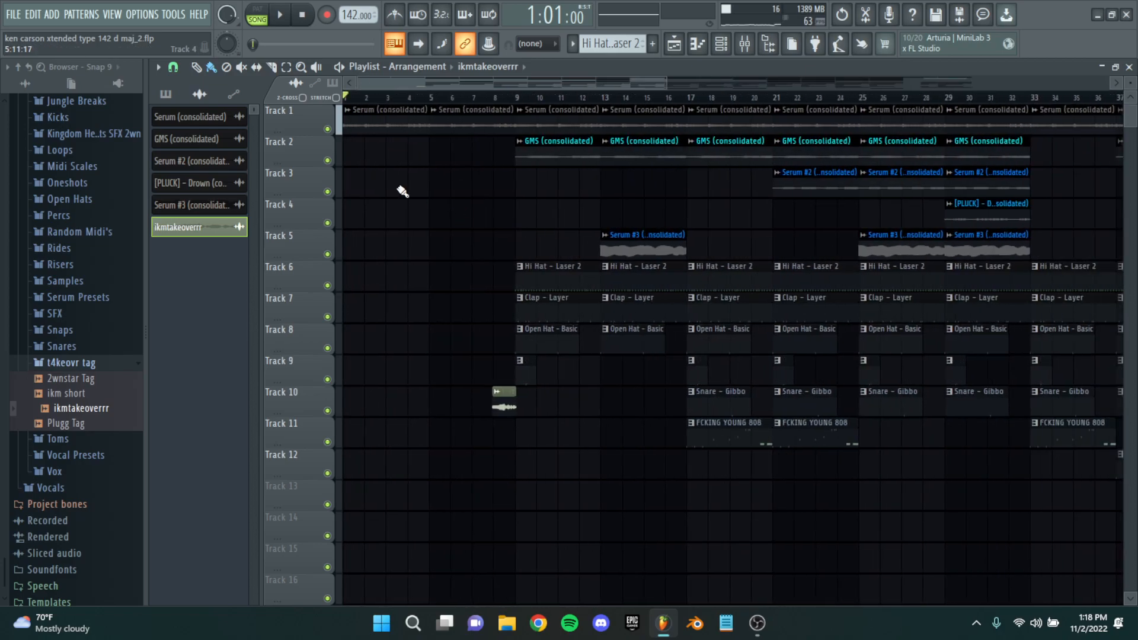
pyautogui.press('space')
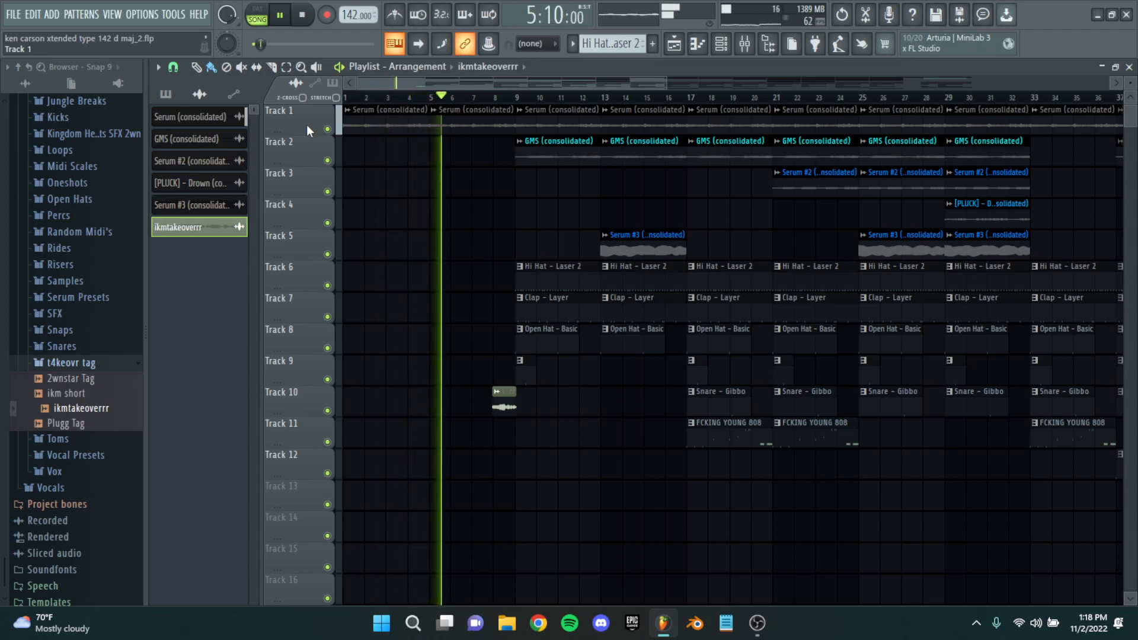
pyautogui.scroll(3, 495, 215)
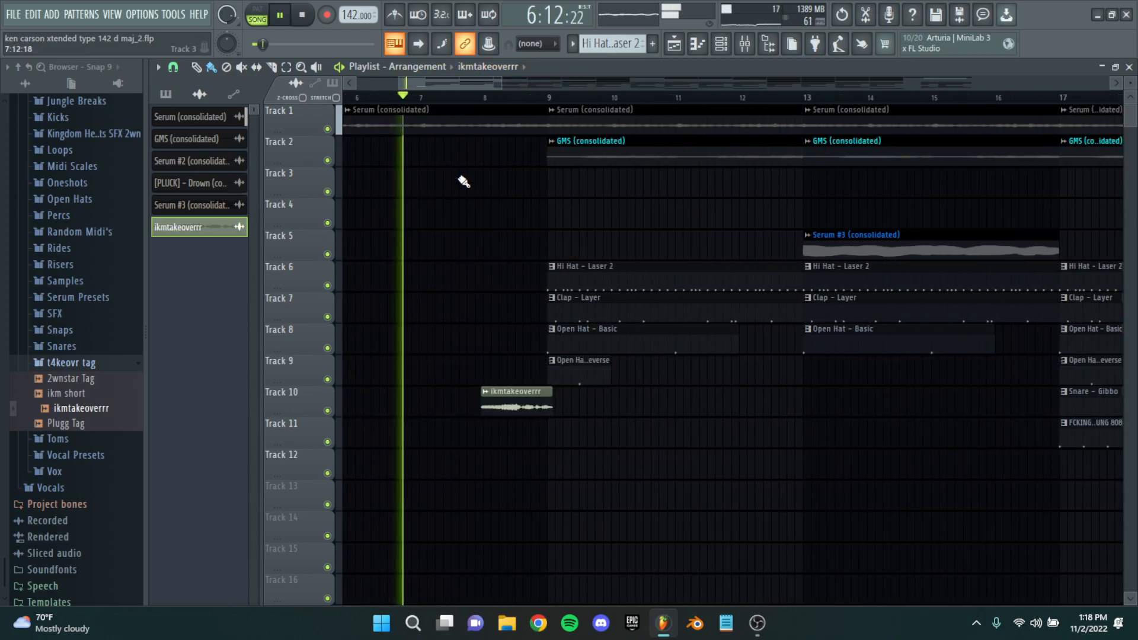
pyautogui.scroll(2, 458, 176)
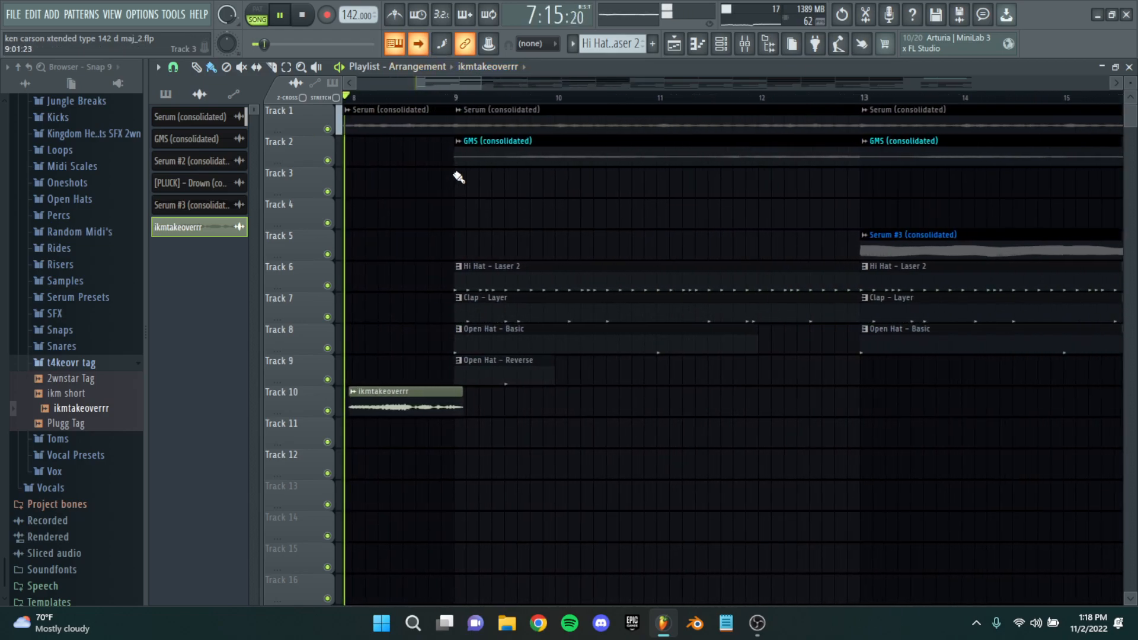